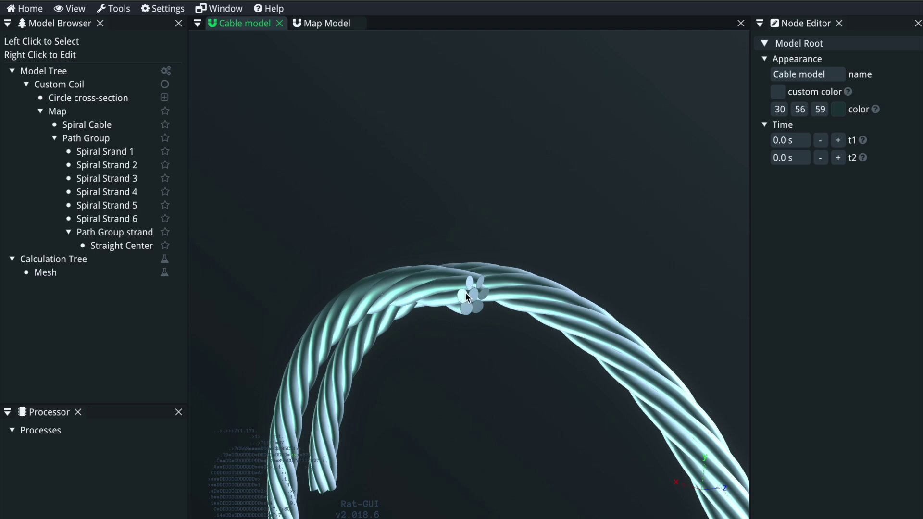
Create a new model and add a custom coil to its model tree.
{"action": "middle_click_drag", "start_coordinate": [462, 281], "coordinate": [529, 283]}
{"action": "scroll", "coordinate": [483, 414], "scroll_direction": "down", "scroll_amount": 3}
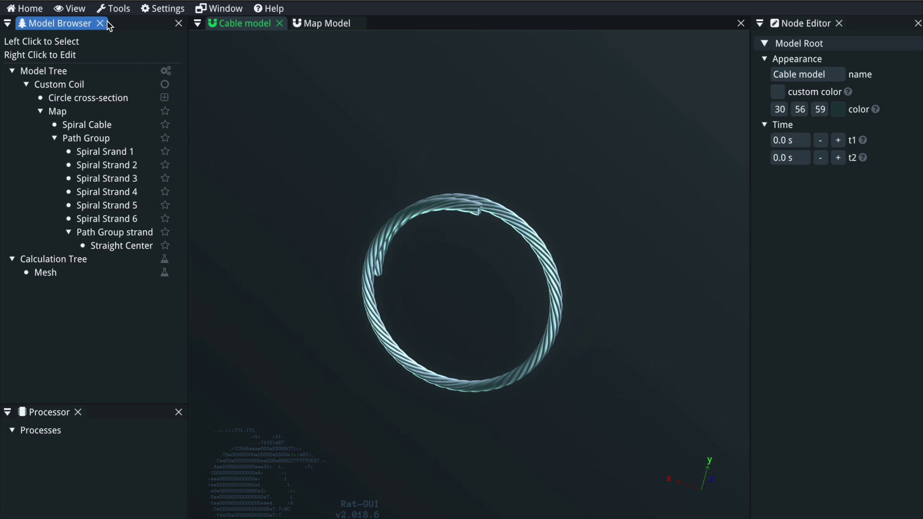
{"action": "left_click", "coordinate": [25, 8]}
{"action": "left_click", "coordinate": [38, 24]}
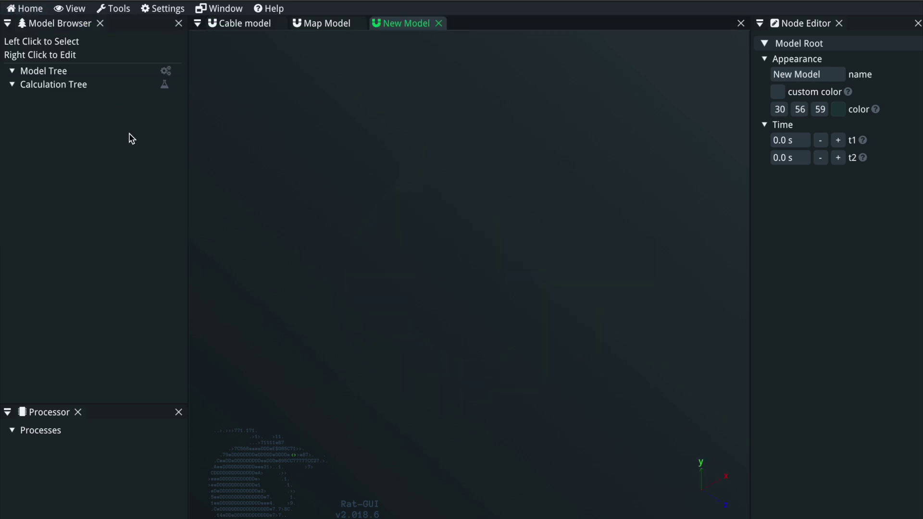
{"action": "right_click", "coordinate": [73, 71]}
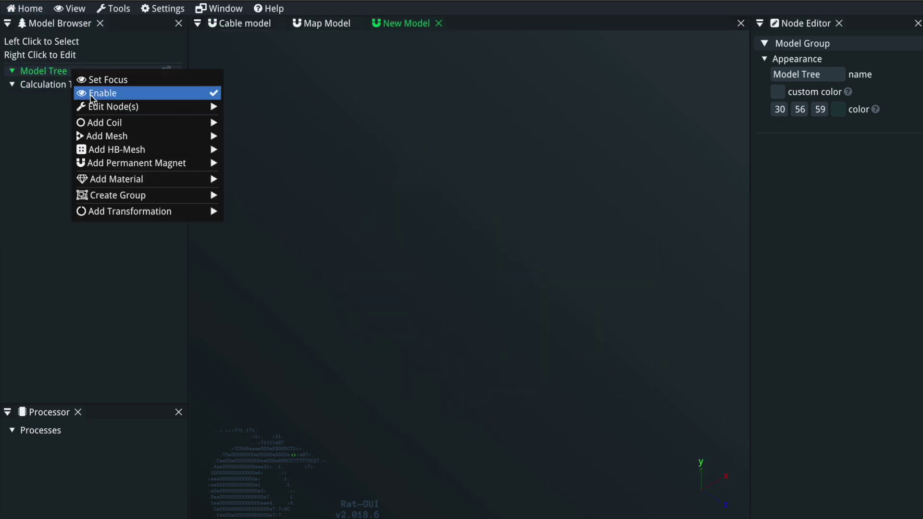
{"action": "mouse_move", "coordinate": [125, 126]}
{"action": "left_click", "coordinate": [257, 124]}
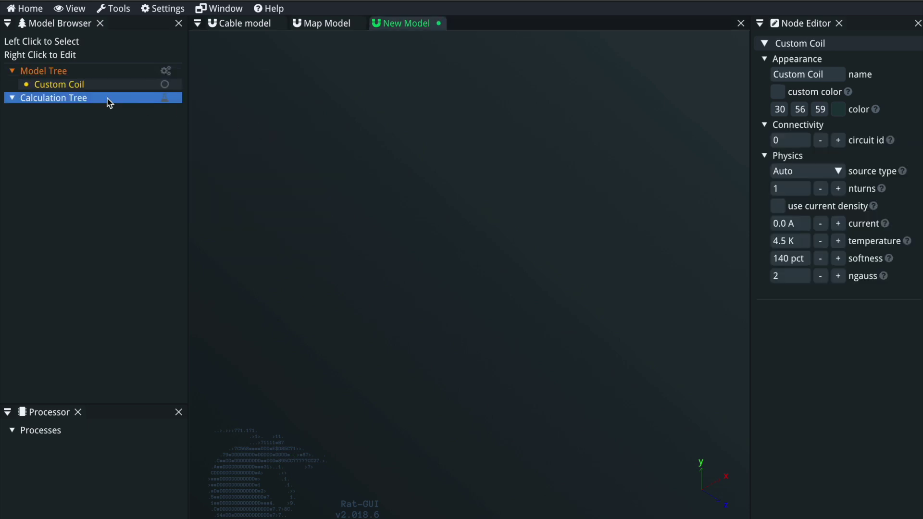
Give the custom coil a circle cross-section and name it "Circle cross-section".
{"action": "right_click", "coordinate": [93, 90]}
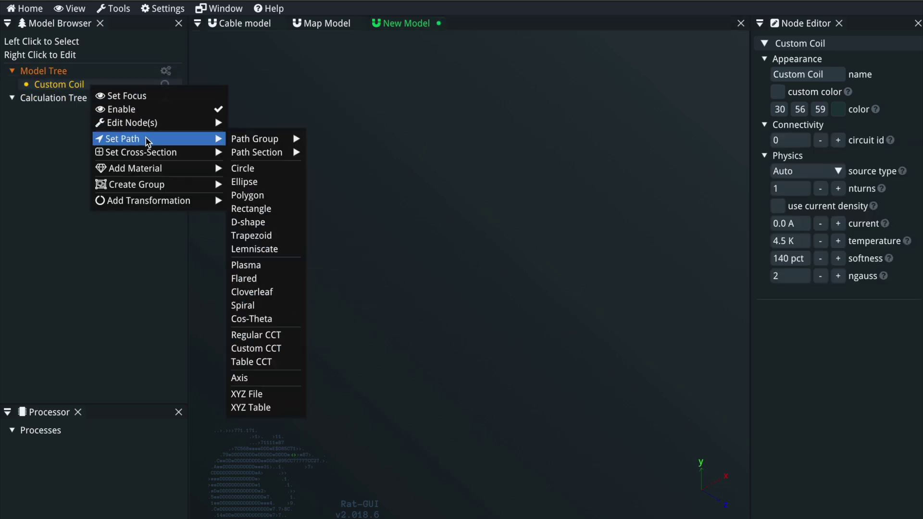
{"action": "mouse_move", "coordinate": [167, 154]}
{"action": "left_click", "coordinate": [265, 235]}
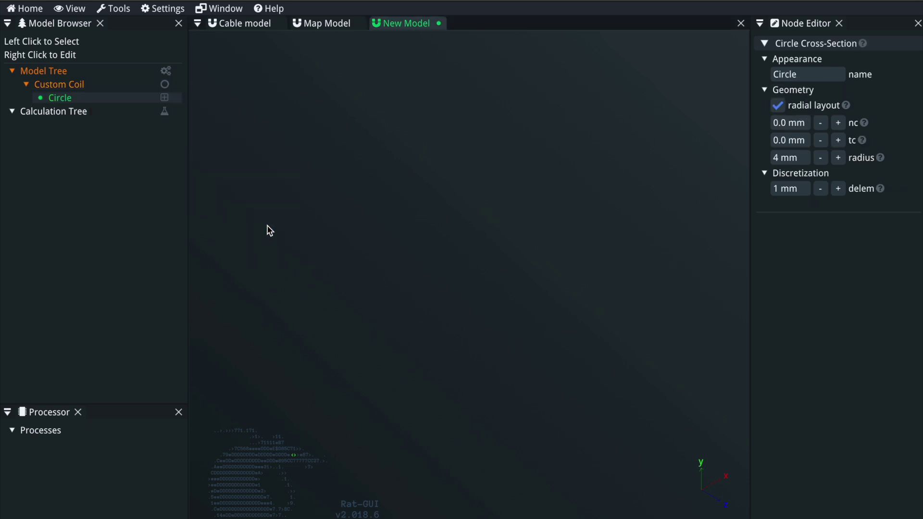
{"action": "left_click", "coordinate": [810, 74]}
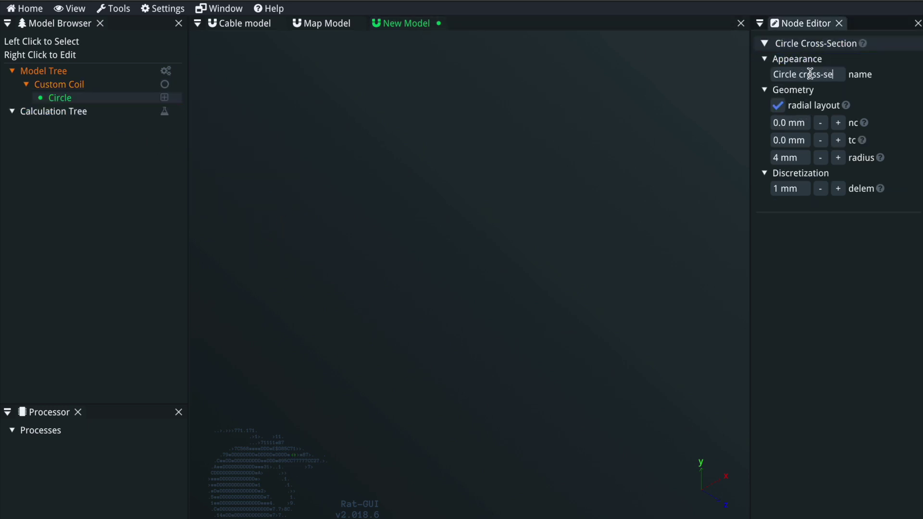
{"action": "type", "text": "cross-section"}
{"action": "key", "text": "Return"}
Set the custom coil's path to a spiral and inspect the resulting winding.
{"action": "right_click", "coordinate": [87, 88]}
{"action": "mouse_move", "coordinate": [145, 138]}
{"action": "mouse_move", "coordinate": [282, 143]}
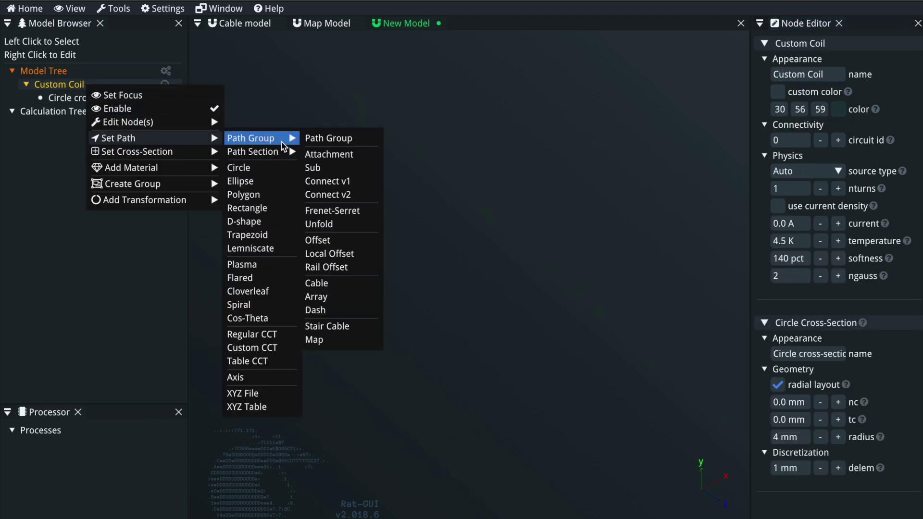
{"action": "left_click", "coordinate": [269, 306]}
{"action": "mouse_move", "coordinate": [389, 321]}
{"action": "left_mouse_down"}
{"action": "mouse_move", "coordinate": [550, 339]}
{"action": "mouse_move", "coordinate": [324, 227]}
{"action": "mouse_move", "coordinate": [322, 290]}
{"action": "mouse_move", "coordinate": [266, 260]}
{"action": "mouse_move", "coordinate": [422, 201]}
{"action": "left_mouse_up"}
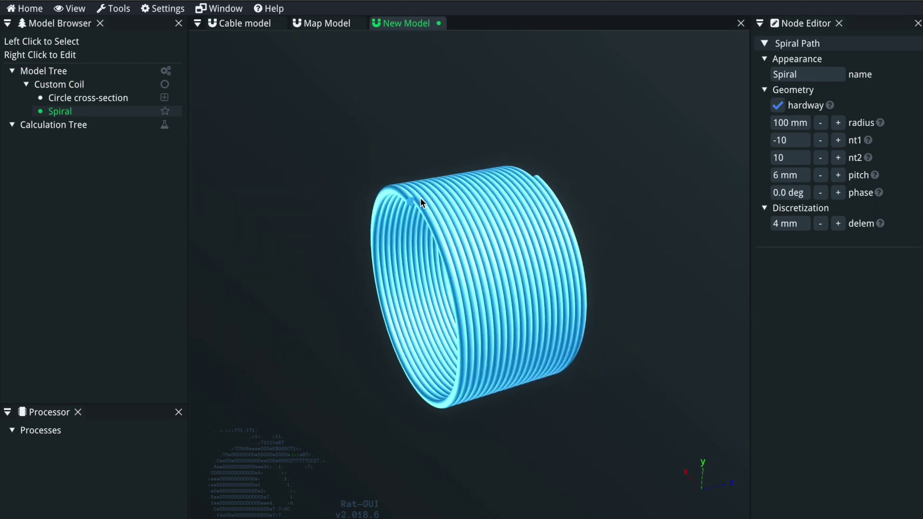
{"action": "double_click", "coordinate": [409, 202]}
{"action": "scroll", "coordinate": [477, 274], "scroll_direction": "up", "scroll_amount": 6}
{"action": "left_click_drag", "start_coordinate": [479, 275], "coordinate": [459, 263]}
{"action": "scroll", "coordinate": [488, 338], "scroll_direction": "down", "scroll_amount": 6}
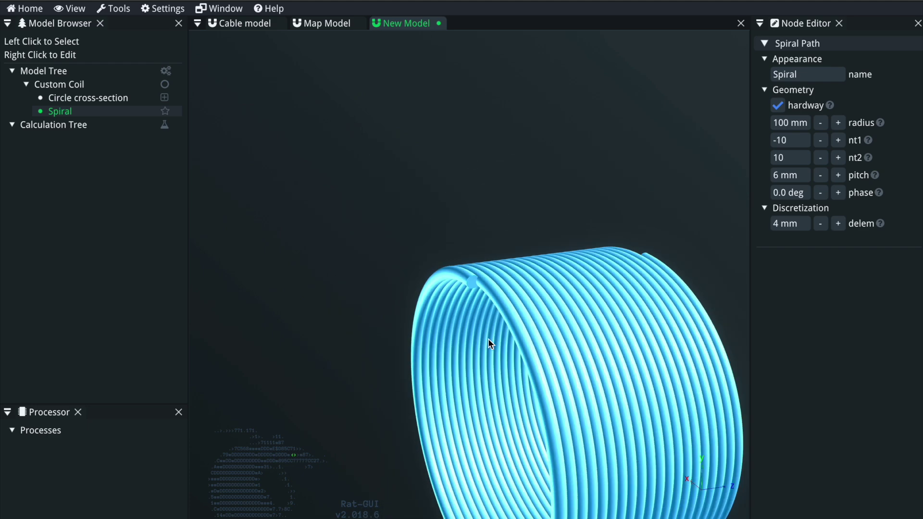
{"action": "left_click_drag", "start_coordinate": [493, 342], "coordinate": [527, 254]}
{"action": "left_click_drag", "start_coordinate": [475, 282], "coordinate": [472, 198]}
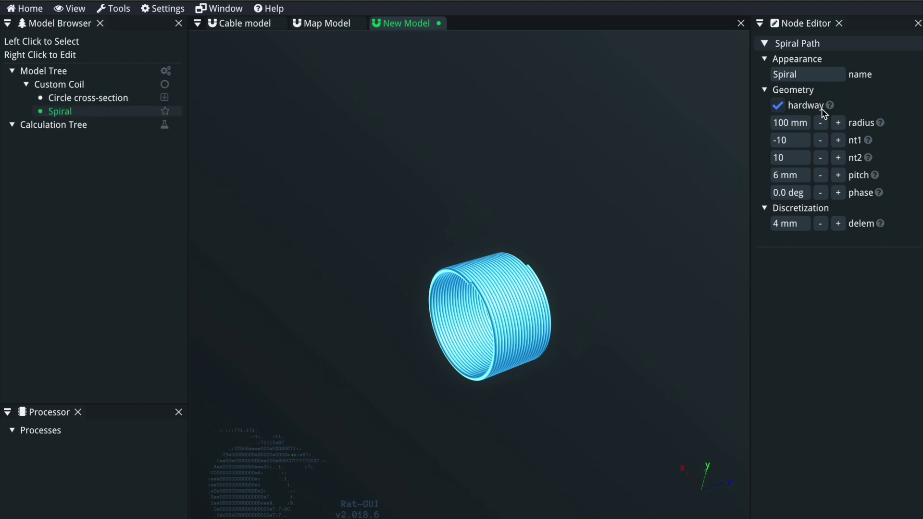
Set the radius of the circle cross-section to 2 mm.
{"action": "left_click", "coordinate": [72, 98]}
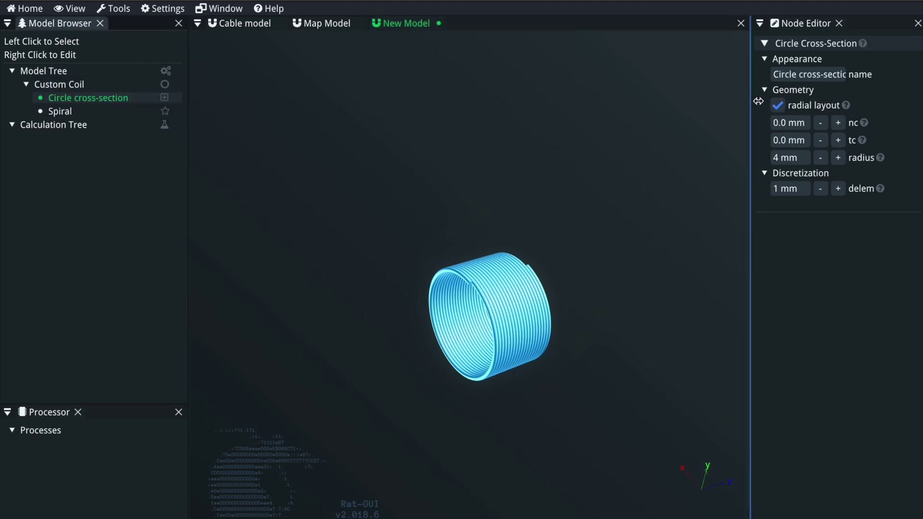
{"action": "left_click", "coordinate": [805, 157]}
{"action": "type", "text": "2"}
{"action": "key", "text": "Return"}
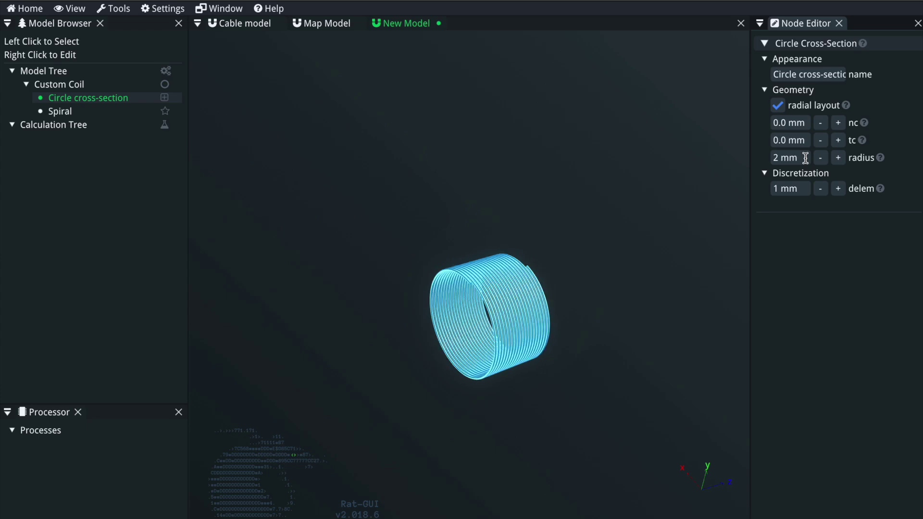
{"action": "scroll", "coordinate": [489, 285], "scroll_direction": "up", "scroll_amount": 10}
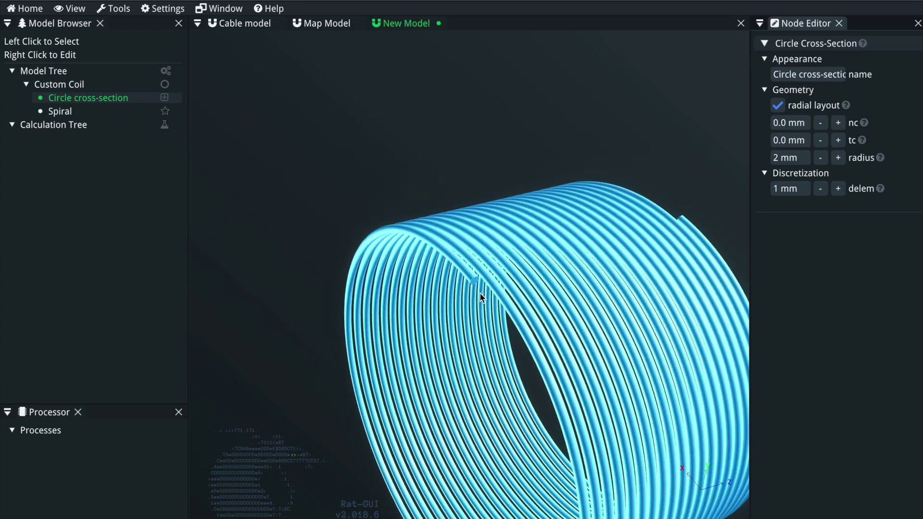
{"action": "left_click_drag", "start_coordinate": [449, 317], "coordinate": [448, 315]}
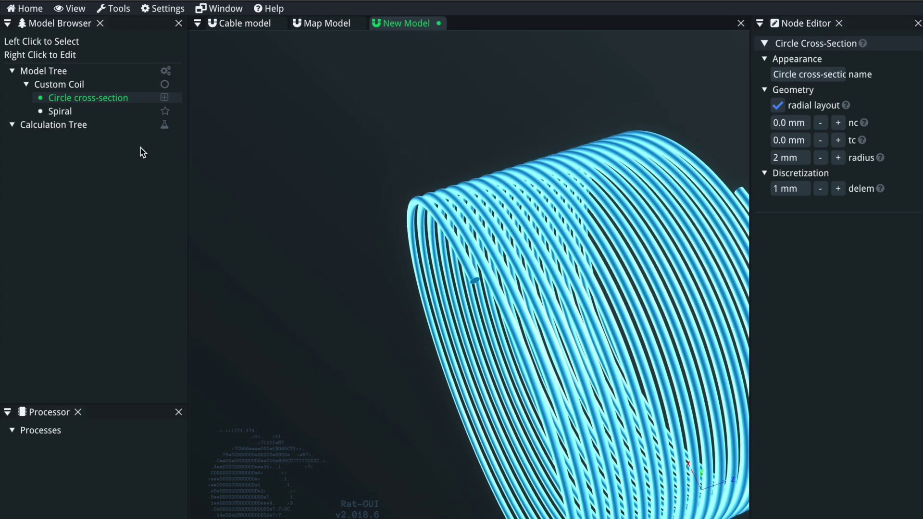
Set the spiral path's pitch to 10 mm.
{"action": "left_click", "coordinate": [96, 111]}
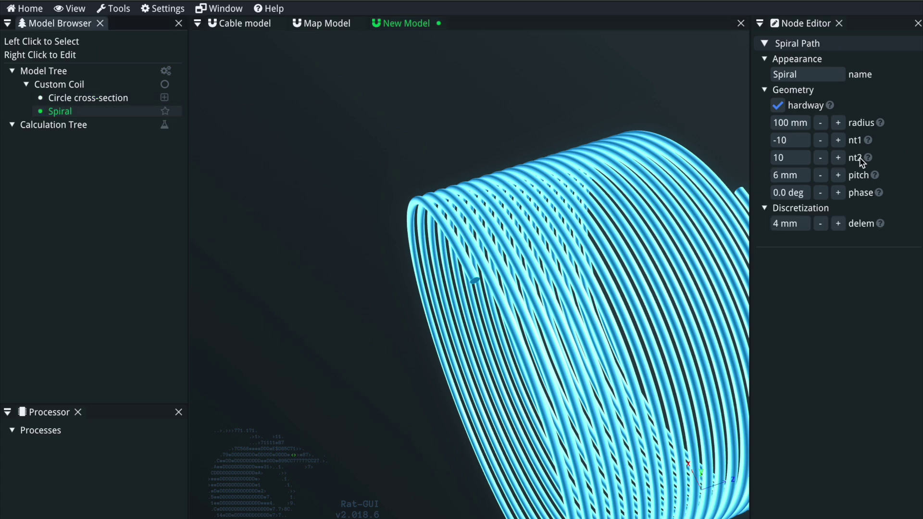
{"action": "left_click_drag", "start_coordinate": [749, 150], "coordinate": [729, 150]}
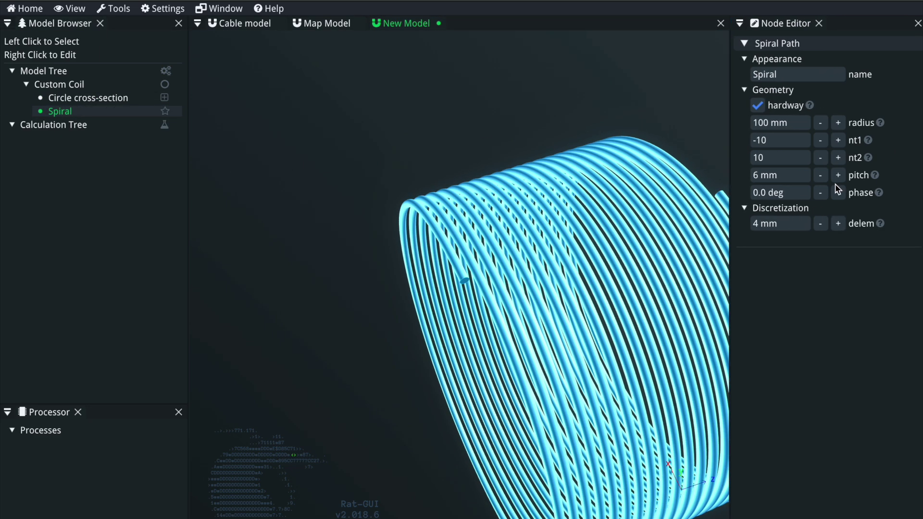
{"action": "left_click", "coordinate": [838, 175]}
{"action": "left_click", "coordinate": [838, 175]}
{"action": "left_click", "coordinate": [838, 175]}
{"action": "left_click", "coordinate": [838, 175]}
{"action": "left_click", "coordinate": [839, 176]}
{"action": "left_click", "coordinate": [838, 176]}
{"action": "left_click", "coordinate": [839, 176]}
{"action": "left_click", "coordinate": [838, 179]}
{"action": "left_click", "coordinate": [838, 178]}
{"action": "left_click", "coordinate": [839, 178]}
{"action": "left_click_drag", "start_coordinate": [601, 168], "coordinate": [723, 201]}
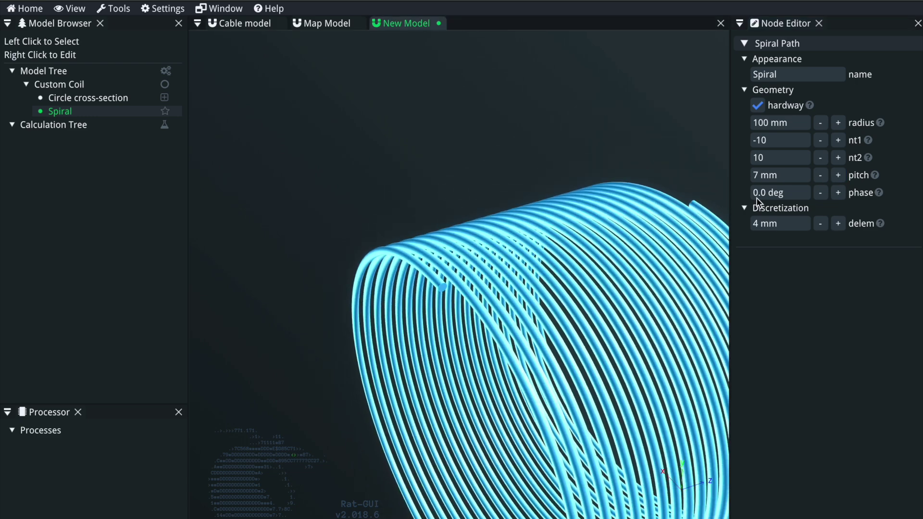
{"action": "left_click", "coordinate": [787, 177]}
{"action": "type", "text": "10"}
{"action": "key", "text": "Return"}
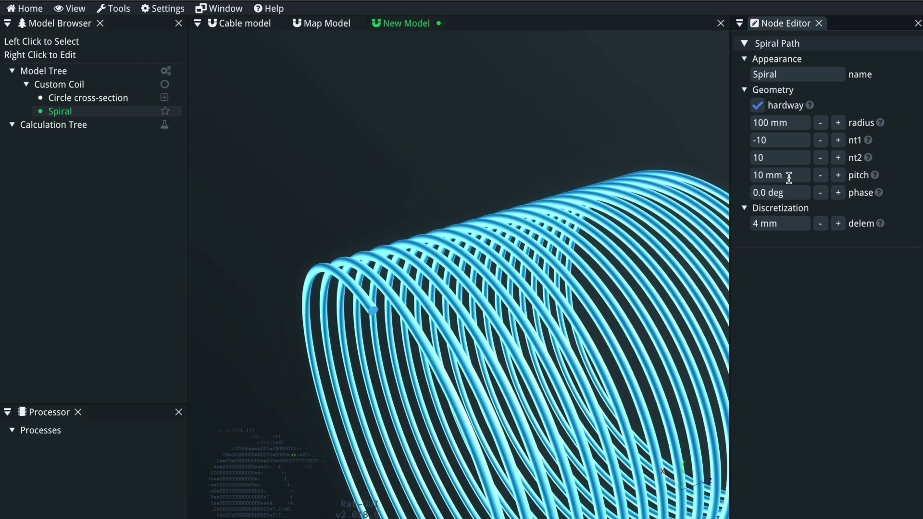
{"action": "scroll", "coordinate": [395, 330], "scroll_direction": "down", "scroll_amount": 5}
{"action": "left_click_drag", "start_coordinate": [397, 334], "coordinate": [388, 277]}
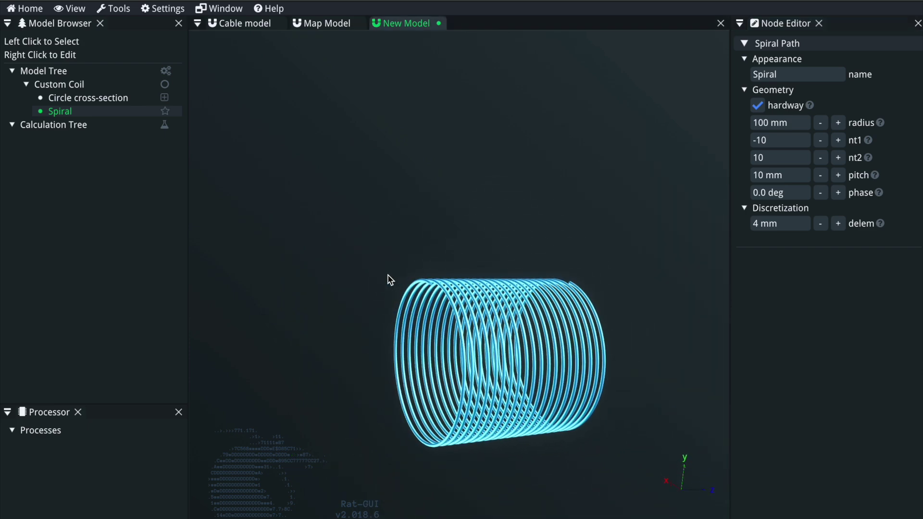
Set the spiral path's turn limits to -5 for nt1 and 5 for nt2.
{"action": "left_click", "coordinate": [794, 140]}
{"action": "type", "text": "-"}
{"action": "key", "text": "Tab"}
{"action": "type", "text": "5"}
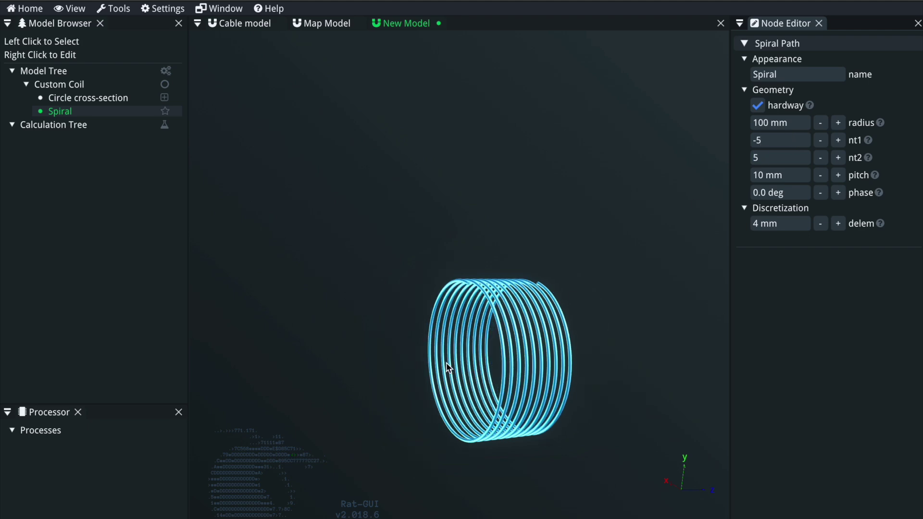
{"action": "mouse_move", "coordinate": [449, 340]}
{"action": "left_mouse_down"}
{"action": "mouse_move", "coordinate": [457, 410]}
{"action": "mouse_move", "coordinate": [540, 406]}
{"action": "mouse_move", "coordinate": [437, 338]}
{"action": "left_mouse_up"}
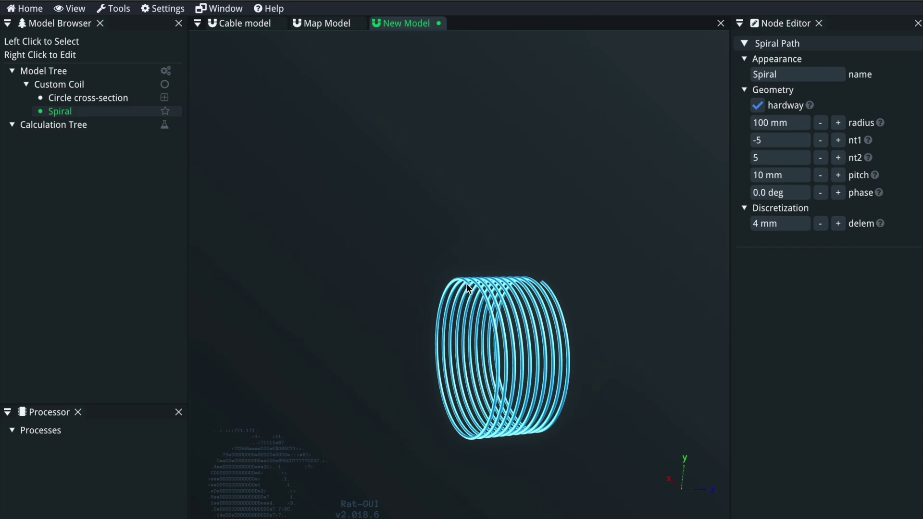
{"action": "scroll", "coordinate": [466, 282], "scroll_direction": "up", "scroll_amount": 5}
{"action": "mouse_move", "coordinate": [441, 264]}
{"action": "left_mouse_down"}
{"action": "mouse_move", "coordinate": [434, 263]}
{"action": "mouse_move", "coordinate": [460, 268]}
{"action": "mouse_move", "coordinate": [506, 330]}
{"action": "mouse_move", "coordinate": [494, 412]}
{"action": "mouse_move", "coordinate": [434, 267]}
{"action": "left_mouse_up"}
{"action": "scroll", "coordinate": [505, 330], "scroll_direction": "down", "scroll_amount": 5}
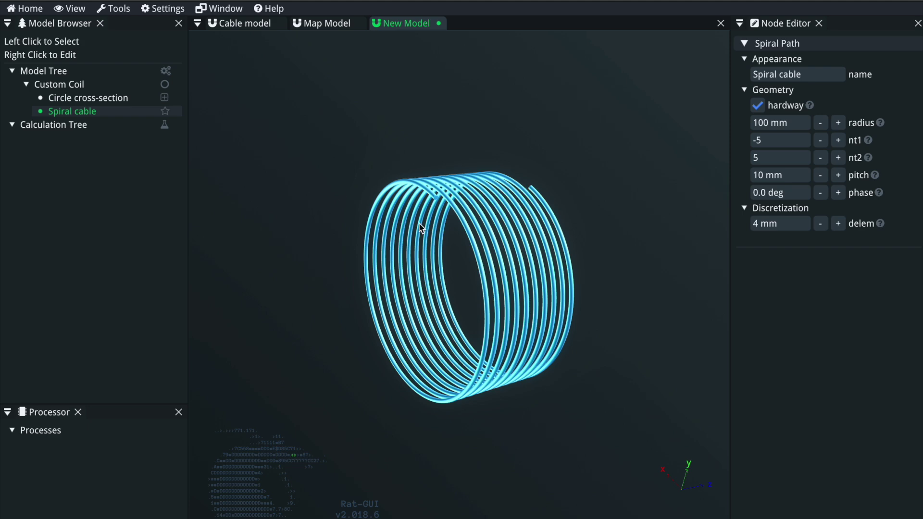
Rename the spiral path as "Spiral coil path".
{"action": "right_click", "coordinate": [92, 117]}
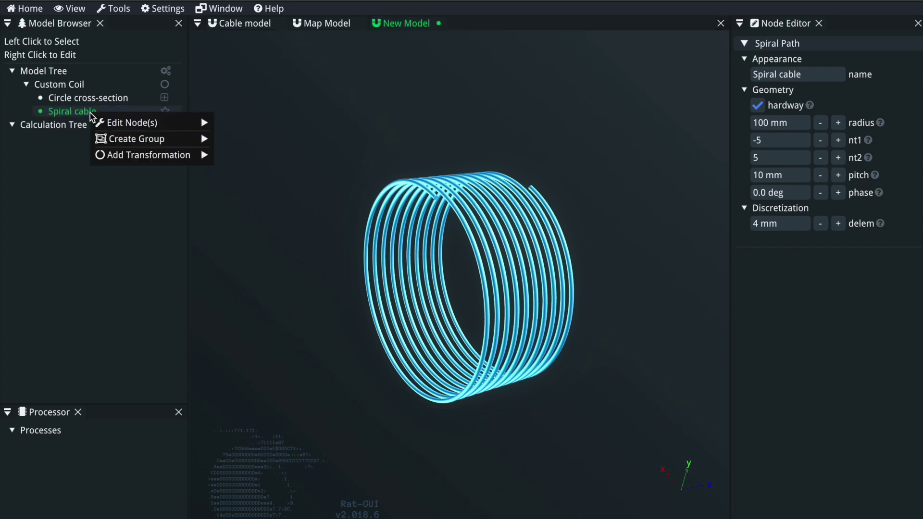
{"action": "left_click", "coordinate": [90, 115]}
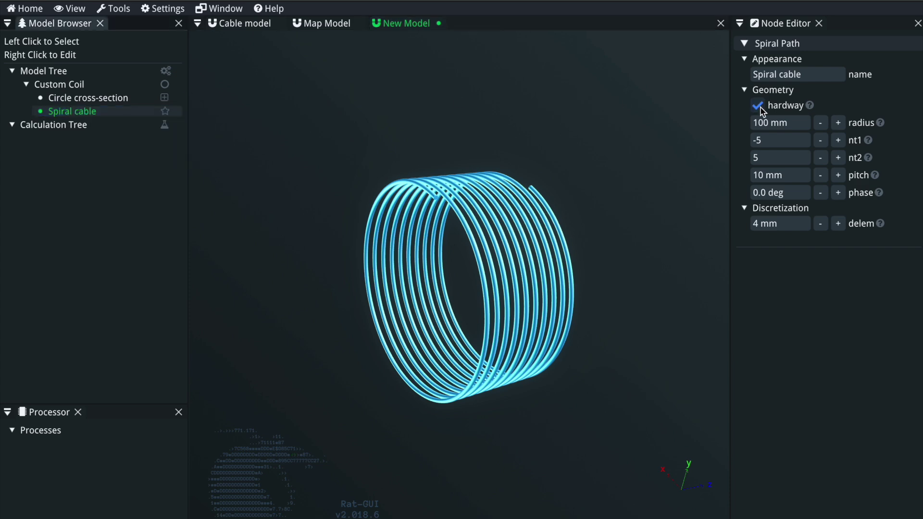
{"action": "left_click", "coordinate": [807, 73]}
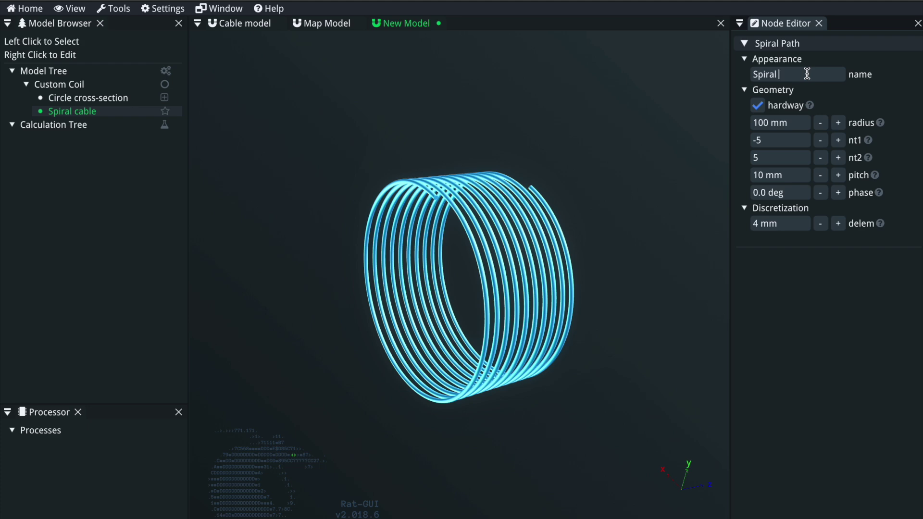
{"action": "key", "text": "Return"}
{"action": "type", "text": "coil"}
{"action": "key", "text": "Return"}
Group the spiral coil path inside a Map path and select the coil path within it.
{"action": "right_click", "coordinate": [102, 114]}
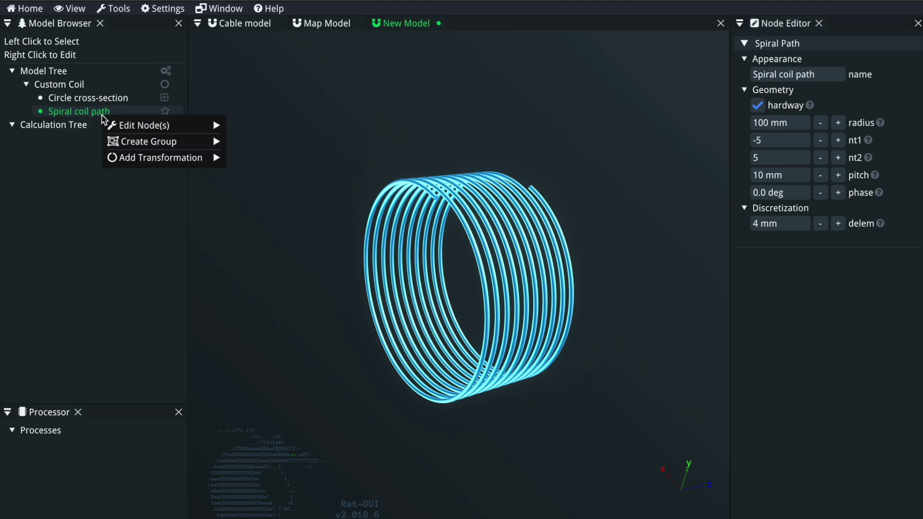
{"action": "mouse_move", "coordinate": [139, 142]}
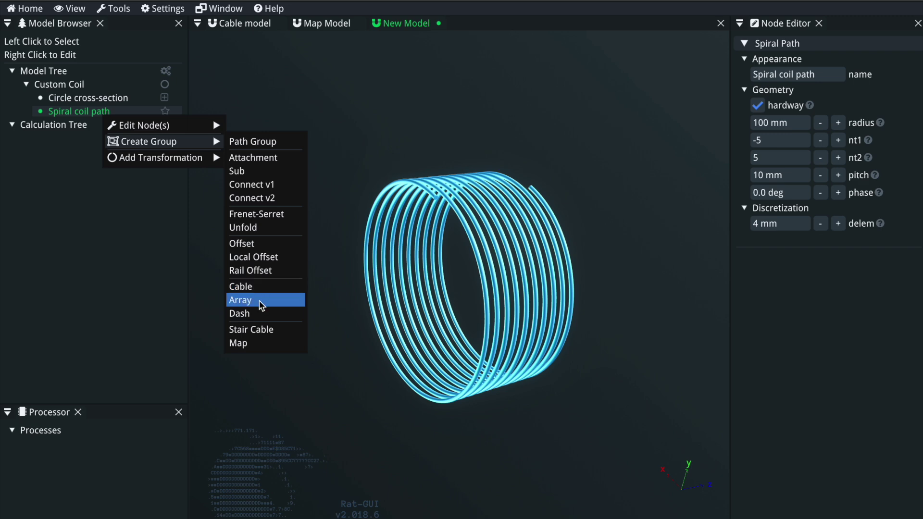
{"action": "left_click", "coordinate": [249, 342]}
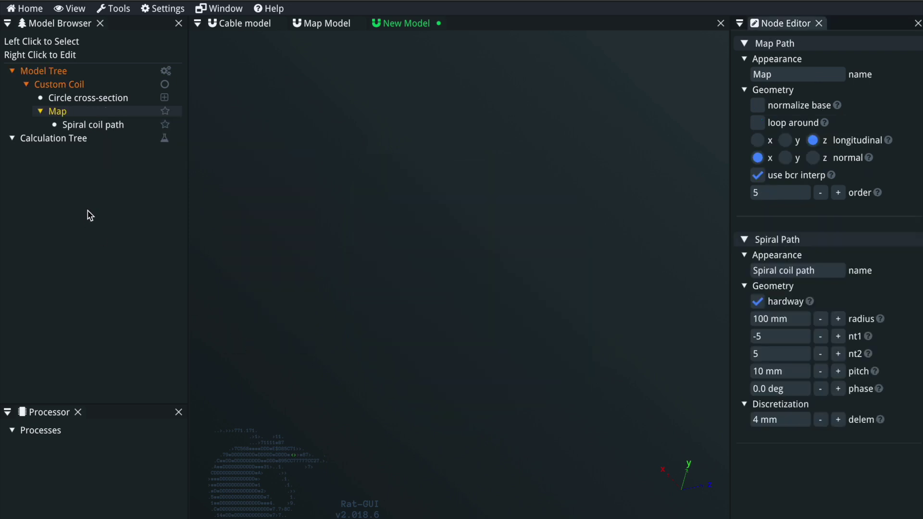
{"action": "left_click", "coordinate": [89, 125]}
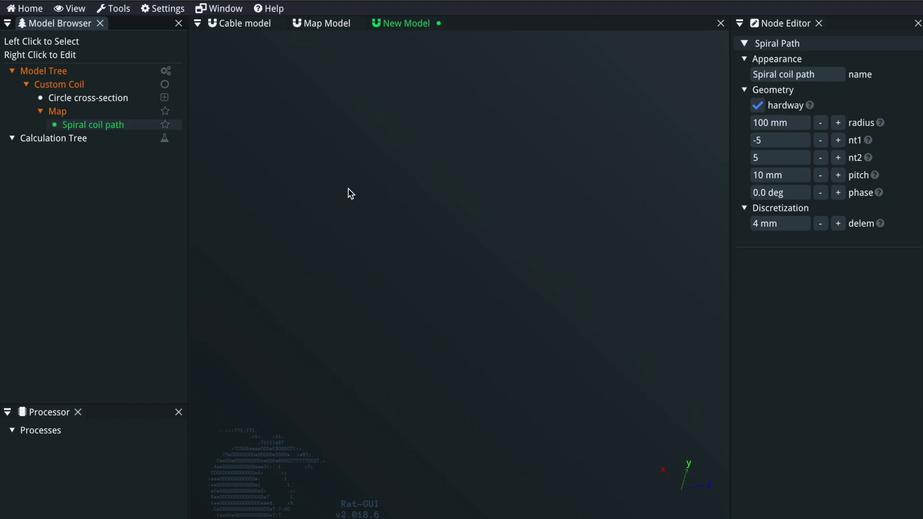
Add a second spiral path to the Map group and name it "Spiral strands".
{"action": "right_click", "coordinate": [63, 118]}
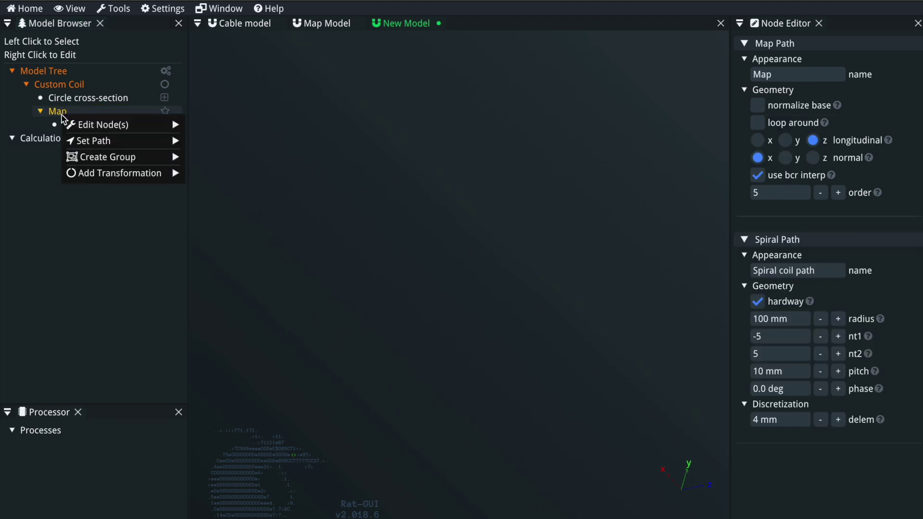
{"action": "mouse_move", "coordinate": [106, 146]}
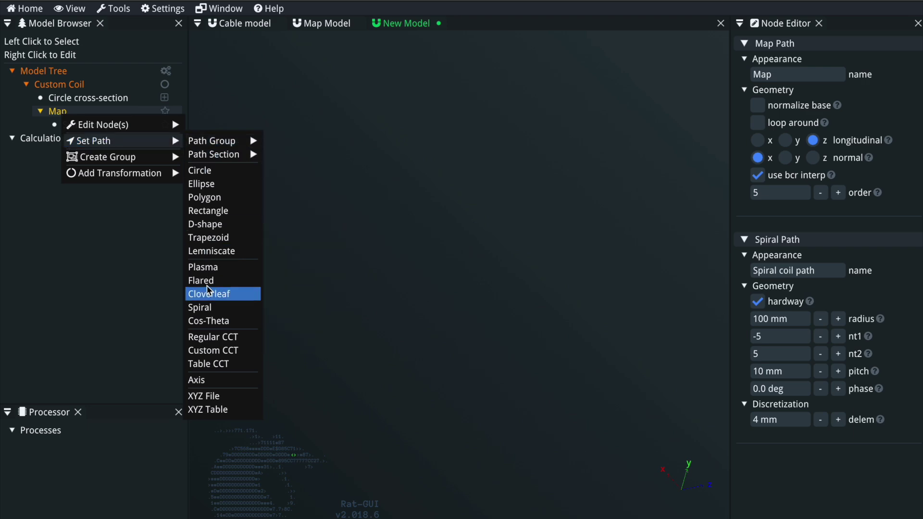
{"action": "left_click", "coordinate": [210, 308]}
{"action": "left_click_drag", "start_coordinate": [210, 313], "coordinate": [417, 345]}
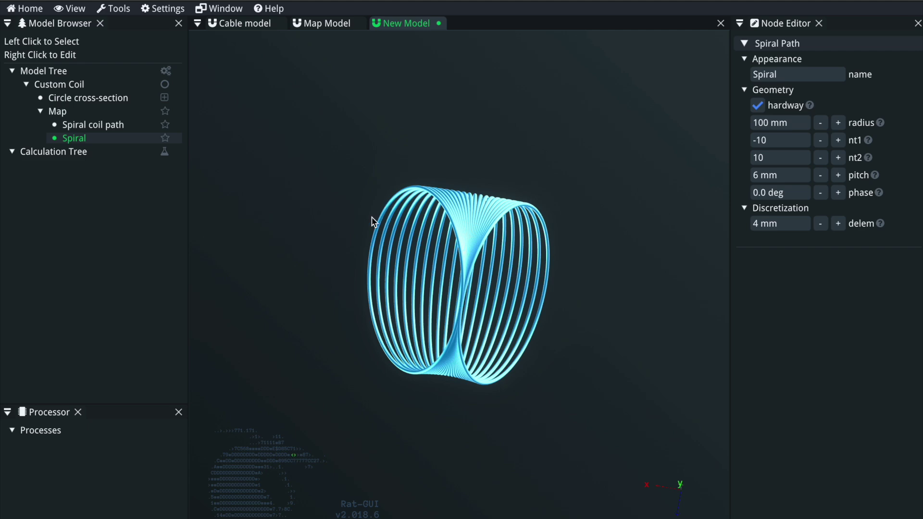
{"action": "left_click", "coordinate": [794, 76]}
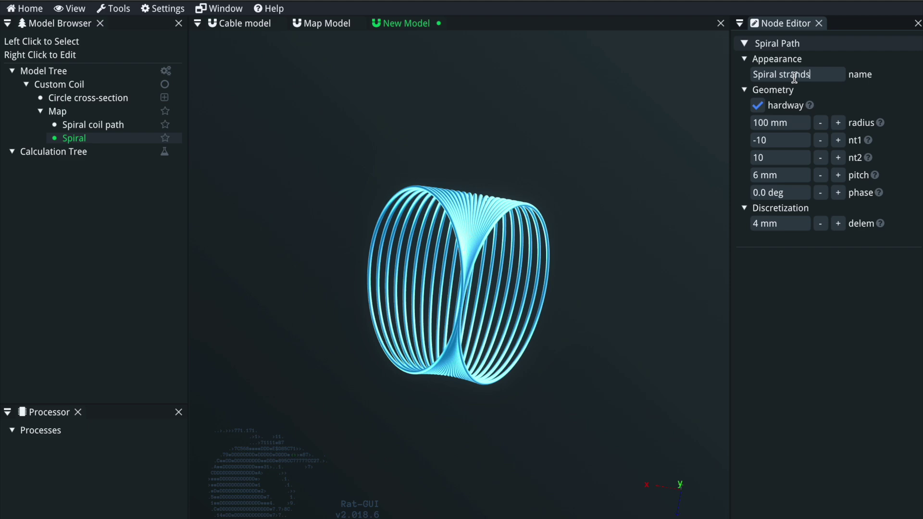
{"action": "key", "text": "Return"}
{"action": "left_click_drag", "start_coordinate": [467, 356], "coordinate": [653, 212]}
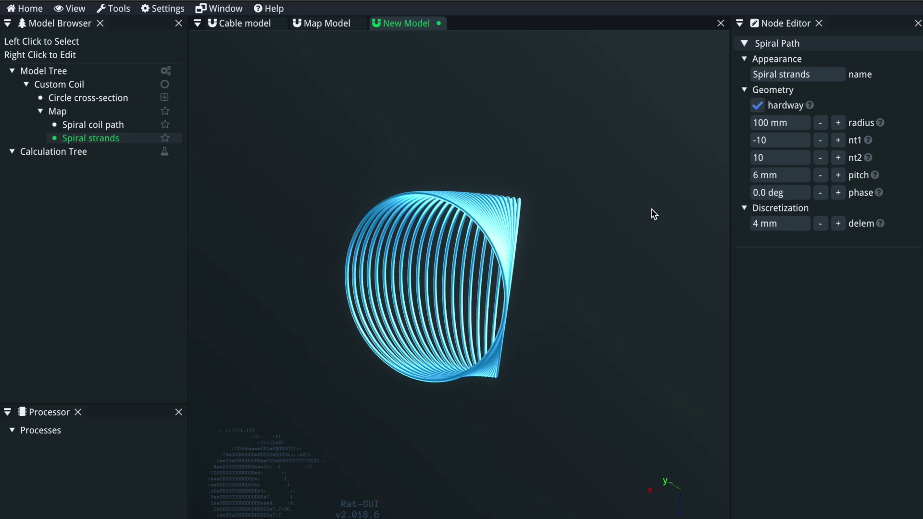
Set the first turn limit nt1 of the Spiral strands path to 0.
{"action": "left_click", "coordinate": [780, 141]}
{"action": "type", "text": "0"}
{"action": "key", "text": "Return"}
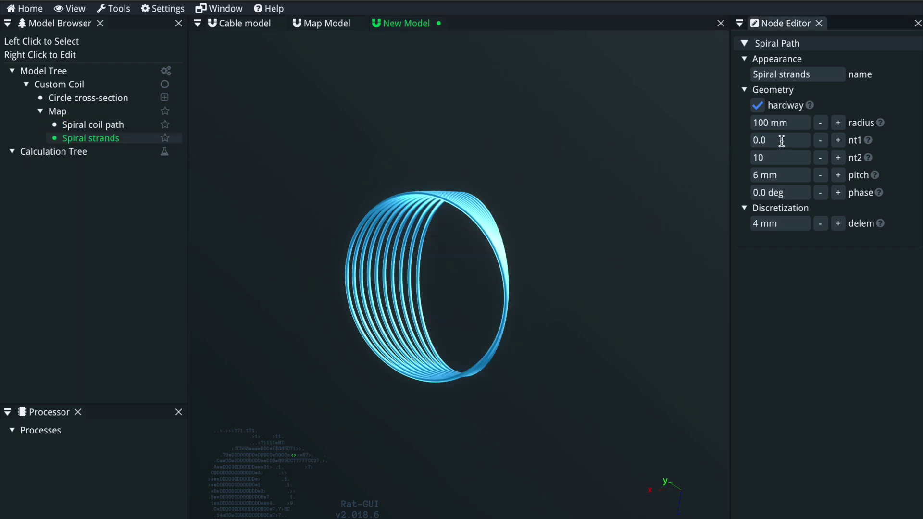
Raise the second turn limit nt2 of the Spiral strands path to 16.5.
{"action": "left_click_drag", "start_coordinate": [375, 377], "coordinate": [351, 264]}
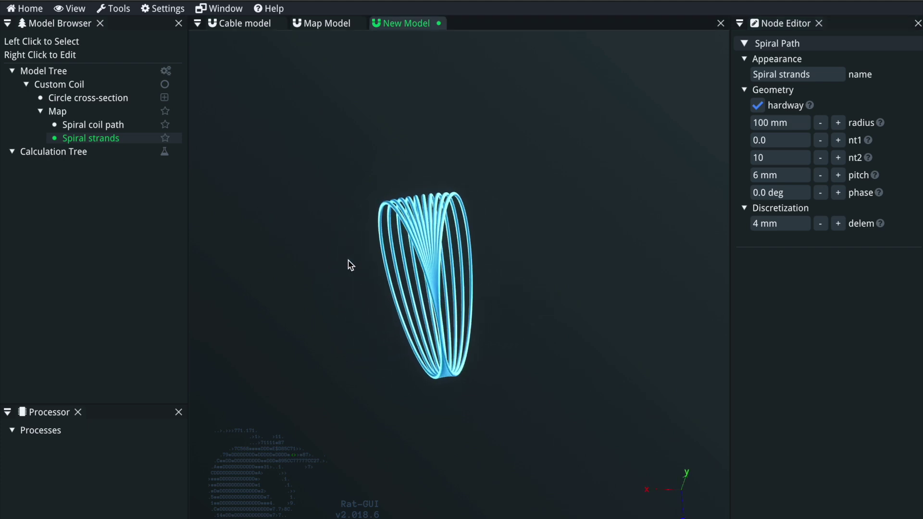
{"action": "left_click", "coordinate": [838, 157]}
{"action": "left_click", "coordinate": [838, 158]}
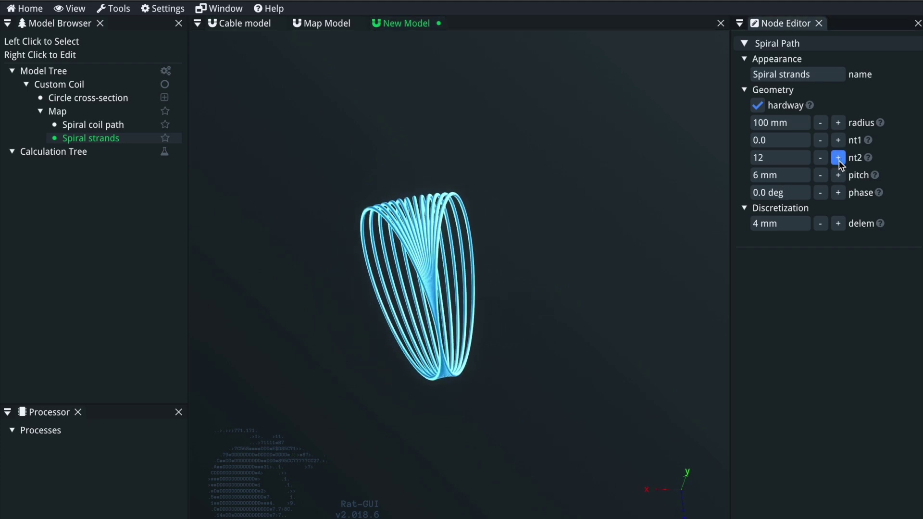
{"action": "left_click_drag", "start_coordinate": [286, 285], "coordinate": [598, 226]}
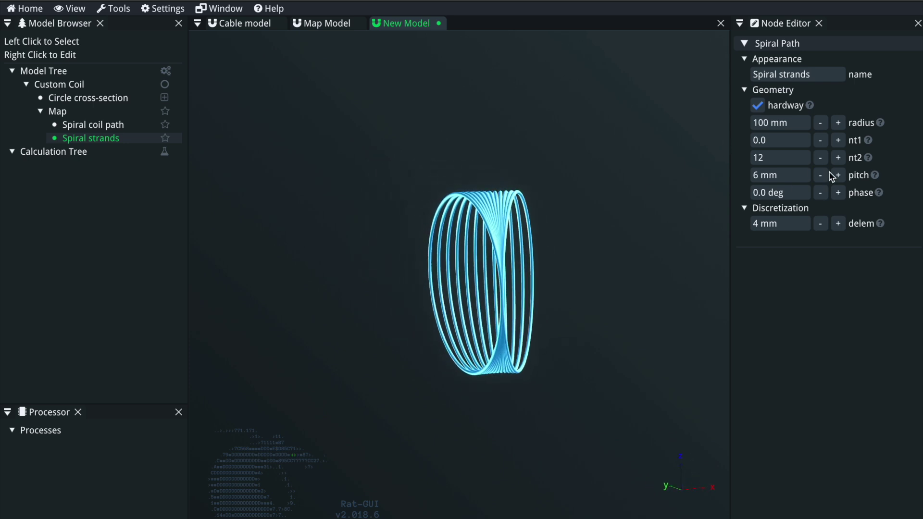
{"action": "left_click", "coordinate": [838, 158]}
{"action": "left_click", "coordinate": [837, 158]}
{"action": "left_click", "coordinate": [838, 158]}
{"action": "left_click", "coordinate": [838, 158]}
{"action": "left_click", "coordinate": [838, 158]}
{"action": "left_click", "coordinate": [837, 157]}
{"action": "left_click", "coordinate": [838, 157]}
{"action": "left_click", "coordinate": [838, 158]}
{"action": "left_click", "coordinate": [838, 158]}
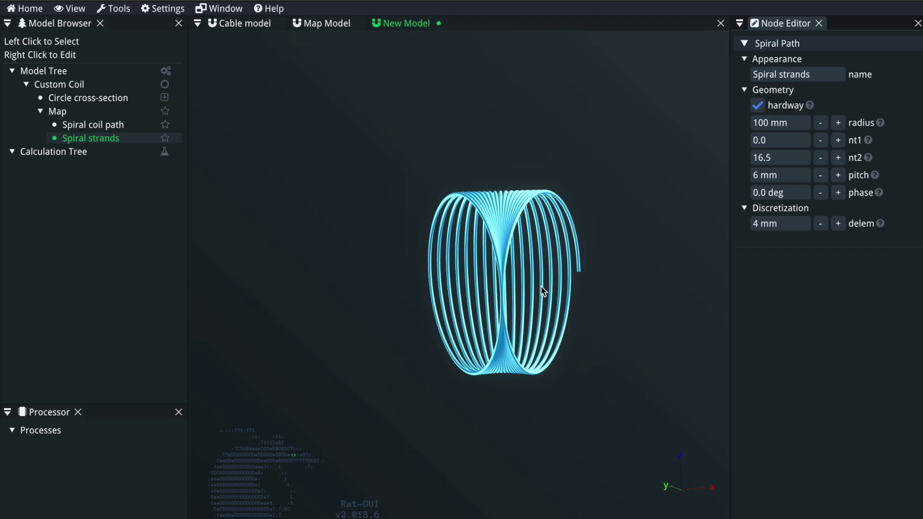
Open the Spiral coil path for editing and lower its nt1 turn limit to -6.
{"action": "left_click", "coordinate": [104, 125]}
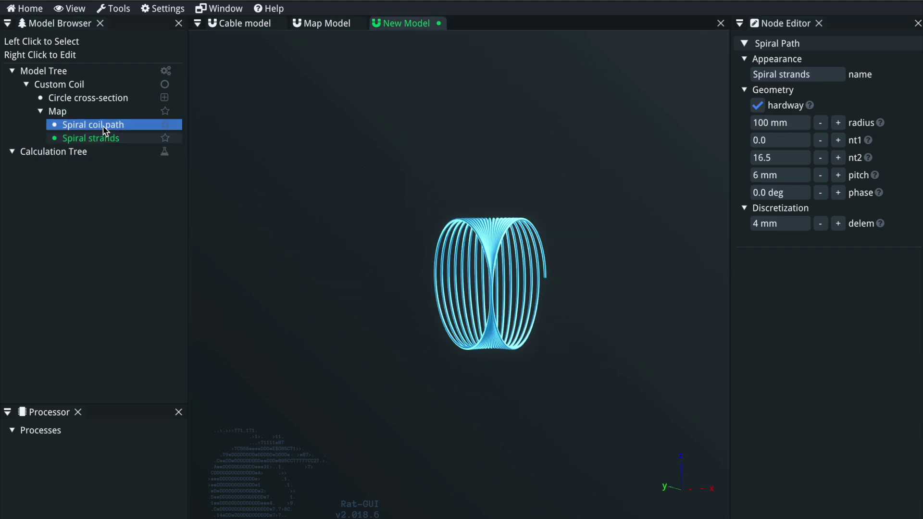
{"action": "left_click", "coordinate": [105, 126]}
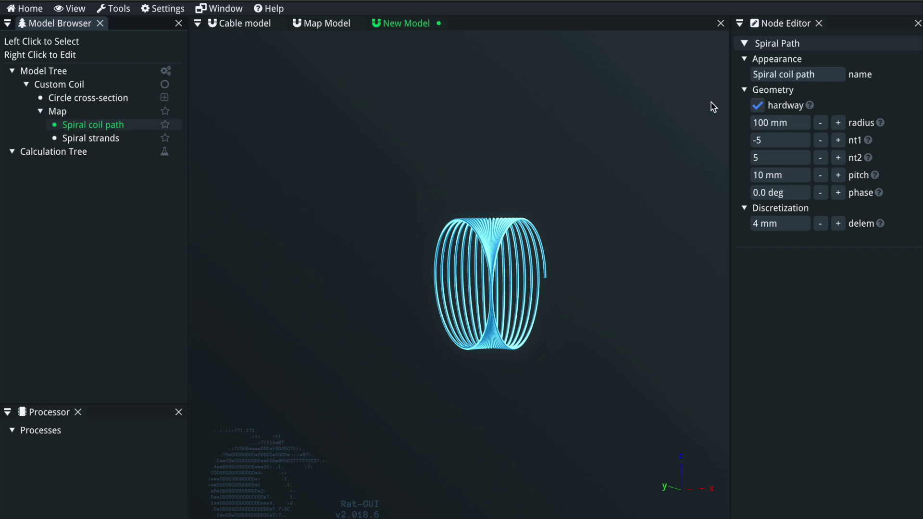
{"action": "left_click", "coordinate": [816, 142]}
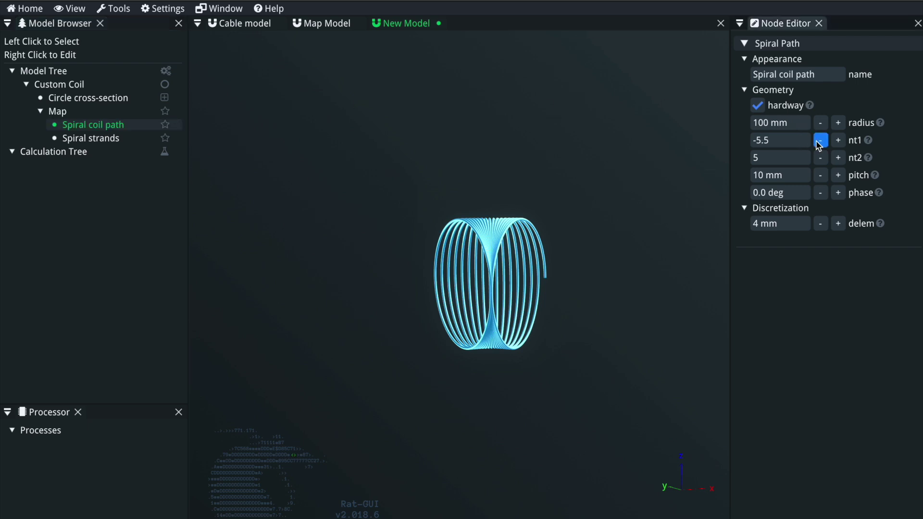
{"action": "left_click", "coordinate": [816, 142]}
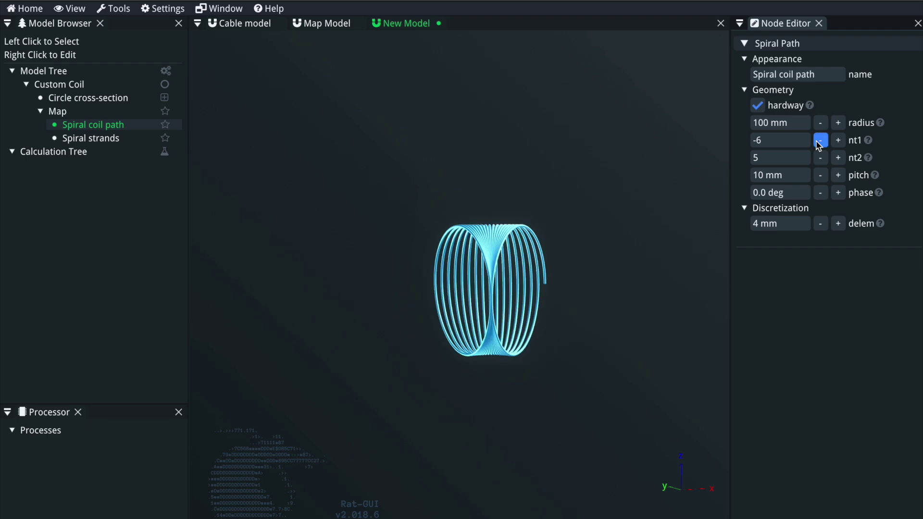
Return to editing the Spiral strands path and raise its nt2 turn limit to 20.5.
{"action": "left_click_drag", "start_coordinate": [527, 335], "coordinate": [576, 304]}
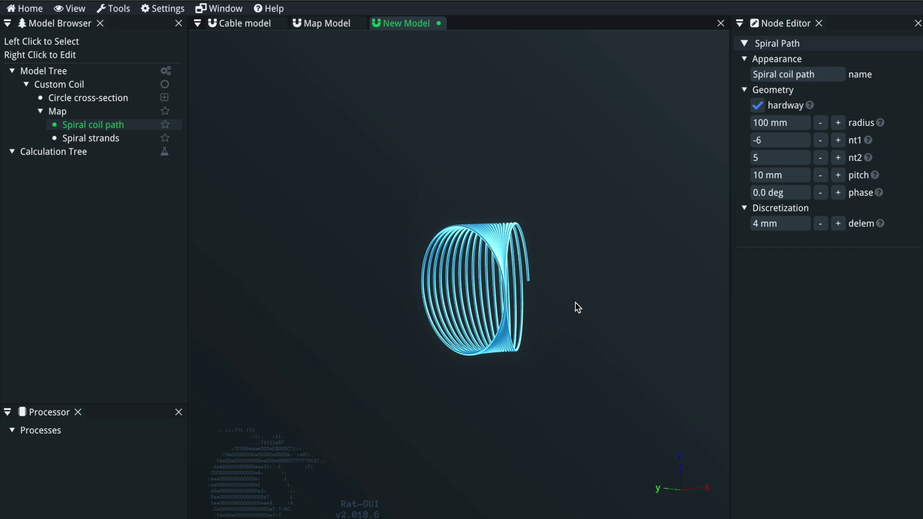
{"action": "left_click_drag", "start_coordinate": [585, 342], "coordinate": [548, 321]}
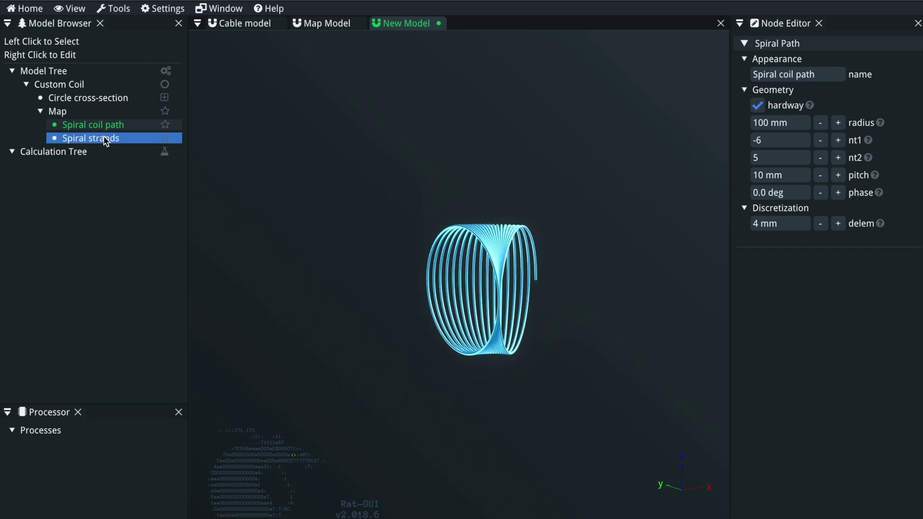
{"action": "left_click_drag", "start_coordinate": [495, 287], "coordinate": [535, 287]}
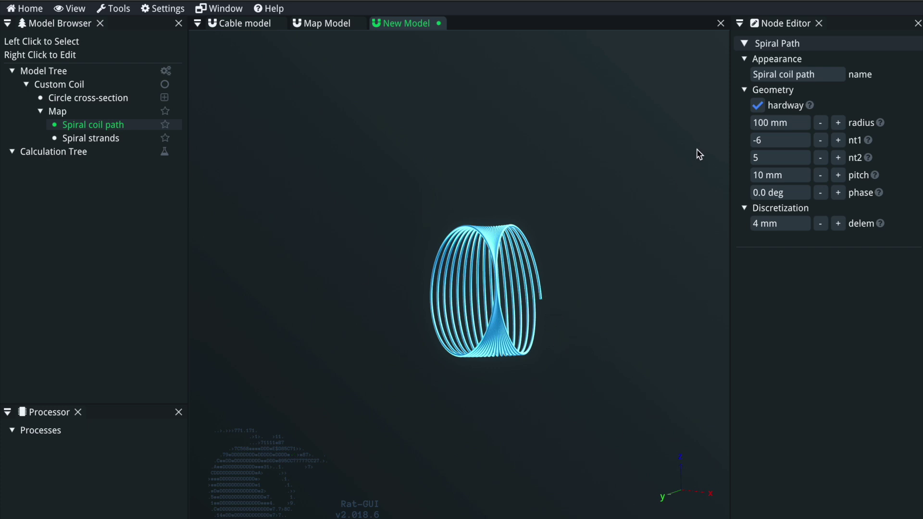
{"action": "left_click", "coordinate": [121, 140]}
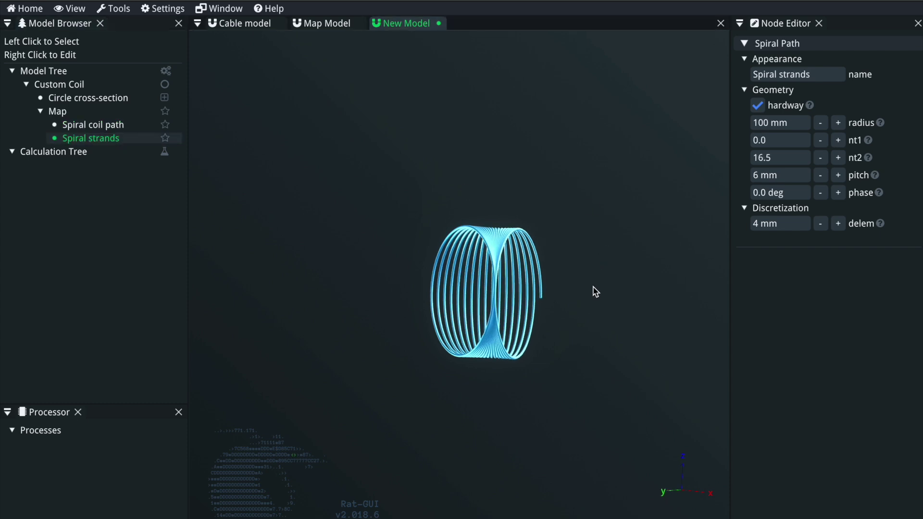
{"action": "left_click", "coordinate": [838, 157]}
{"action": "left_click", "coordinate": [838, 158]}
{"action": "left_click", "coordinate": [838, 157]}
{"action": "left_click", "coordinate": [838, 158]}
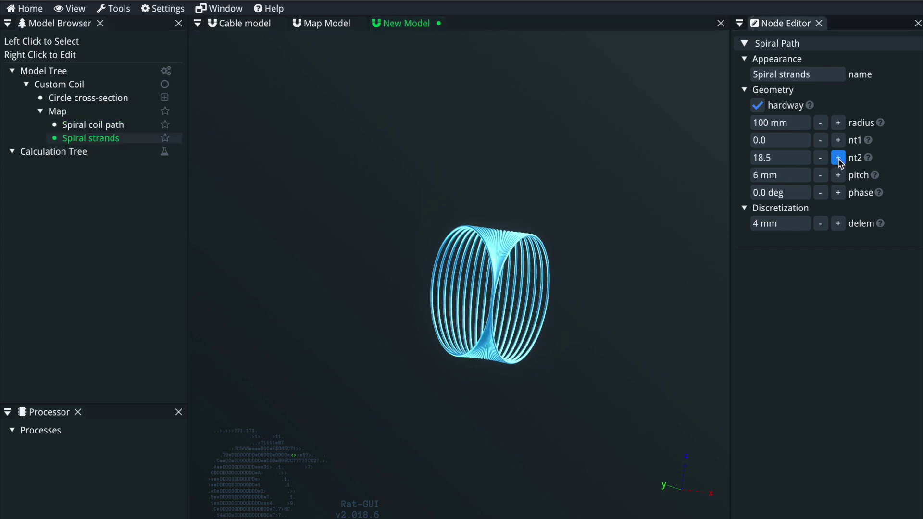
{"action": "left_click", "coordinate": [838, 157]}
{"action": "left_click", "coordinate": [838, 158]}
{"action": "left_click", "coordinate": [838, 157]}
{"action": "left_click", "coordinate": [838, 158]}
{"action": "left_click_drag", "start_coordinate": [579, 317], "coordinate": [692, 283]}
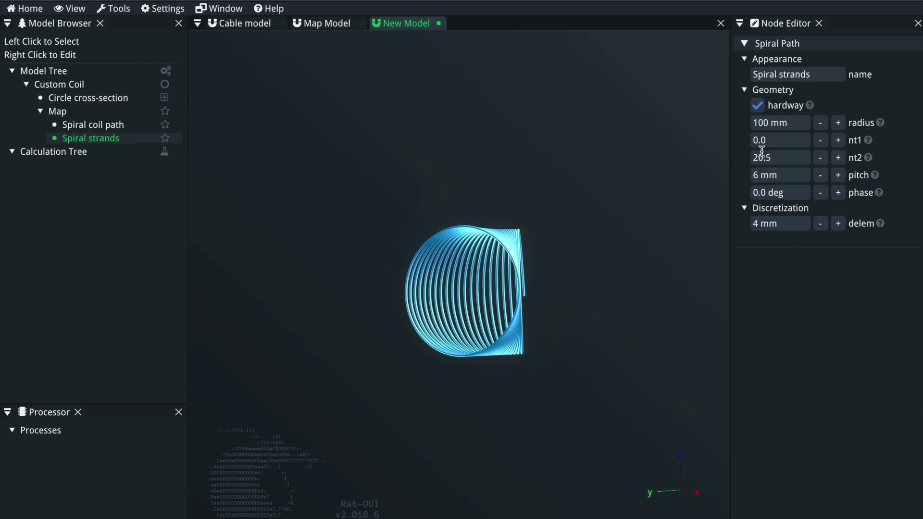
Examine the coil's shape and compare the settings of the Spiral coil path, the Spiral strands and the circle cross-section.
{"action": "left_click", "coordinate": [129, 126]}
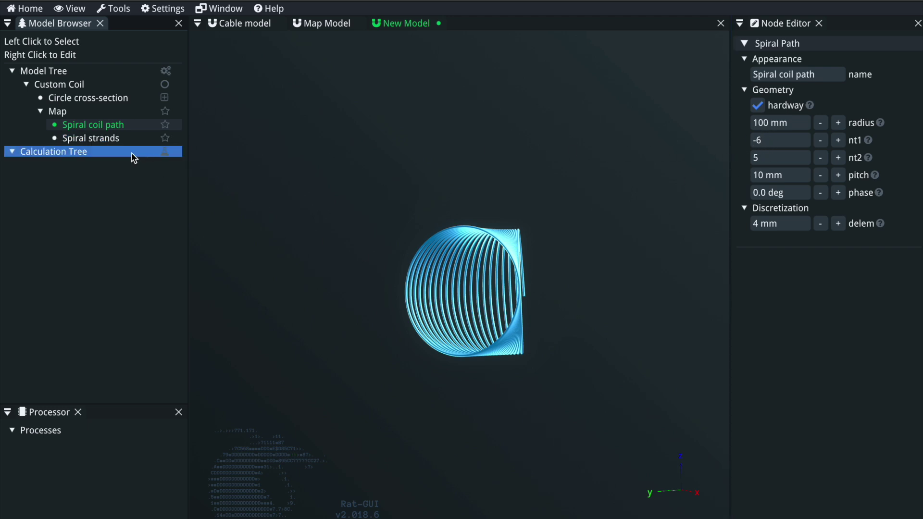
{"action": "left_click", "coordinate": [118, 139]}
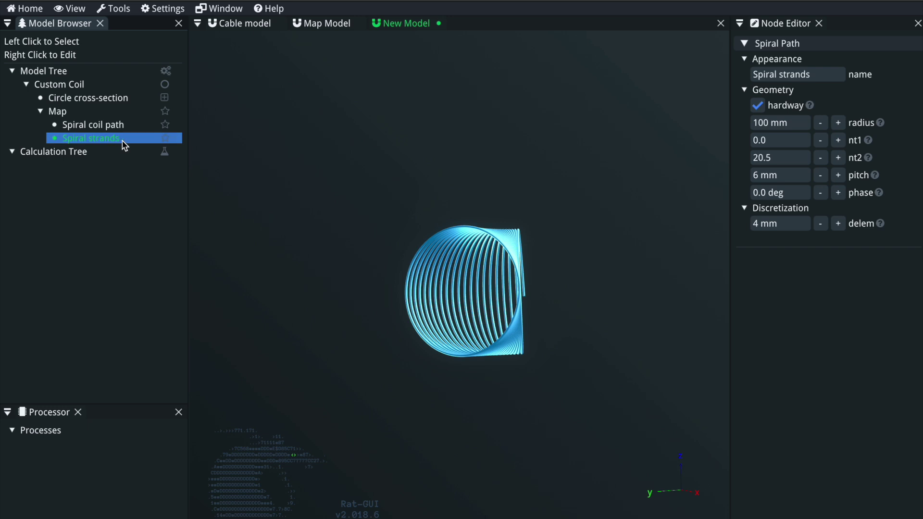
{"action": "left_click_drag", "start_coordinate": [561, 291], "coordinate": [519, 301]}
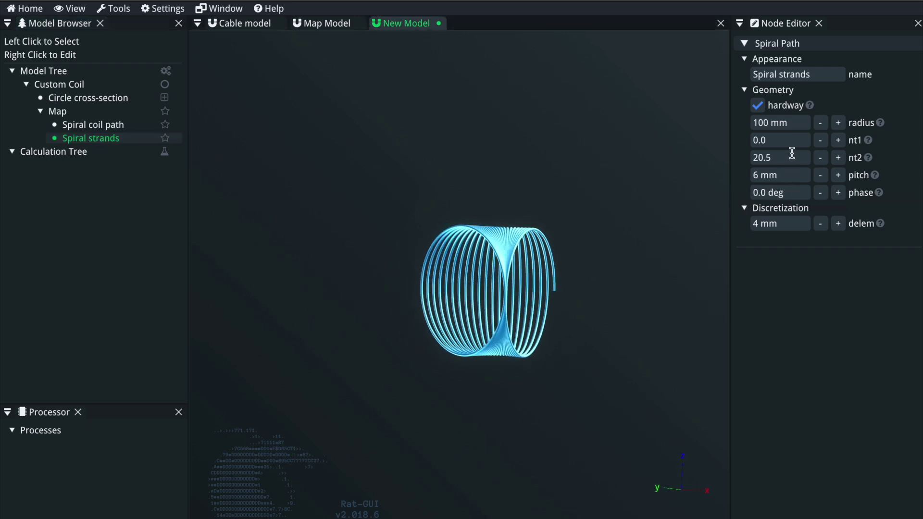
{"action": "left_click_drag", "start_coordinate": [478, 255], "coordinate": [409, 259]}
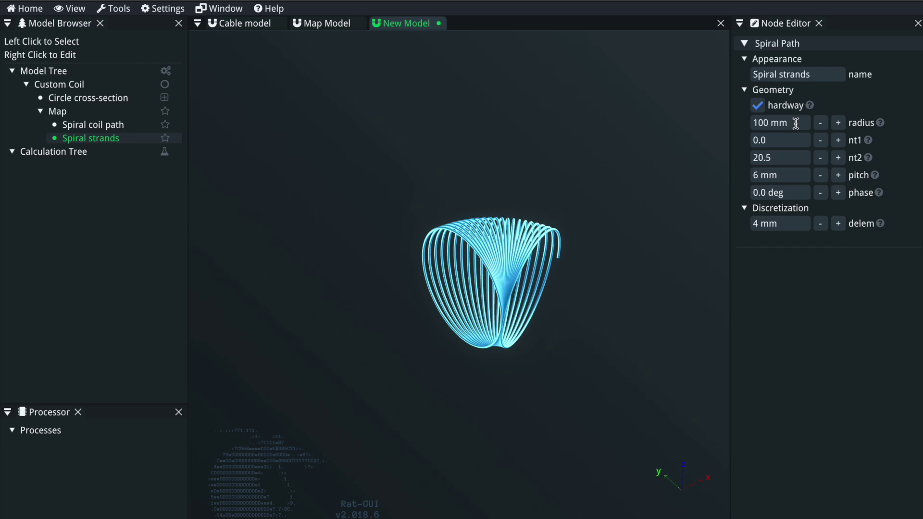
{"action": "left_click_drag", "start_coordinate": [546, 289], "coordinate": [546, 212]}
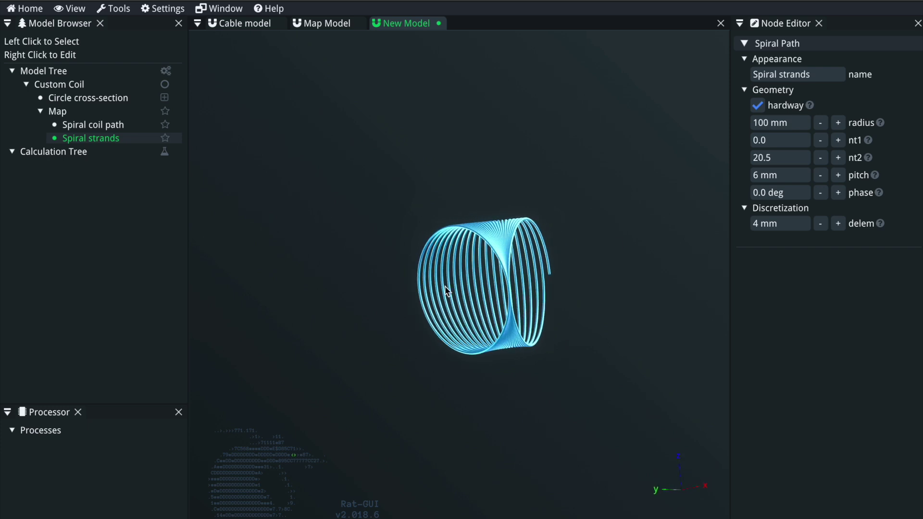
{"action": "left_click_drag", "start_coordinate": [445, 287], "coordinate": [483, 316]}
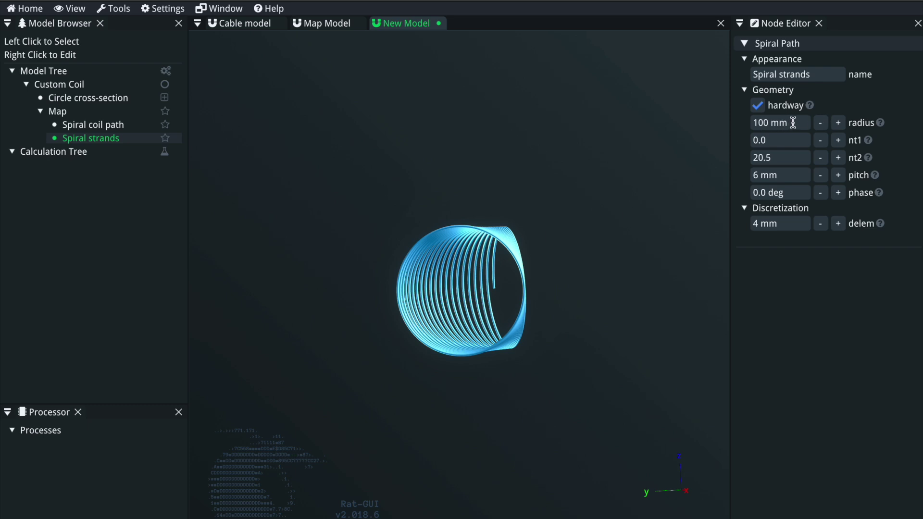
{"action": "left_click_drag", "start_coordinate": [599, 328], "coordinate": [457, 273]}
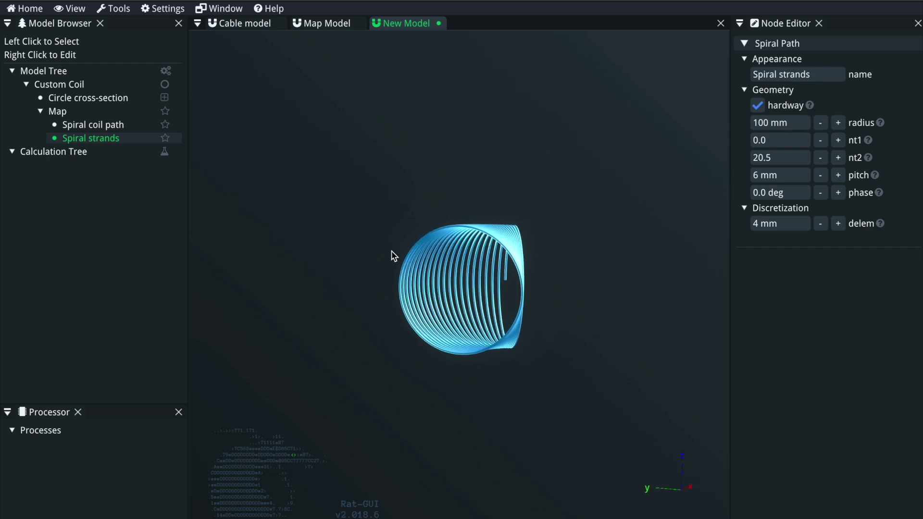
{"action": "left_click", "coordinate": [155, 153]}
{"action": "left_click", "coordinate": [75, 126]}
{"action": "left_click", "coordinate": [87, 140]}
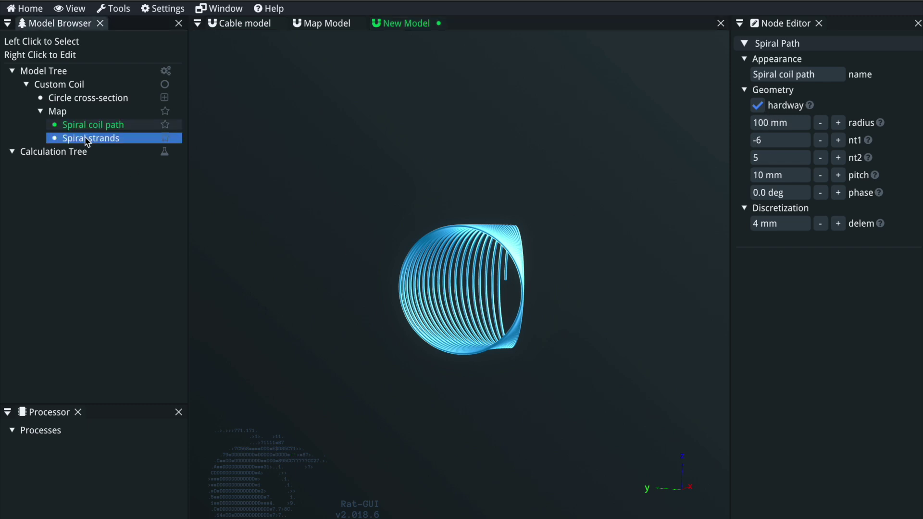
{"action": "left_click", "coordinate": [797, 123]}
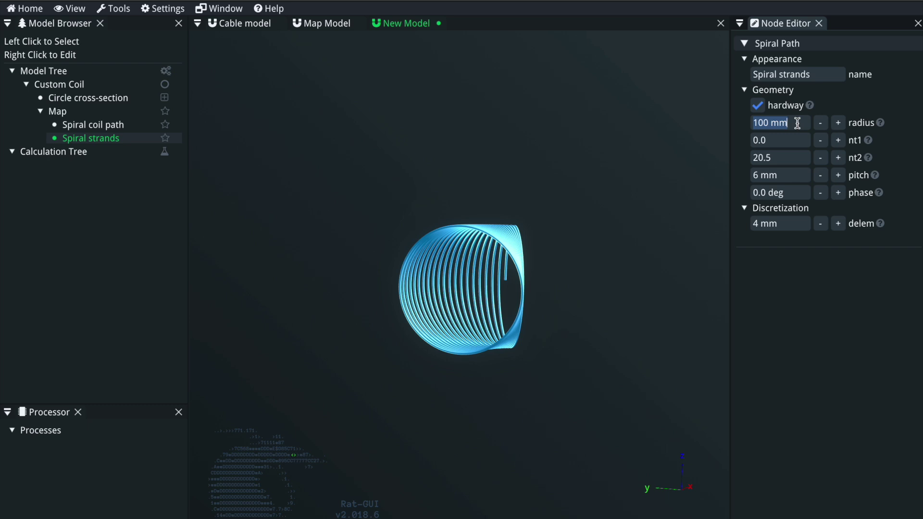
{"action": "left_click", "coordinate": [96, 99]}
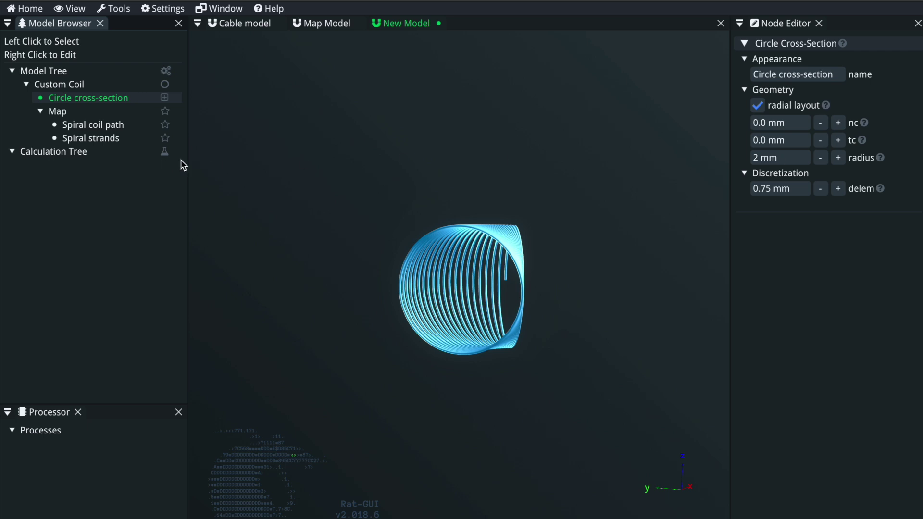
{"action": "left_click_drag", "start_coordinate": [385, 313], "coordinate": [418, 294]}
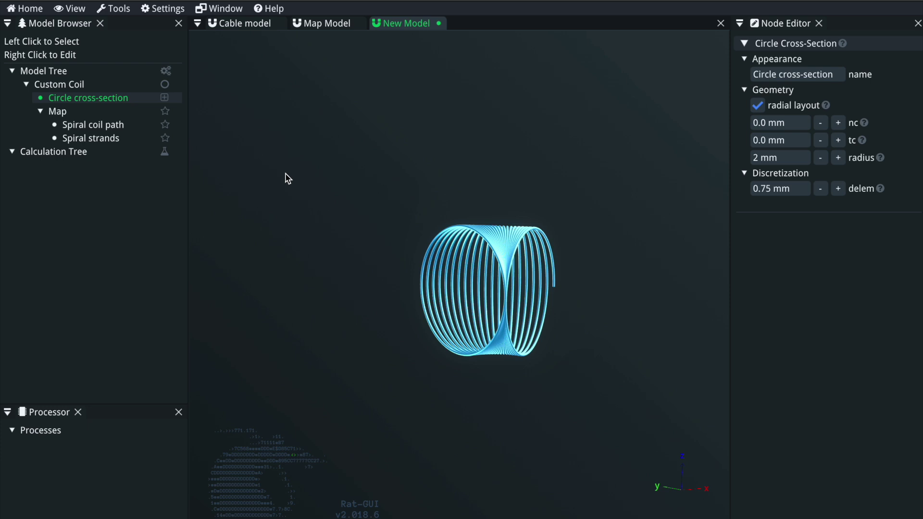
Set the radius of the Spiral strands path to 4.2 mm.
{"action": "left_click", "coordinate": [111, 138]}
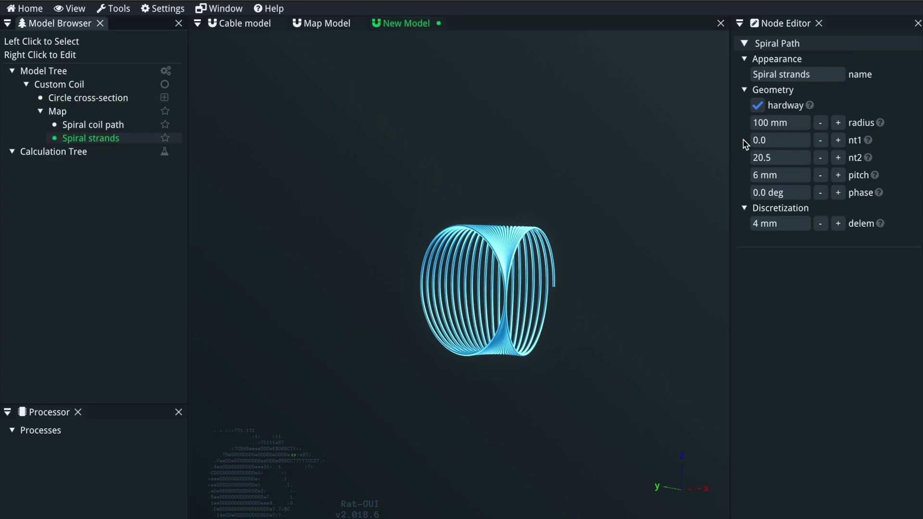
{"action": "left_click", "coordinate": [797, 123]}
{"action": "type", "text": "4."}
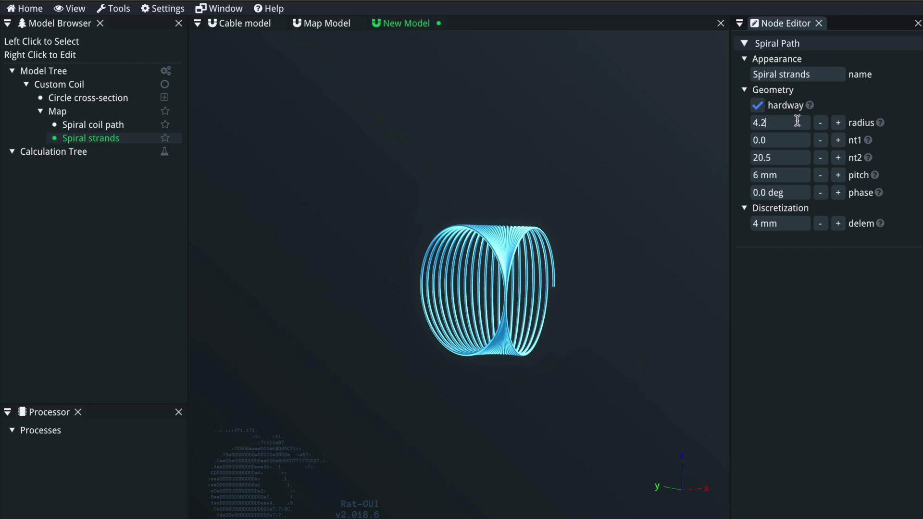
{"action": "type", "text": "2"}
{"action": "key", "text": "Return"}
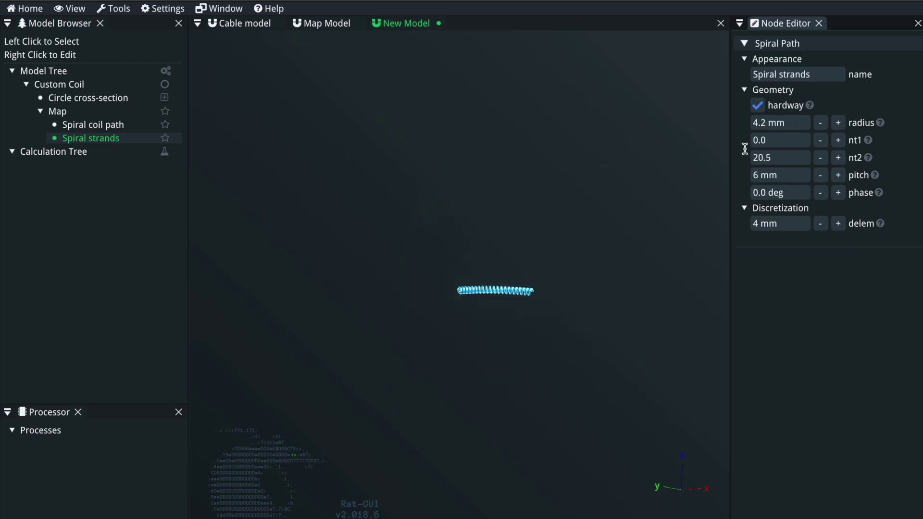
Lower the nt2 turn limit of the Spiral strands path to 20.
{"action": "left_click_drag", "start_coordinate": [557, 363], "coordinate": [447, 262]}
{"action": "scroll", "coordinate": [534, 342], "scroll_direction": "down", "scroll_amount": 8}
{"action": "left_click_drag", "start_coordinate": [547, 225], "coordinate": [599, 298]}
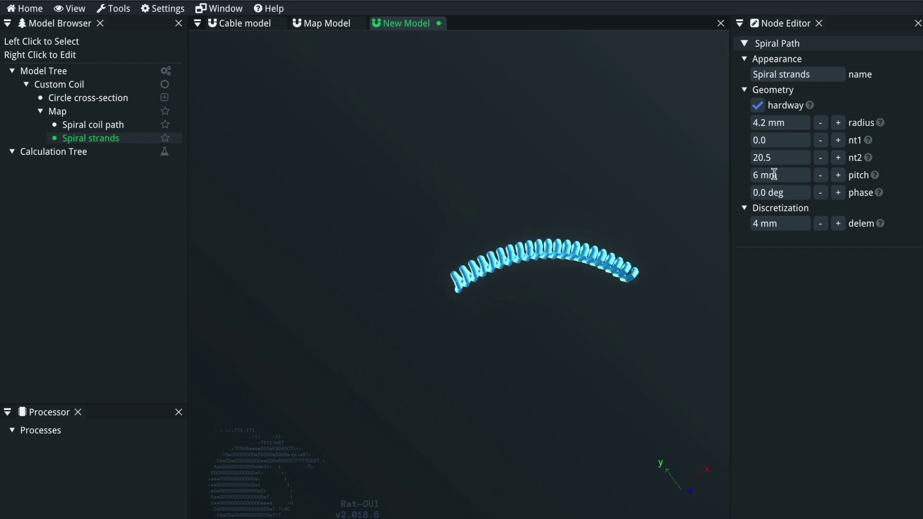
{"action": "left_click_drag", "start_coordinate": [490, 284], "coordinate": [522, 284]}
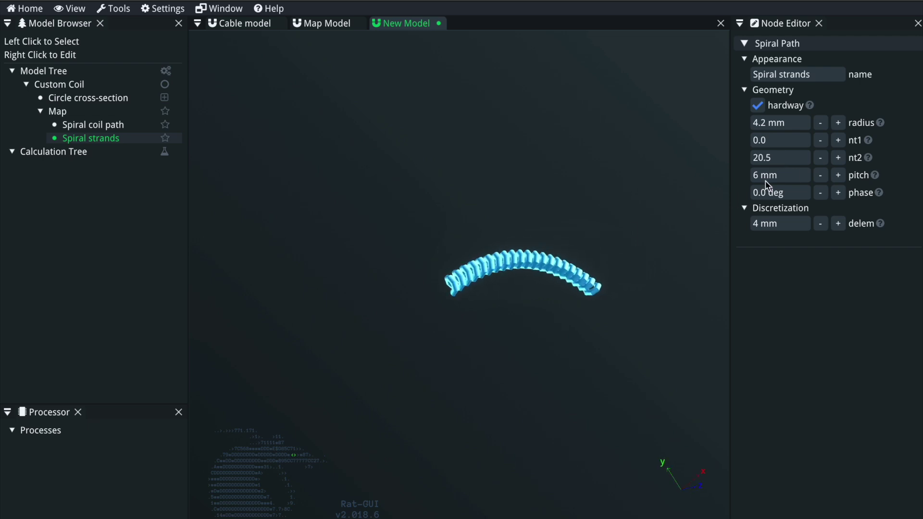
{"action": "left_click", "coordinate": [823, 160]}
Set the pitch of the Spiral strands path to 80 mm.
{"action": "left_click_drag", "start_coordinate": [519, 321], "coordinate": [566, 194]}
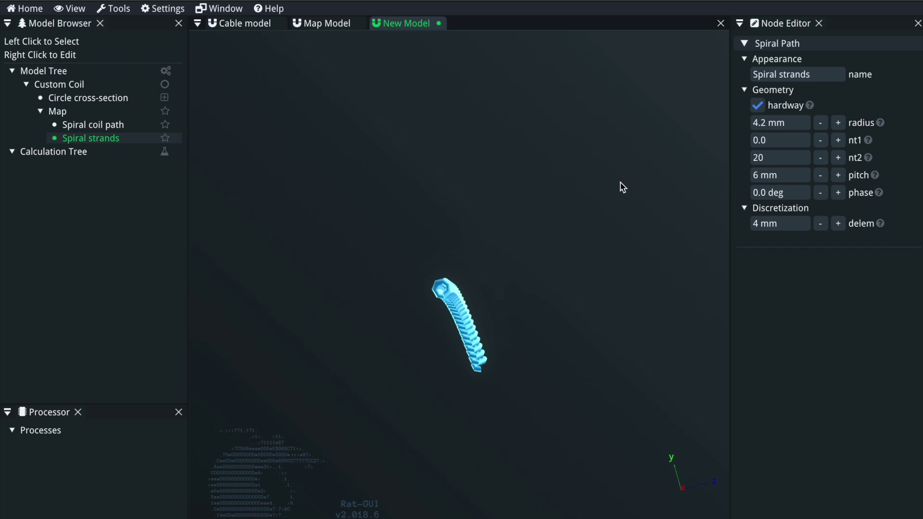
{"action": "left_click_drag", "start_coordinate": [464, 309], "coordinate": [389, 340]}
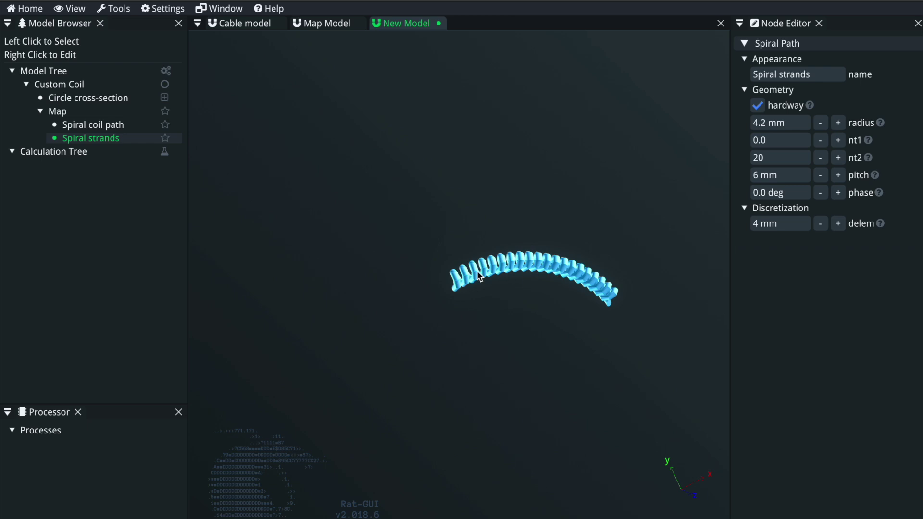
{"action": "left_click", "coordinate": [794, 176]}
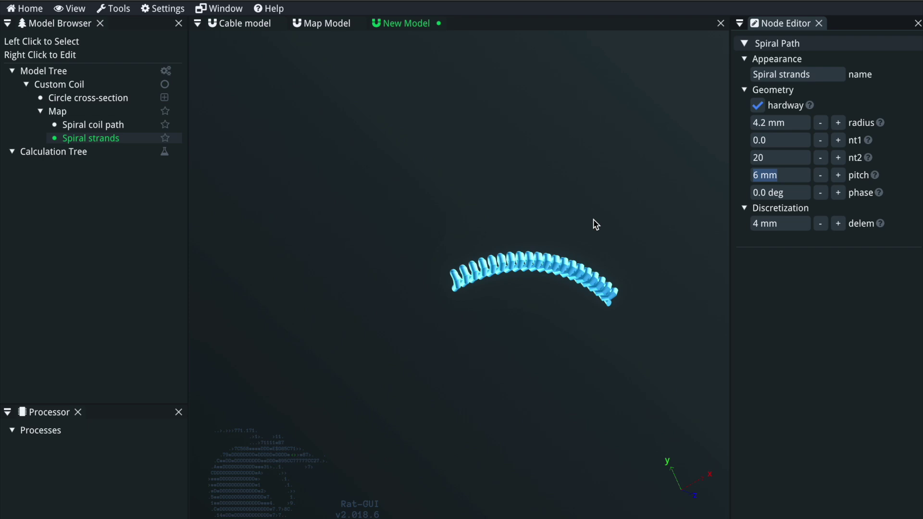
{"action": "type", "text": "80"}
{"action": "key", "text": "Return"}
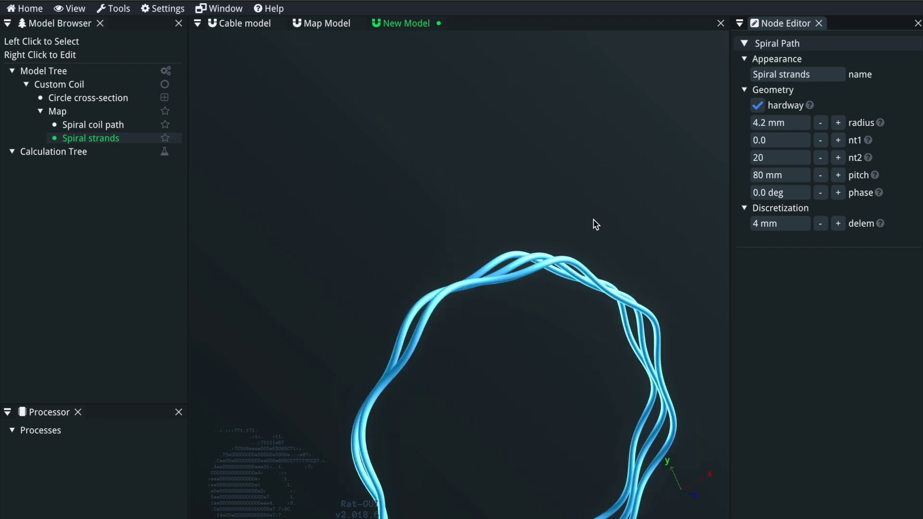
Set the nt2 turn limit of the Spiral strands path to 1 and inspect the resulting single twist.
{"action": "scroll", "coordinate": [570, 280], "scroll_direction": "down", "scroll_amount": 10}
{"action": "left_click_drag", "start_coordinate": [492, 325], "coordinate": [522, 322]}
{"action": "left_click_drag", "start_coordinate": [460, 330], "coordinate": [569, 338]}
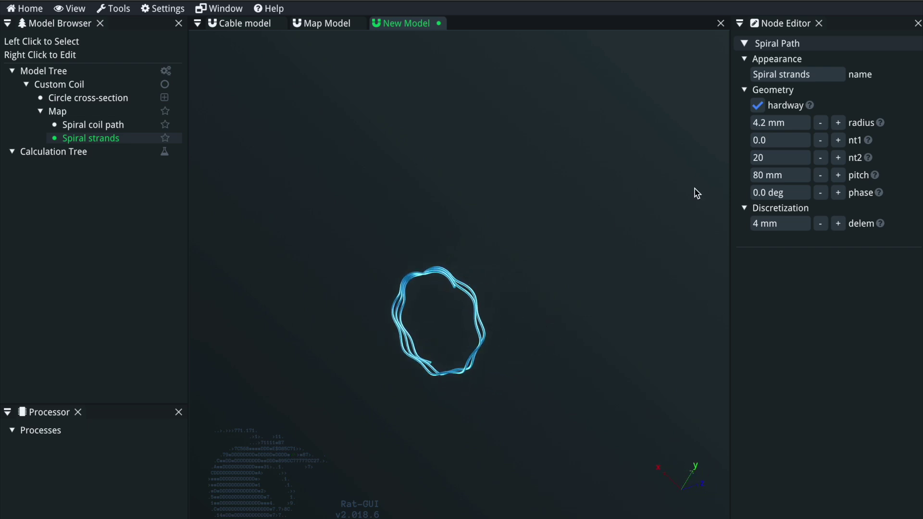
{"action": "left_click", "coordinate": [791, 157]}
{"action": "type", "text": "1"}
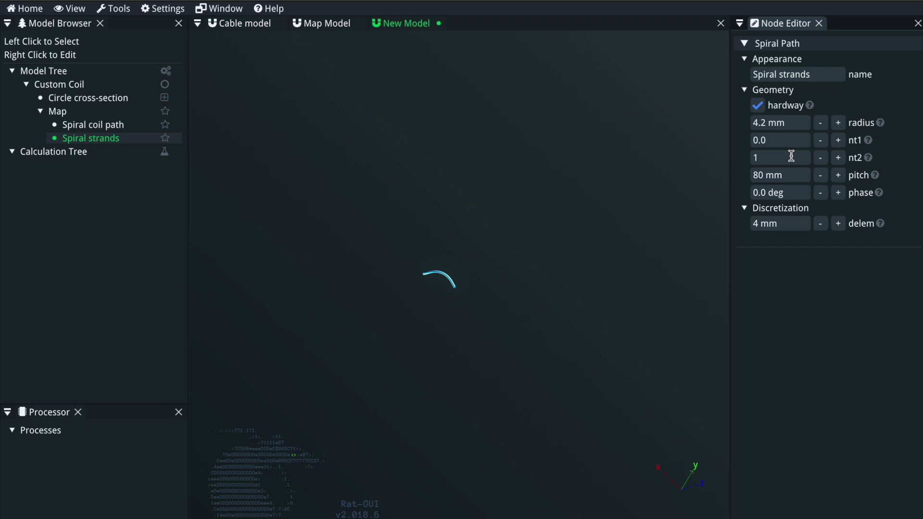
{"action": "scroll", "coordinate": [432, 284], "scroll_direction": "up", "scroll_amount": 3}
{"action": "left_click_drag", "start_coordinate": [433, 282], "coordinate": [464, 256]}
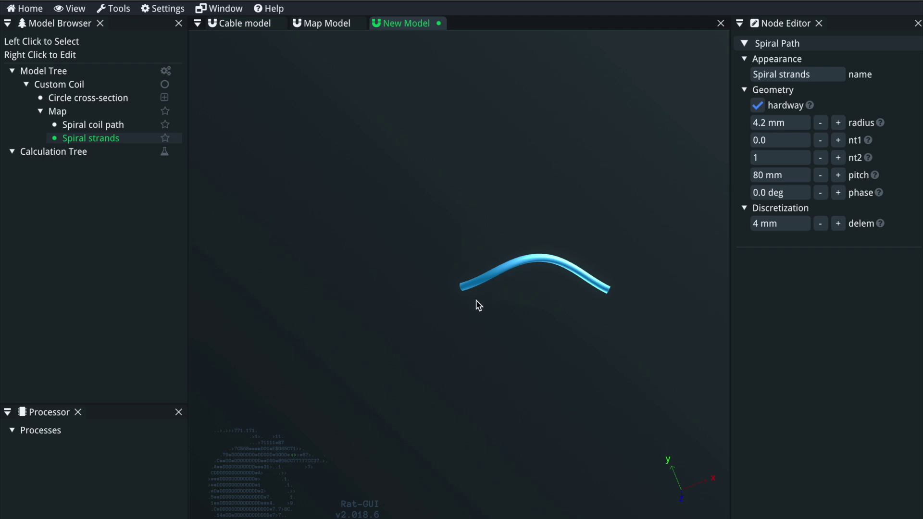
{"action": "left_click_drag", "start_coordinate": [477, 305], "coordinate": [573, 303]}
Set the nt2 turn limit of the Spiral strands path back to 20.
{"action": "left_click", "coordinate": [774, 159]}
{"action": "type", "text": "2"}
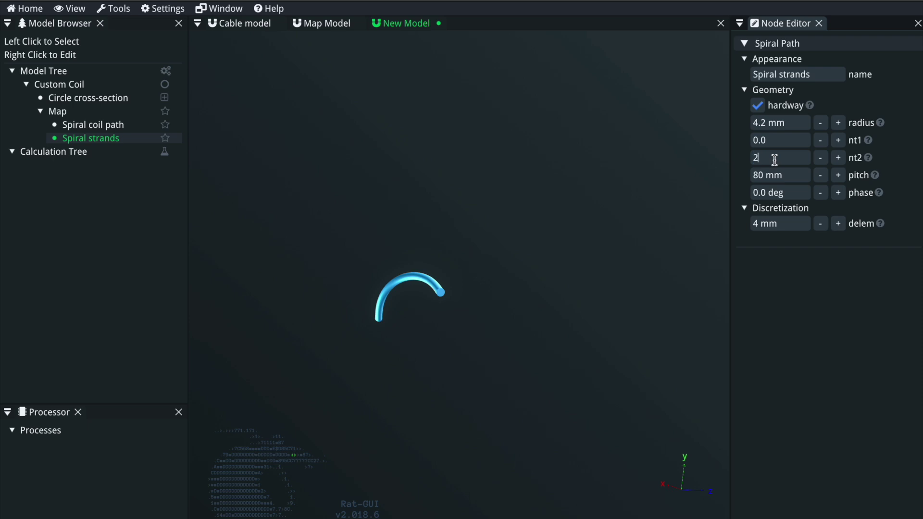
{"action": "type", "text": "0"}
{"action": "scroll", "coordinate": [468, 291], "scroll_direction": "down", "scroll_amount": 10}
{"action": "left_click_drag", "start_coordinate": [469, 357], "coordinate": [416, 329]}
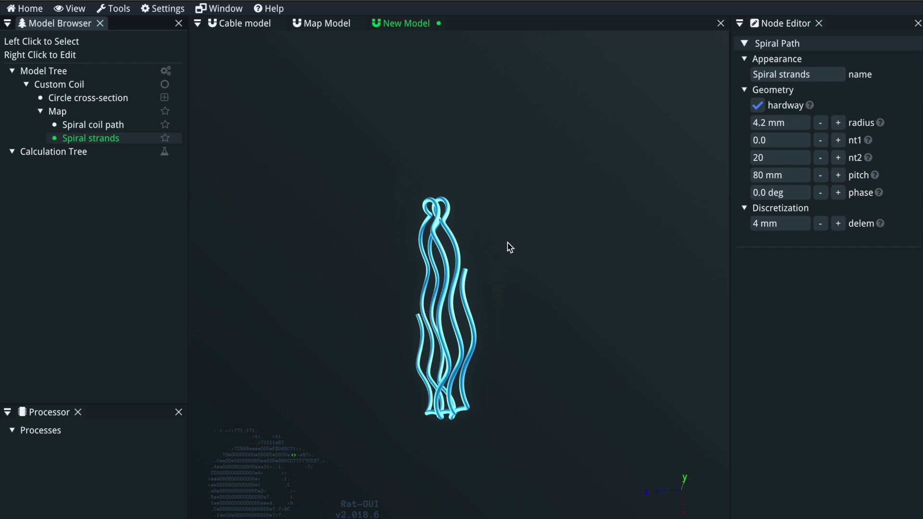
{"action": "left_click_drag", "start_coordinate": [457, 328], "coordinate": [212, 194]}
{"action": "left_click", "coordinate": [103, 139]}
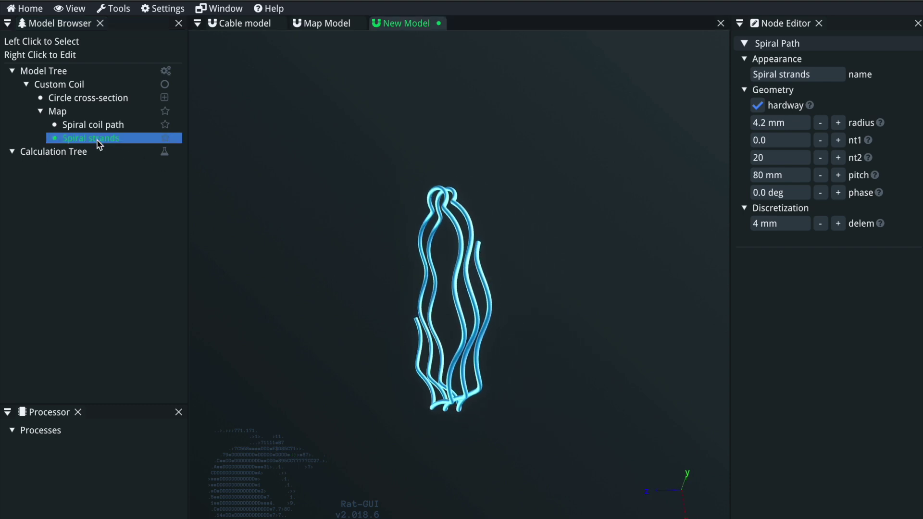
{"action": "right_click", "coordinate": [99, 144]}
{"action": "mouse_move", "coordinate": [160, 168]}
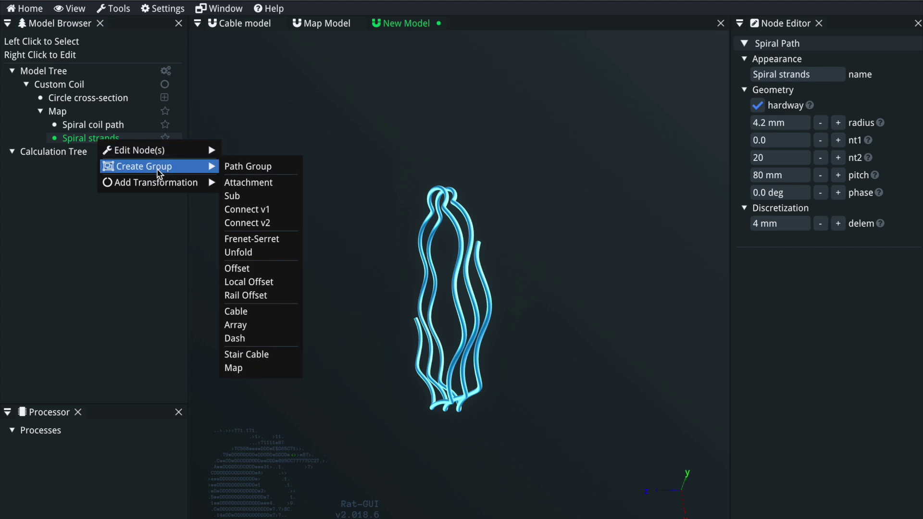
{"action": "left_click", "coordinate": [68, 216]}
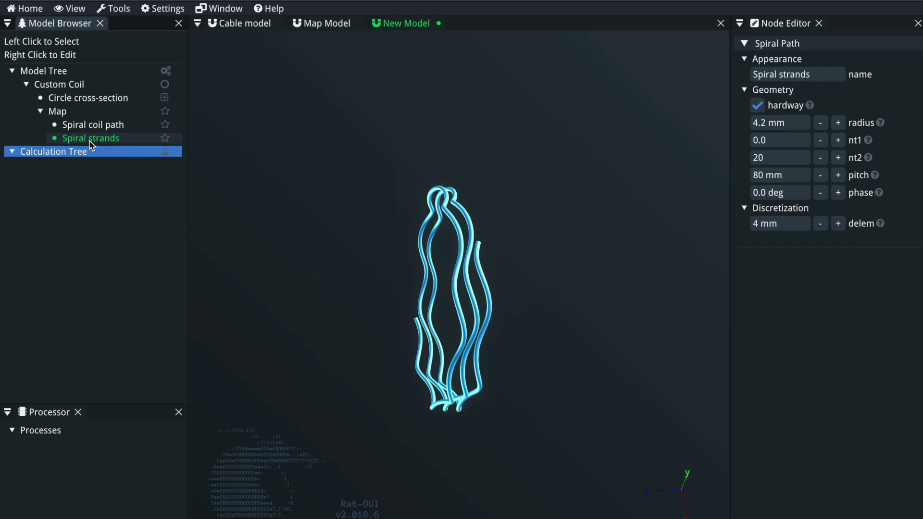
{"action": "right_click", "coordinate": [82, 114]}
{"action": "mouse_move", "coordinate": [106, 137]}
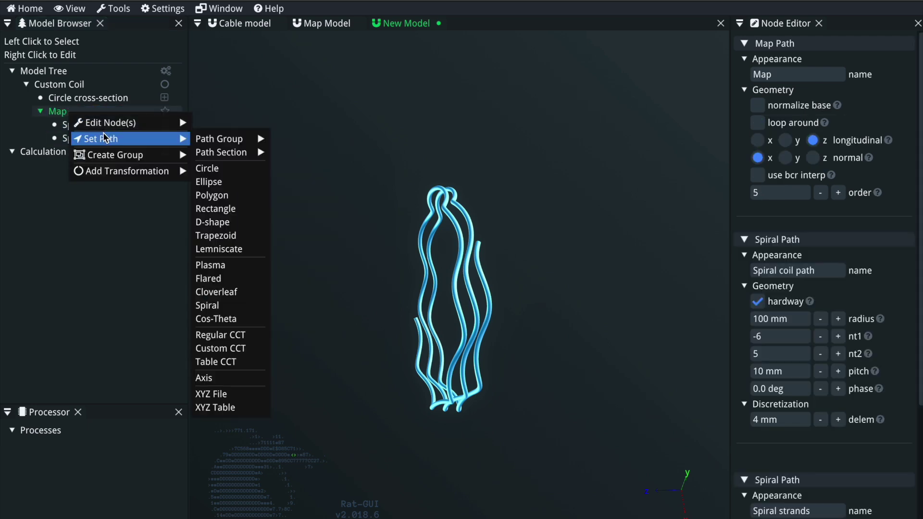
{"action": "left_click", "coordinate": [225, 310]}
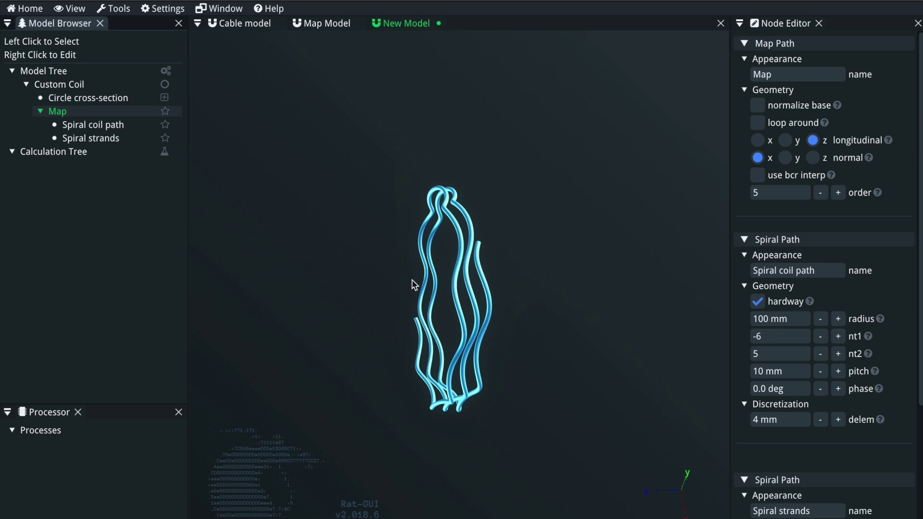
Wrap the Spiral strands path in a Path Group and turn off the group's auto align option.
{"action": "right_click", "coordinate": [106, 140]}
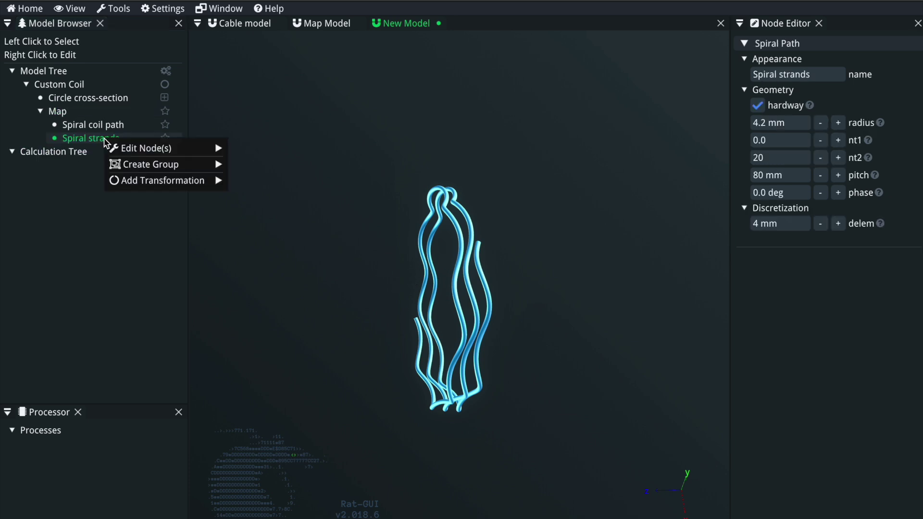
{"action": "mouse_move", "coordinate": [143, 164]}
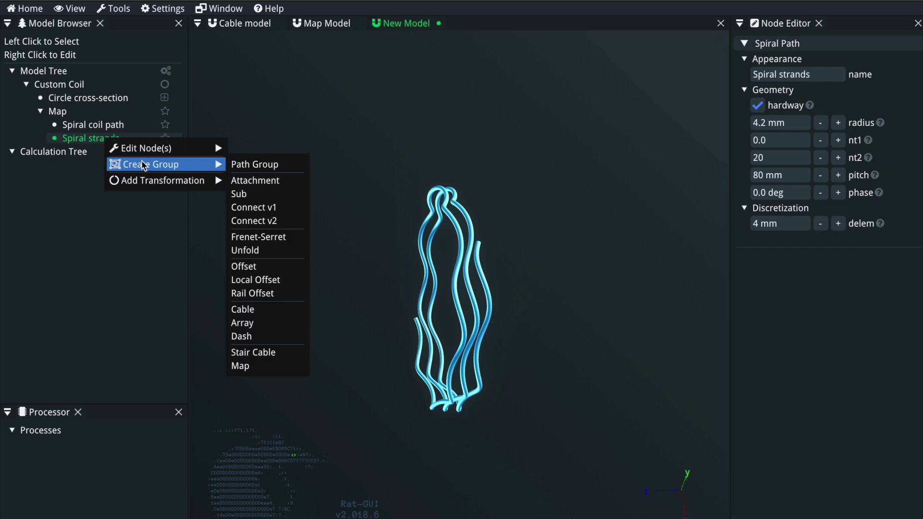
{"action": "left_click", "coordinate": [255, 165]}
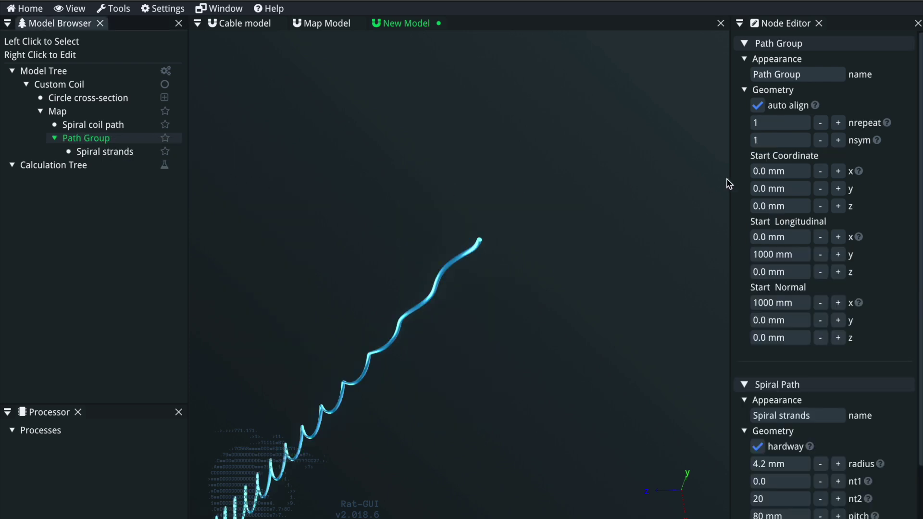
{"action": "left_click", "coordinate": [762, 108]}
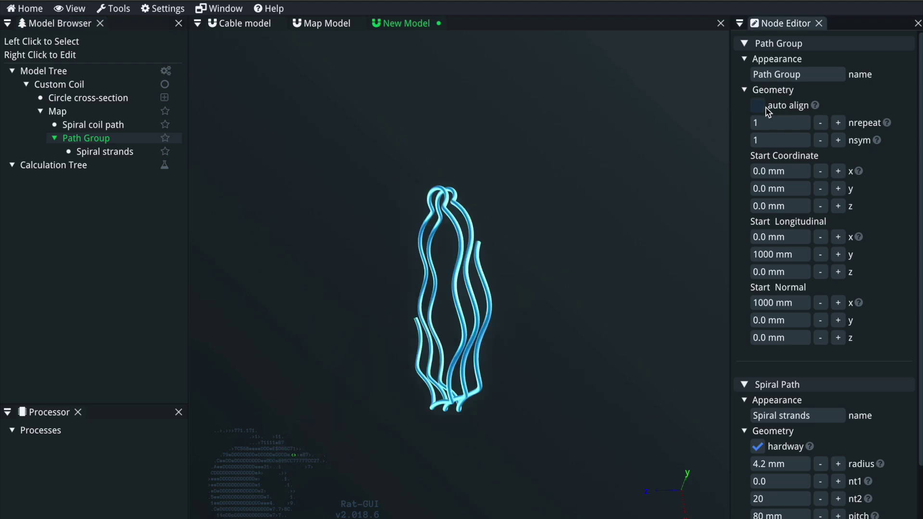
{"action": "left_click", "coordinate": [767, 110]}
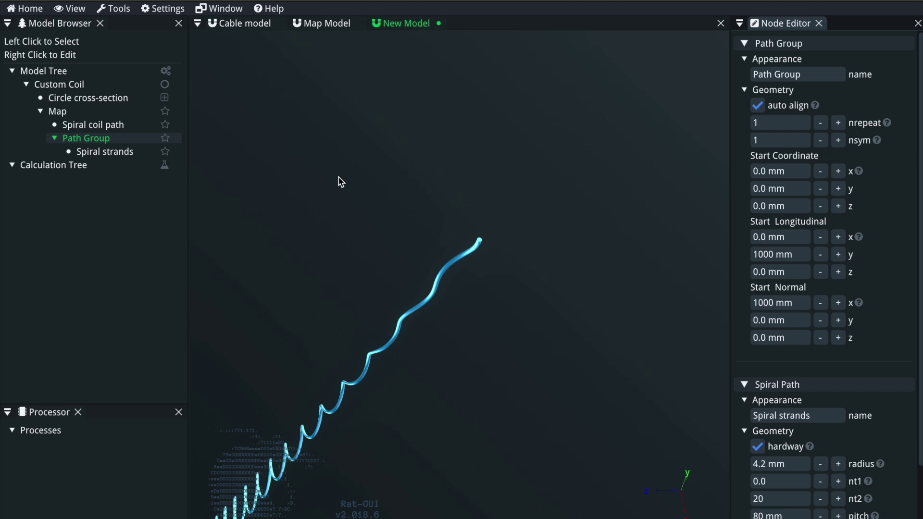
{"action": "left_click", "coordinate": [757, 106]}
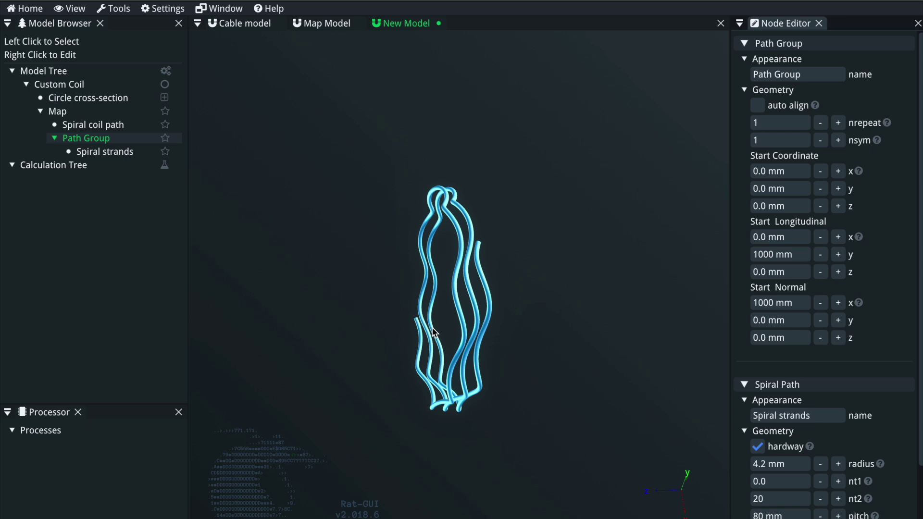
Rename the Spiral strands path inside the Path Group as "Spiral strand 1".
{"action": "left_click", "coordinate": [109, 140]}
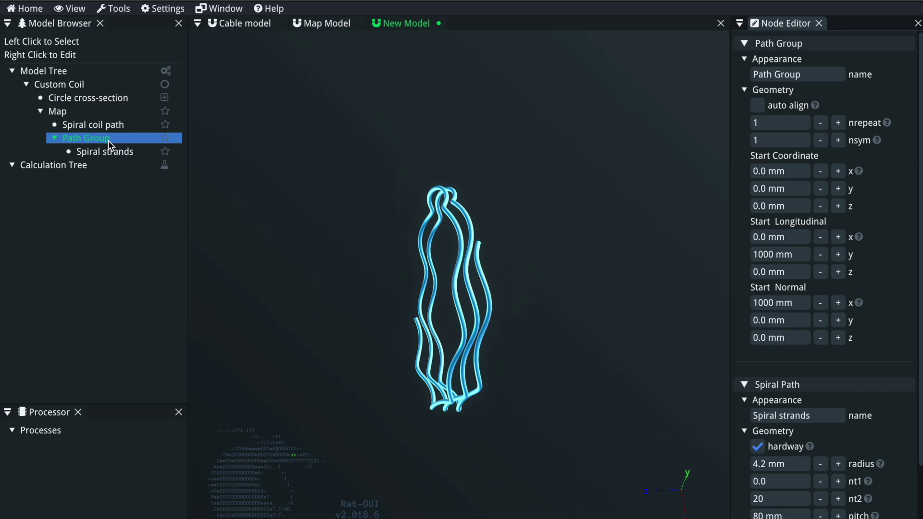
{"action": "left_click", "coordinate": [108, 152]}
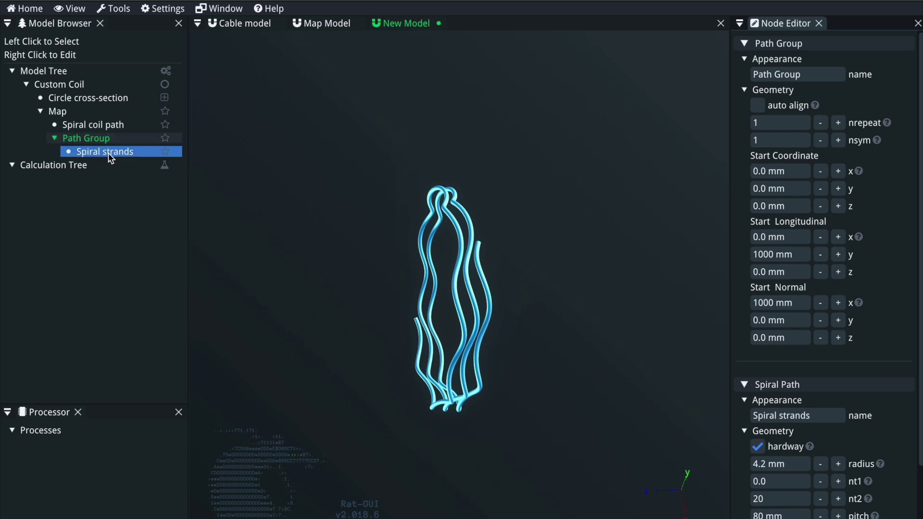
{"action": "left_click", "coordinate": [108, 138]}
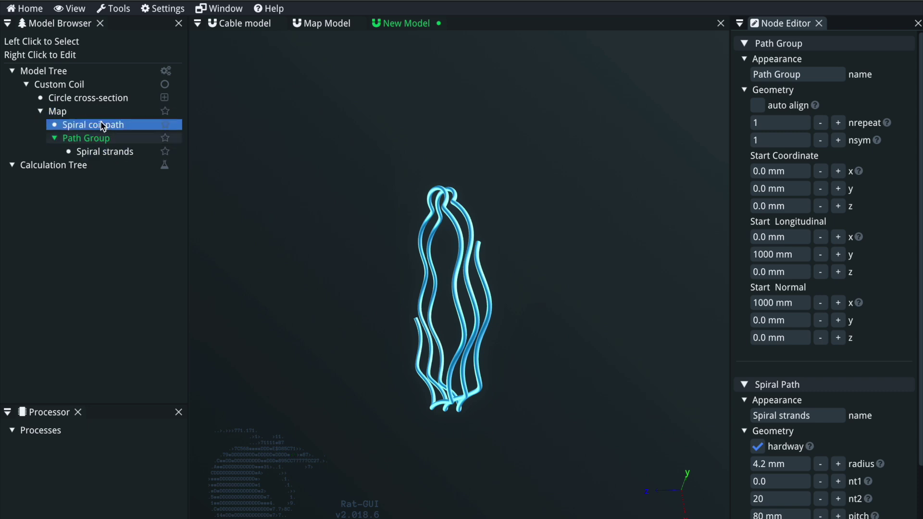
{"action": "left_click", "coordinate": [117, 152]}
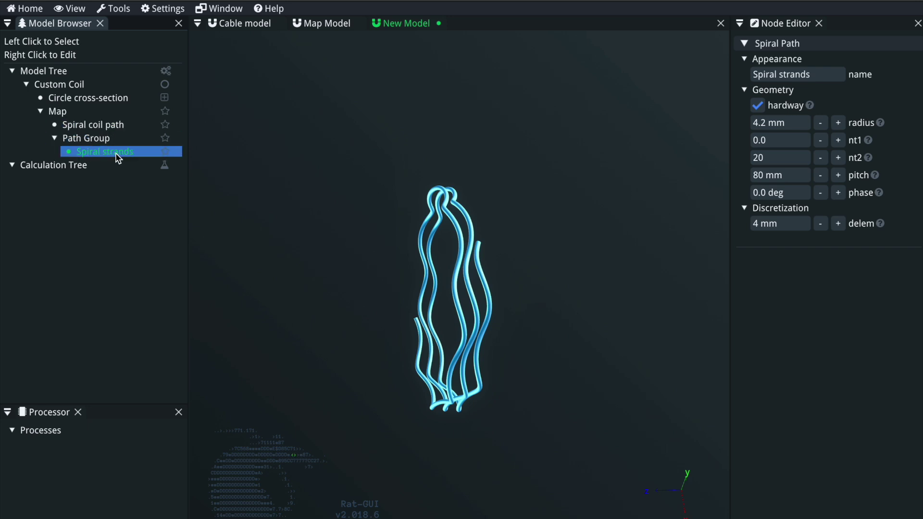
{"action": "left_click", "coordinate": [819, 75]}
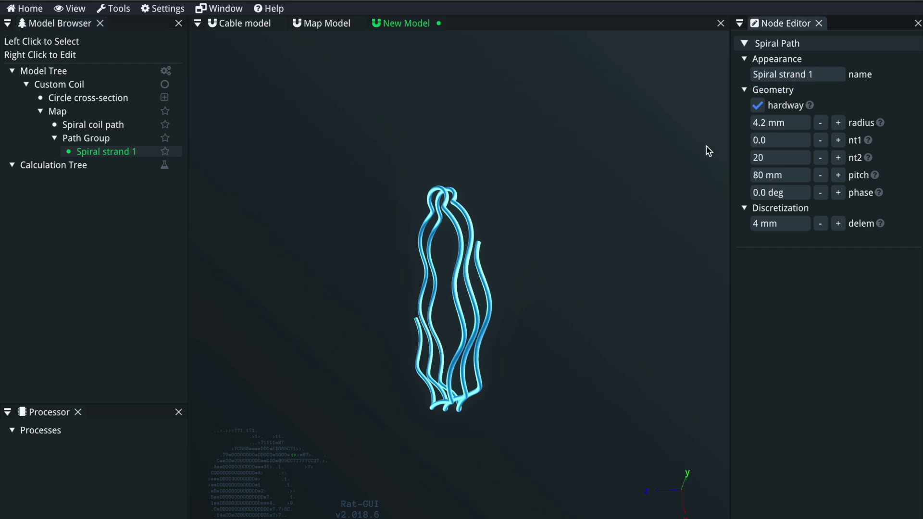
Duplicate Spiral strand 1 within the Path Group and name the copy "Spiral strand 2".
{"action": "left_click", "coordinate": [134, 158]}
{"action": "left_click_drag", "start_coordinate": [134, 157], "coordinate": [100, 142]}
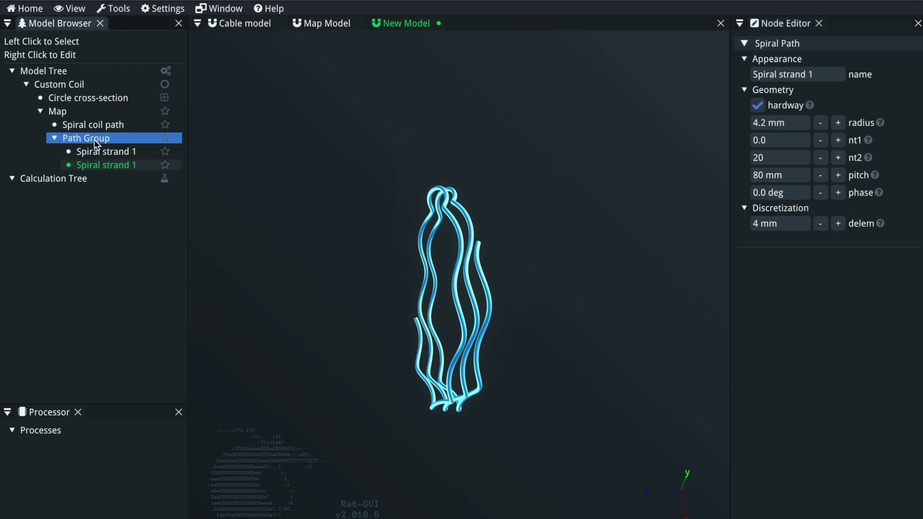
{"action": "left_click", "coordinate": [813, 73]}
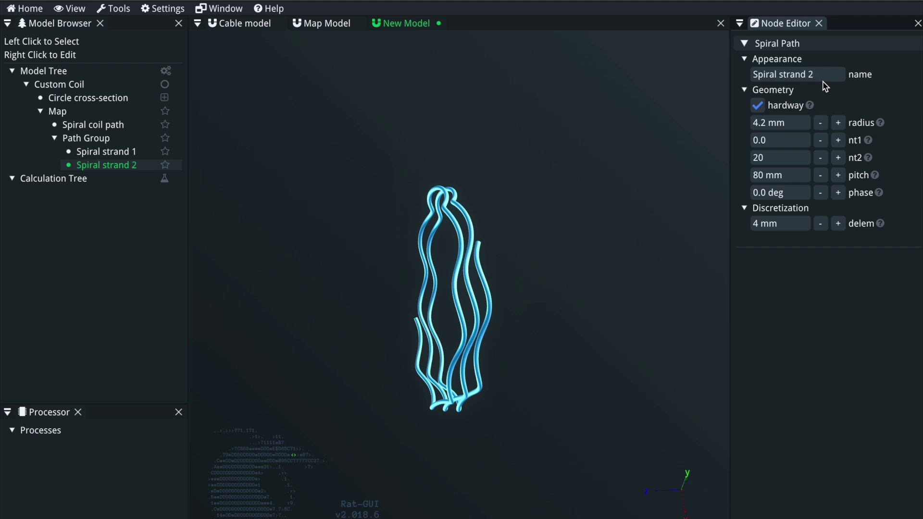
Set the phase of Spiral strand 2 to 60 deg to rotate it around the cable relative to strand 1.
{"action": "left_click_drag", "start_coordinate": [464, 297], "coordinate": [414, 257]}
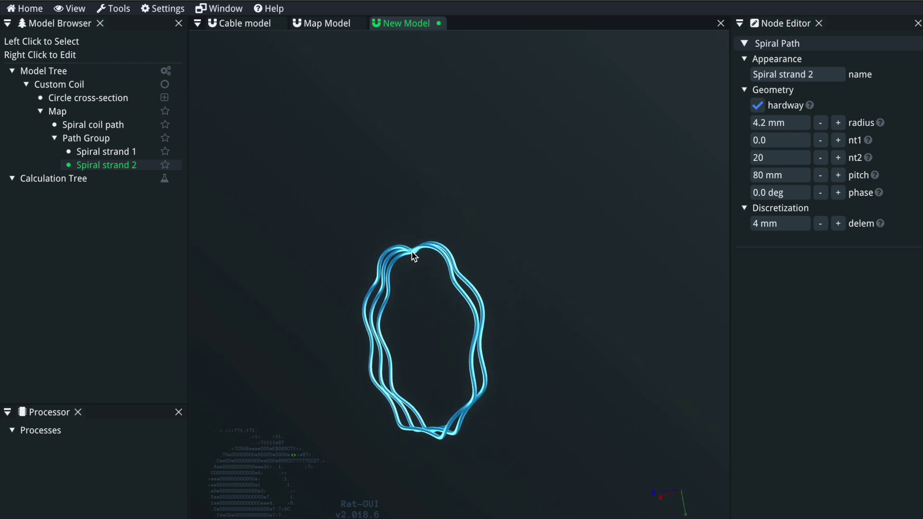
{"action": "double_click", "coordinate": [412, 254]}
{"action": "scroll", "coordinate": [420, 251], "scroll_direction": "up", "scroll_amount": 10}
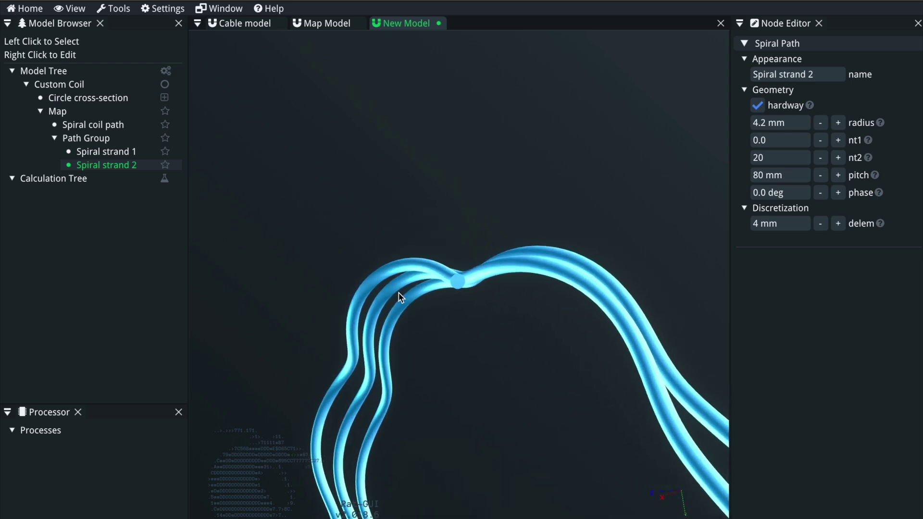
{"action": "mouse_move", "coordinate": [881, 196]}
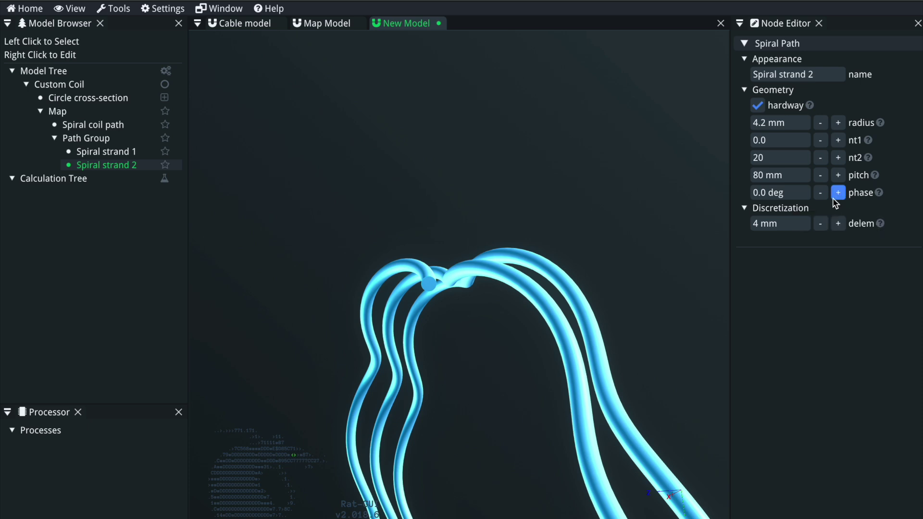
{"action": "left_click", "coordinate": [799, 193]}
{"action": "type", "text": "60"}
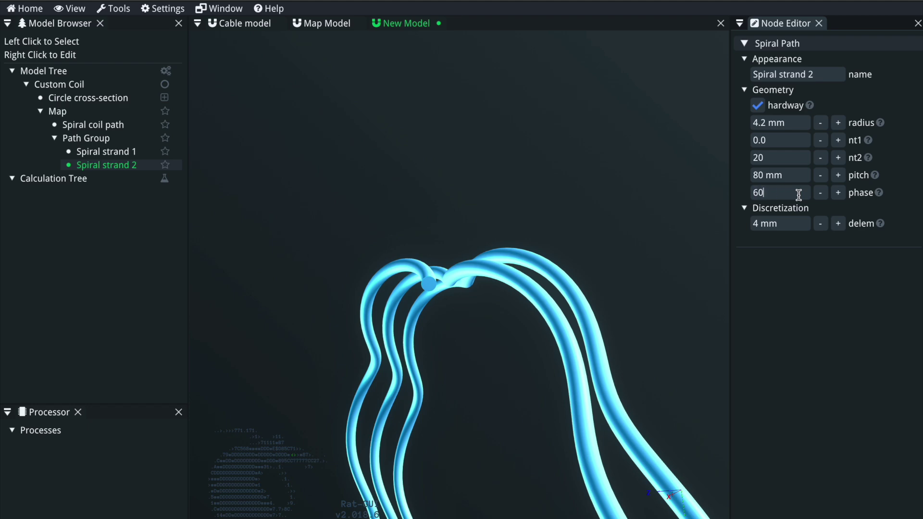
{"action": "key", "text": "Return"}
{"action": "left_click_drag", "start_coordinate": [509, 275], "coordinate": [426, 279]}
Set the pitch of the Spiral coil path to 20 mm to space the coil turns further apart.
{"action": "left_click", "coordinate": [120, 126]}
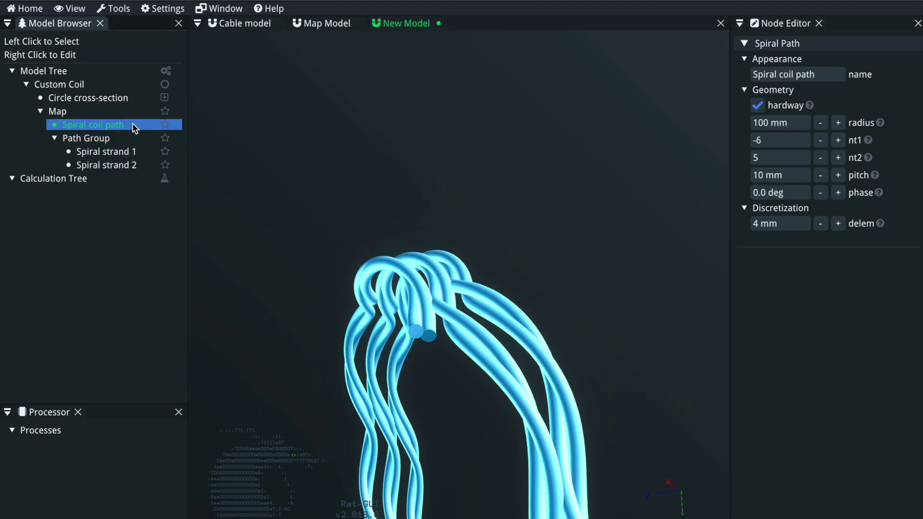
{"action": "left_click", "coordinate": [803, 175]}
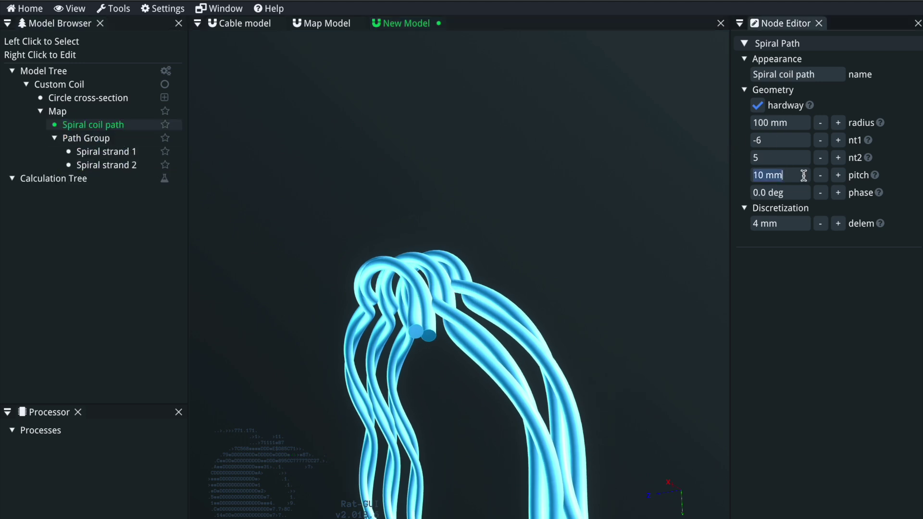
{"action": "type", "text": "20"}
{"action": "key", "text": "Return"}
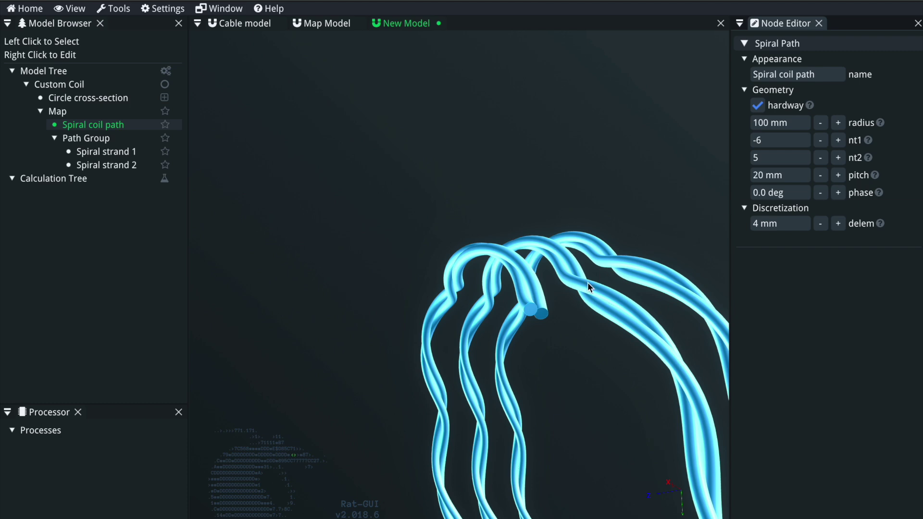
Examine how the two strand ends sit against each other up close and review the settings of Spiral strand 2.
{"action": "scroll", "coordinate": [587, 282], "scroll_direction": "down", "scroll_amount": 5}
{"action": "left_click_drag", "start_coordinate": [582, 350], "coordinate": [521, 247]}
{"action": "scroll", "coordinate": [505, 291], "scroll_direction": "down", "scroll_amount": 5}
{"action": "scroll", "coordinate": [500, 292], "scroll_direction": "up", "scroll_amount": 8}
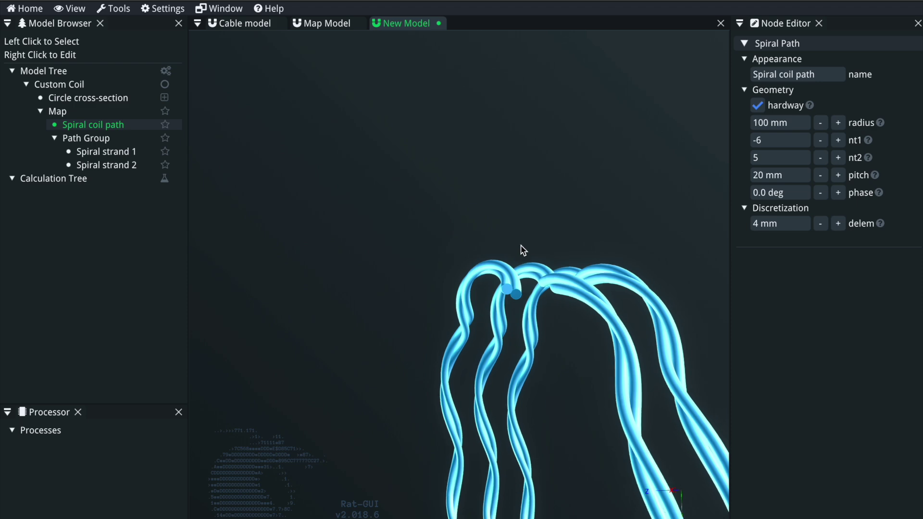
{"action": "left_click", "coordinate": [512, 295]}
{"action": "scroll", "coordinate": [512, 293], "scroll_direction": "up", "scroll_amount": 8}
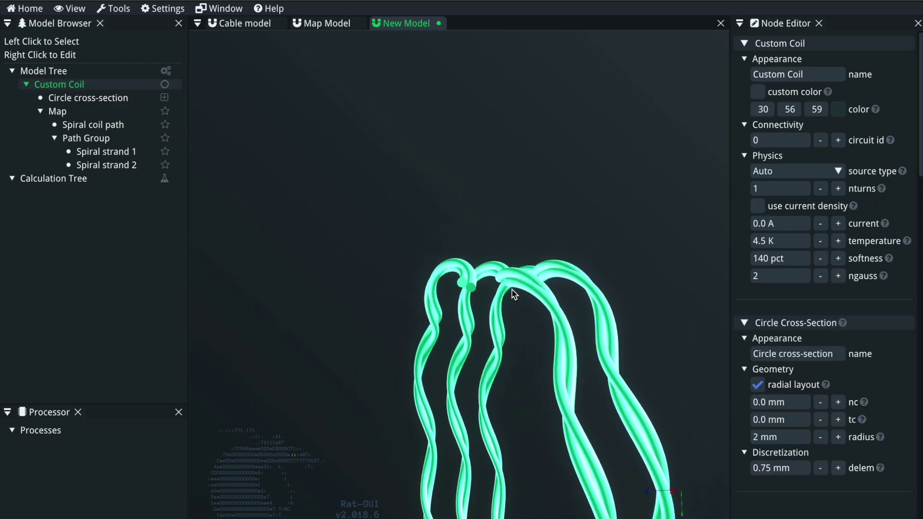
{"action": "left_click_drag", "start_coordinate": [465, 275], "coordinate": [501, 292]}
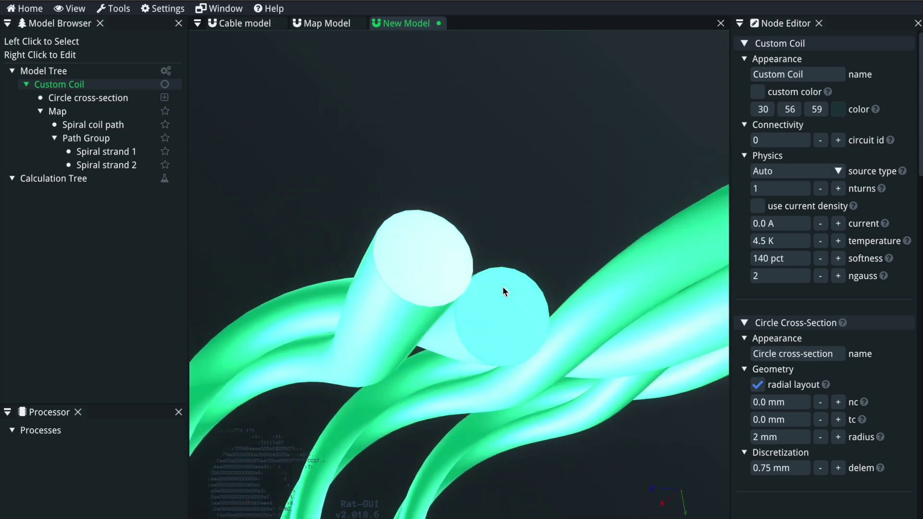
{"action": "left_click", "coordinate": [109, 165]}
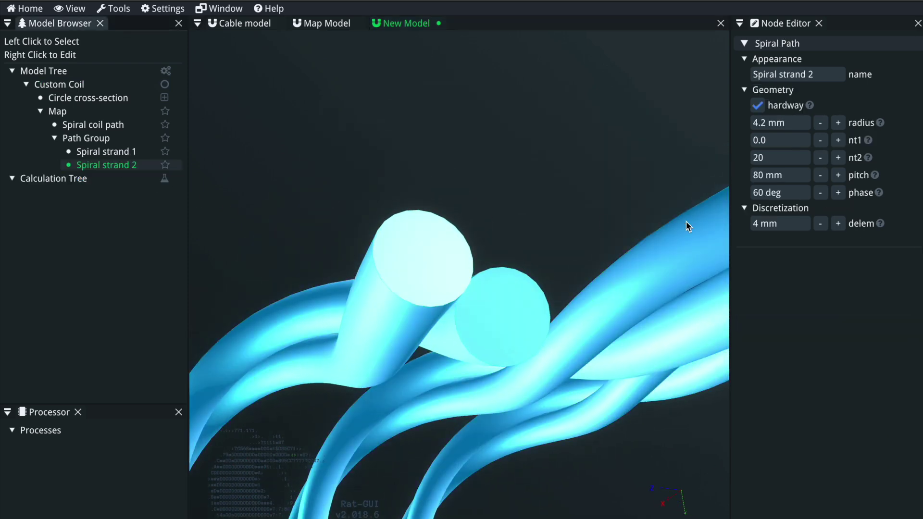
{"action": "left_click_drag", "start_coordinate": [540, 230], "coordinate": [217, 160]}
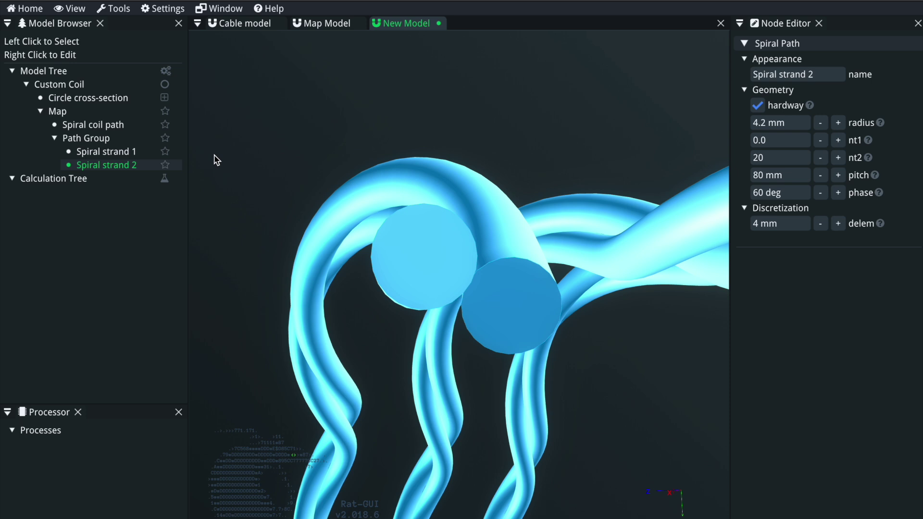
Duplicate Spiral strand 2 within the Path Group to add four more copies.
{"action": "left_click", "coordinate": [125, 168]}
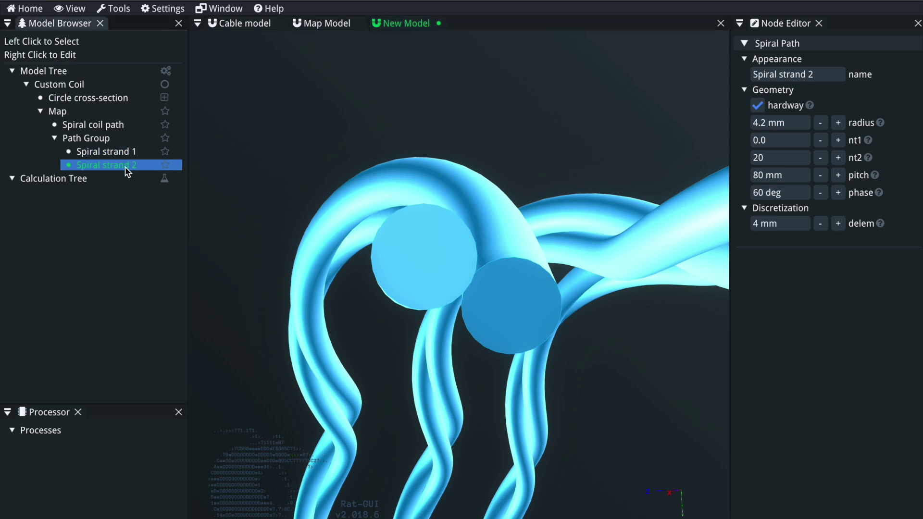
{"action": "left_click_drag", "start_coordinate": [127, 171], "coordinate": [111, 138]}
{"action": "key", "text": "ctrl+v"}
{"action": "key", "text": "ctrl+v"}
{"action": "key", "text": "ctrl+v"}
Rename the first new copy "Spiral strand 3" and set its phase to 120 deg.
{"action": "left_click", "coordinate": [119, 179]}
{"action": "left_click", "coordinate": [828, 74]}
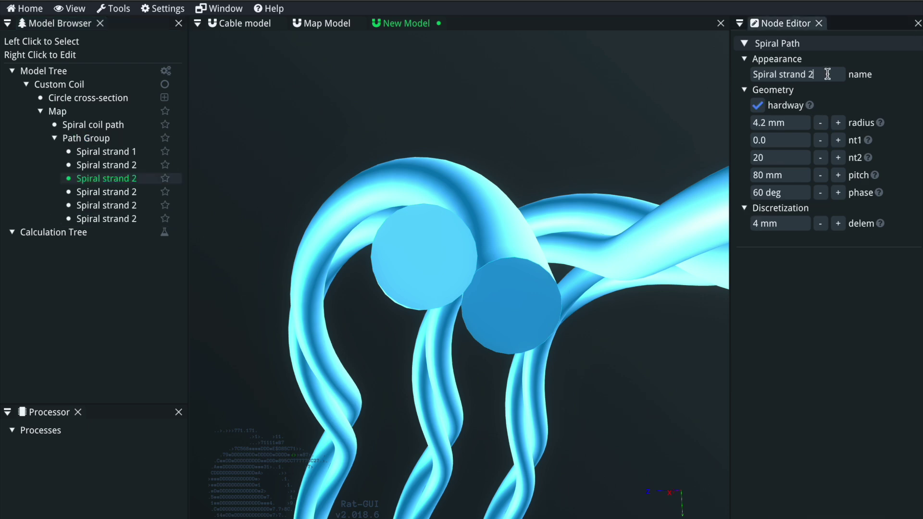
{"action": "double_click", "coordinate": [793, 193]}
{"action": "type", "text": "120"}
{"action": "key", "text": "Return"}
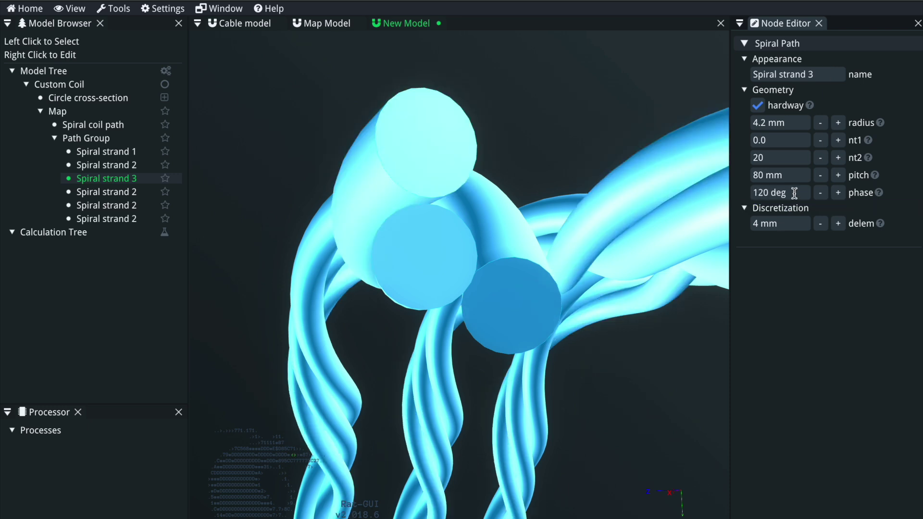
Rename the copy below Spiral strand 3 "Spiral strand 4" and set its phase to 180 deg.
{"action": "left_click", "coordinate": [180, 192]}
{"action": "left_click", "coordinate": [832, 73]}
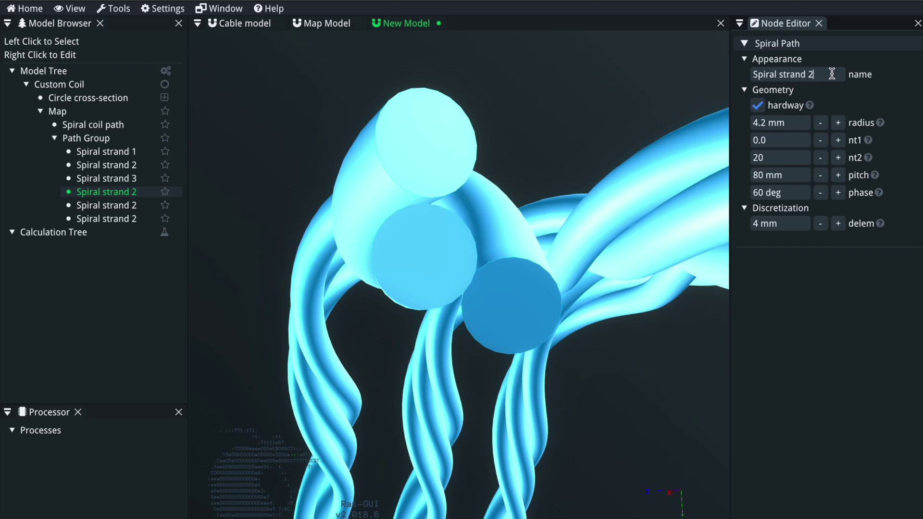
{"action": "double_click", "coordinate": [796, 192]}
{"action": "type", "text": "180"}
{"action": "key", "text": "Return"}
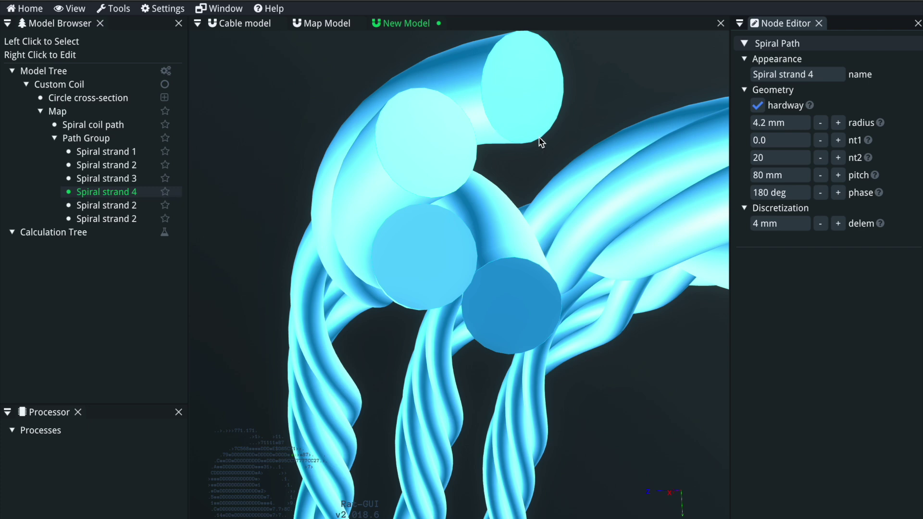
Rename the copy below Spiral strand 4 "Spiral strand 5" and set its phase to 240 deg.
{"action": "left_click", "coordinate": [116, 207]}
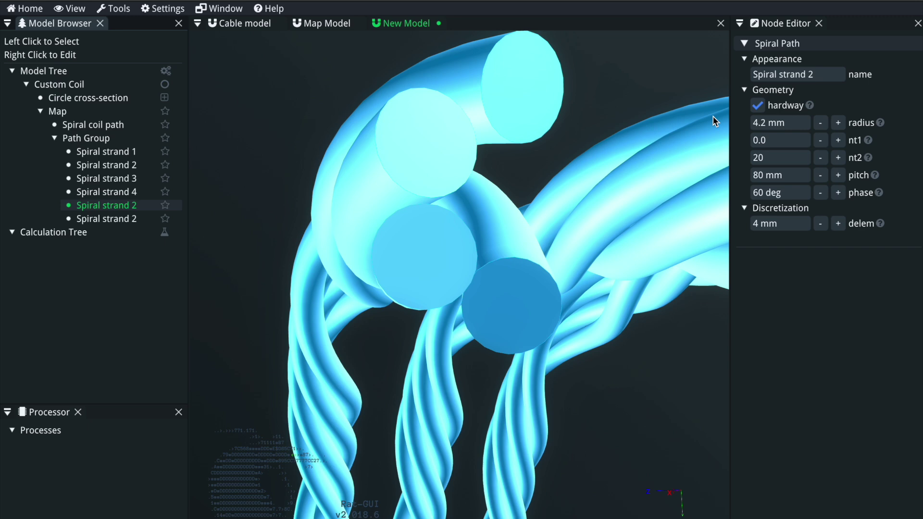
{"action": "left_click", "coordinate": [839, 75]}
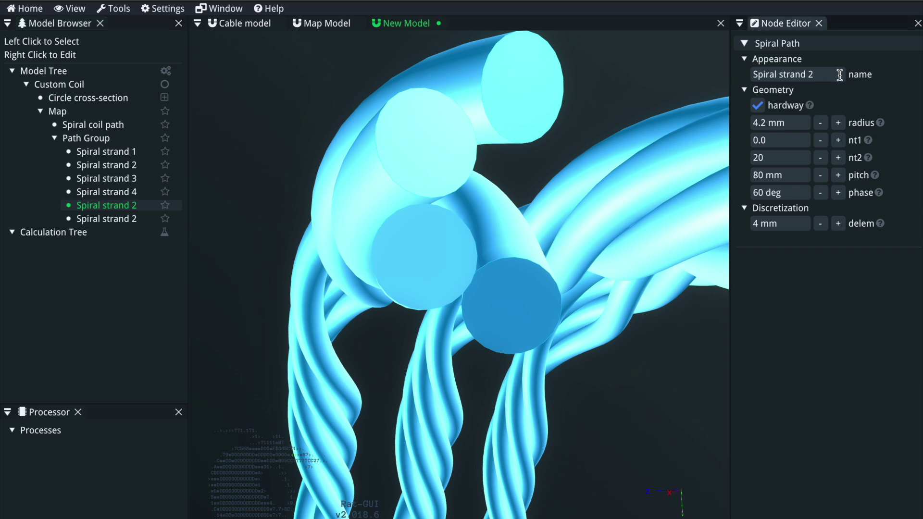
{"action": "left_click", "coordinate": [795, 193]}
{"action": "type", "text": "240"}
{"action": "key", "text": "Return"}
Rename the last copy in the Path Group "Spiral strand 6" and set its phase to 300 deg.
{"action": "left_click_drag", "start_coordinate": [374, 171], "coordinate": [308, 147]}
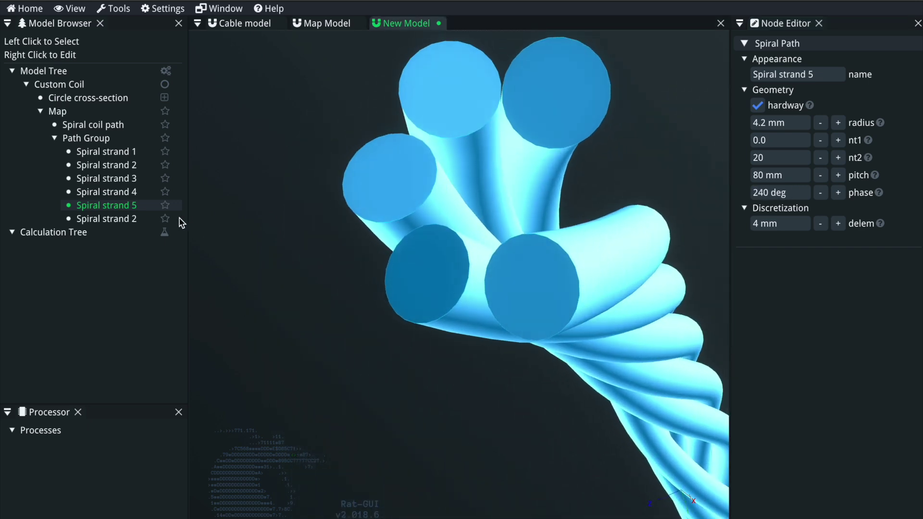
{"action": "left_click", "coordinate": [128, 218]}
{"action": "left_click", "coordinate": [818, 75]}
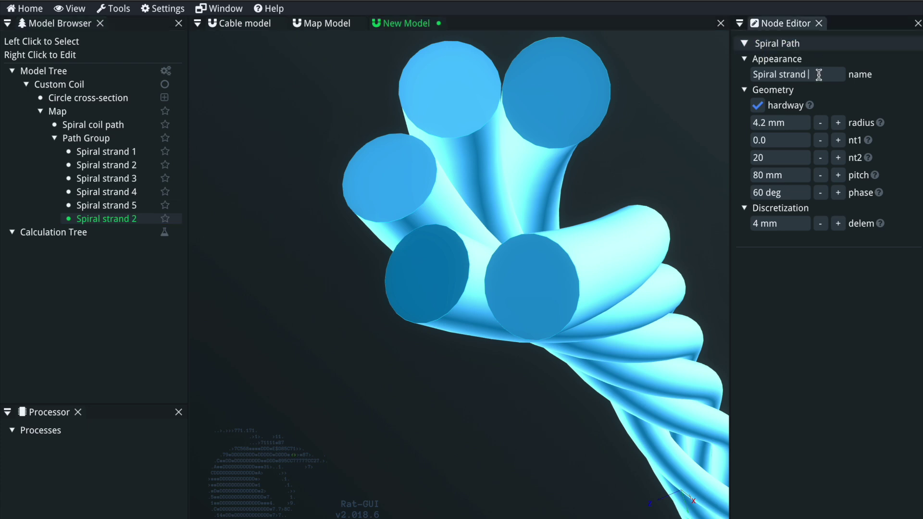
{"action": "left_click", "coordinate": [801, 193]}
{"action": "type", "text": "300"}
{"action": "key", "text": "Return"}
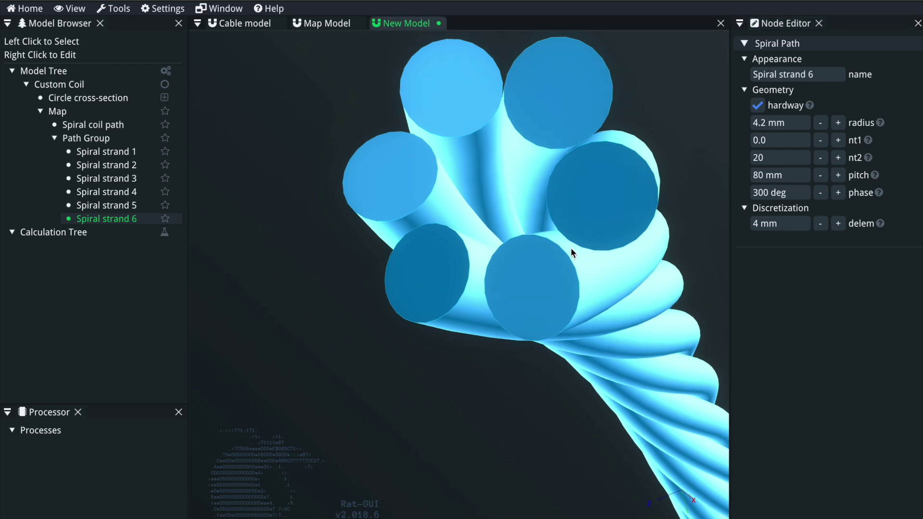
Inspect the ring of six strand ends and try a radius of 4.1 mm on Spiral strand 6.
{"action": "left_click_drag", "start_coordinate": [570, 246], "coordinate": [595, 285]}
{"action": "scroll", "coordinate": [575, 246], "scroll_direction": "down", "scroll_amount": 8}
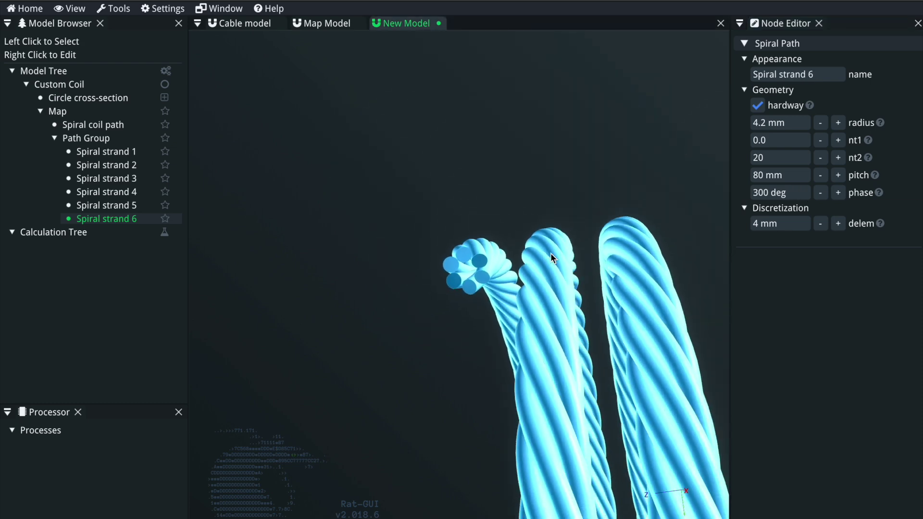
{"action": "mouse_move", "coordinate": [491, 298]}
{"action": "left_mouse_down"}
{"action": "mouse_move", "coordinate": [624, 315]}
{"action": "mouse_move", "coordinate": [490, 314]}
{"action": "left_mouse_up"}
{"action": "left_click_drag", "start_coordinate": [456, 258], "coordinate": [473, 269]}
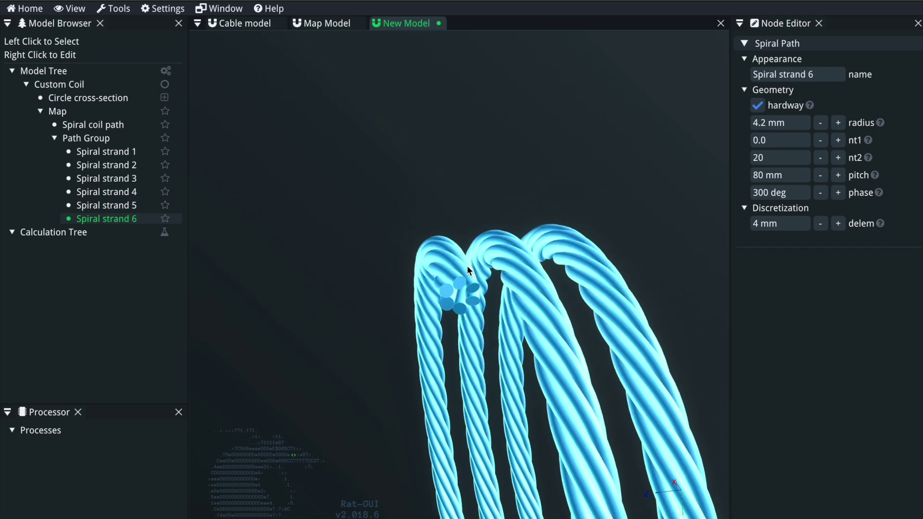
{"action": "scroll", "coordinate": [466, 264], "scroll_direction": "up", "scroll_amount": 8}
{"action": "left_click_drag", "start_coordinate": [446, 243], "coordinate": [729, 150]}
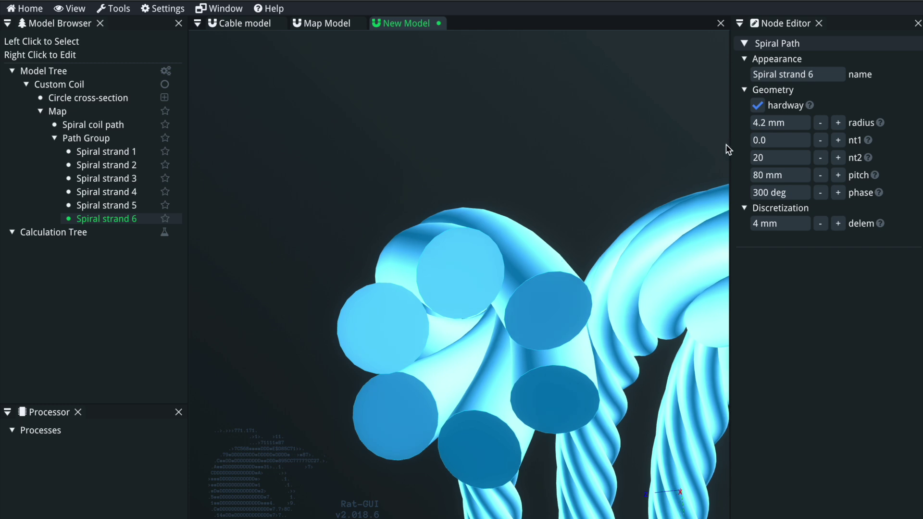
{"action": "left_click", "coordinate": [809, 122]}
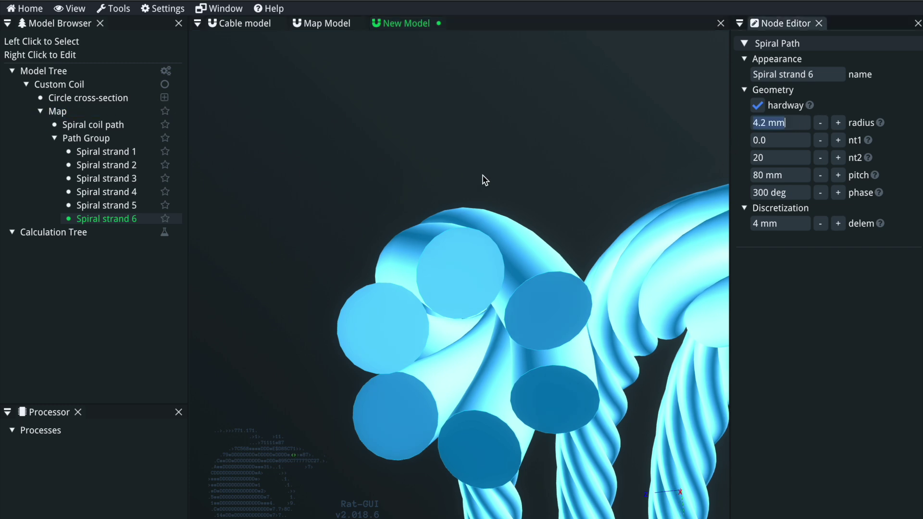
{"action": "type", "text": "4.1"}
{"action": "key", "text": "Return"}
{"action": "left_click_drag", "start_coordinate": [495, 304], "coordinate": [495, 264]}
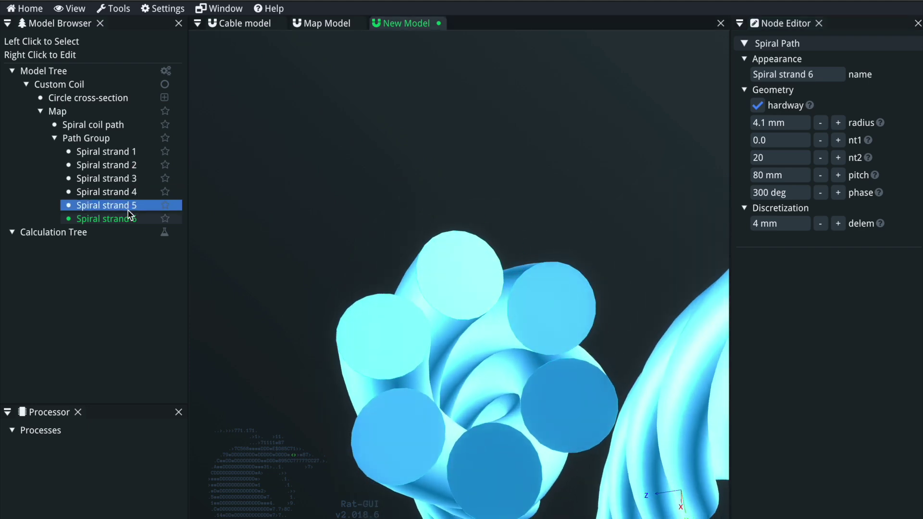
{"action": "left_click_drag", "start_coordinate": [384, 316], "coordinate": [390, 340]}
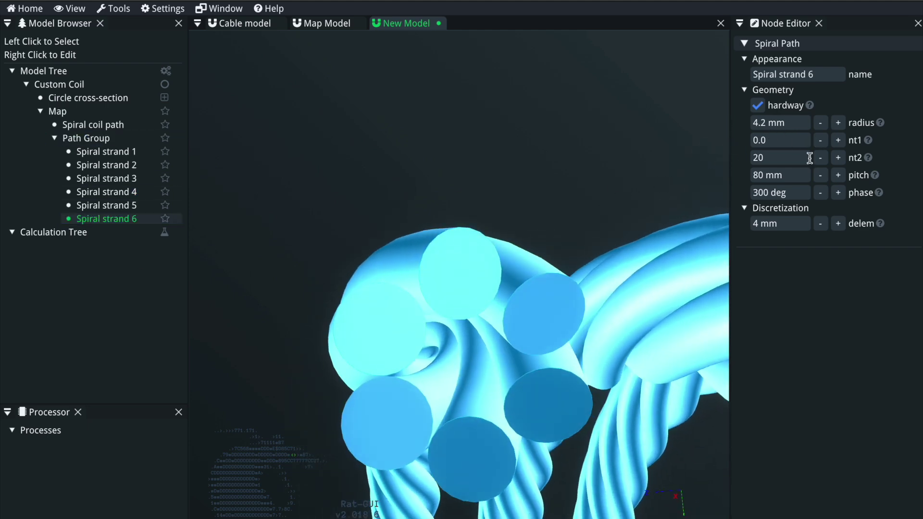
Set the radius of Spiral strand 6 to 4 mm.
{"action": "left_click_drag", "start_coordinate": [269, 237], "coordinate": [491, 254]}
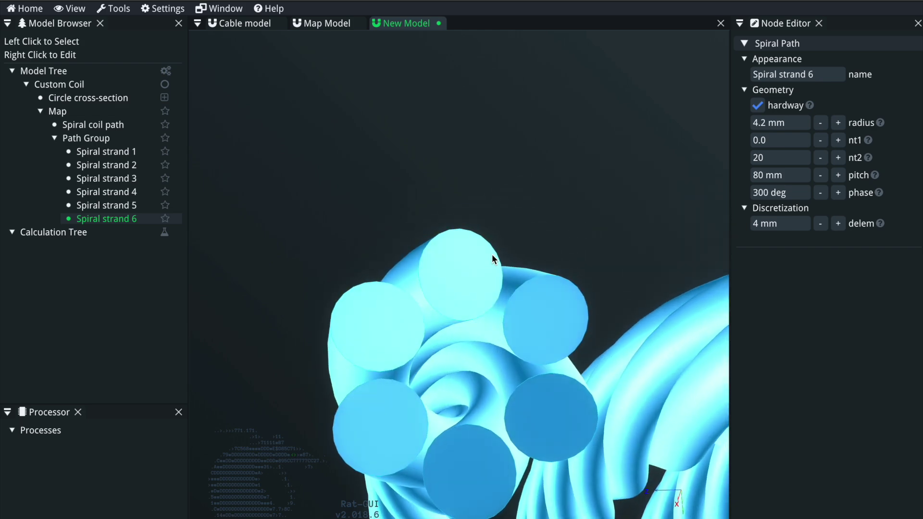
{"action": "left_click", "coordinate": [797, 123]}
{"action": "type", "text": "4"}
{"action": "key", "text": "Return"}
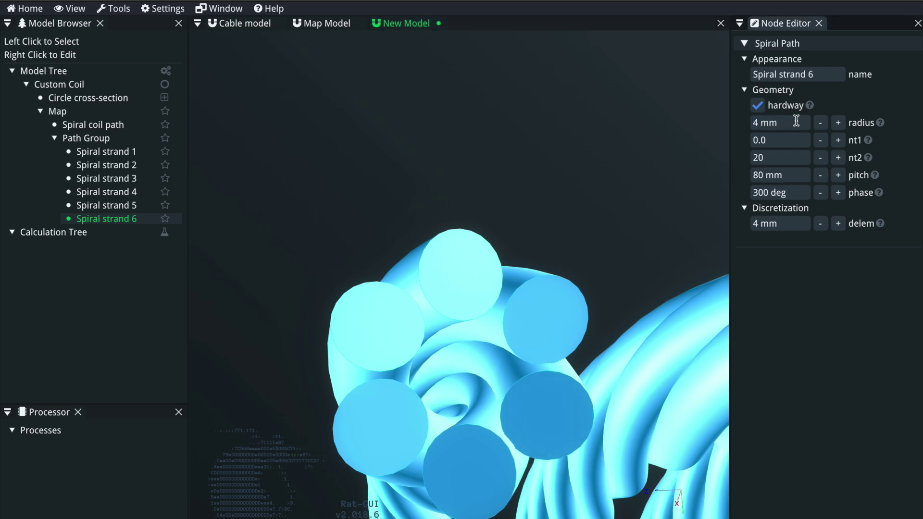
Set the radius of Spiral strand 1 to 4 mm.
{"action": "key", "text": "Down"}
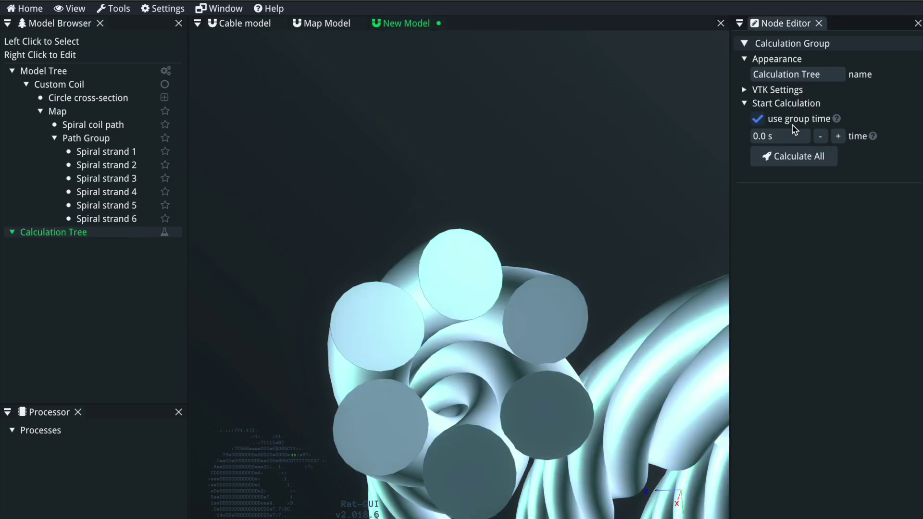
{"action": "key", "text": "Up"}
{"action": "key", "text": "Up"}
{"action": "key", "text": "Up"}
{"action": "key", "text": "Up"}
{"action": "key", "text": "Up"}
{"action": "key", "text": "Up"}
{"action": "left_click", "coordinate": [791, 122]}
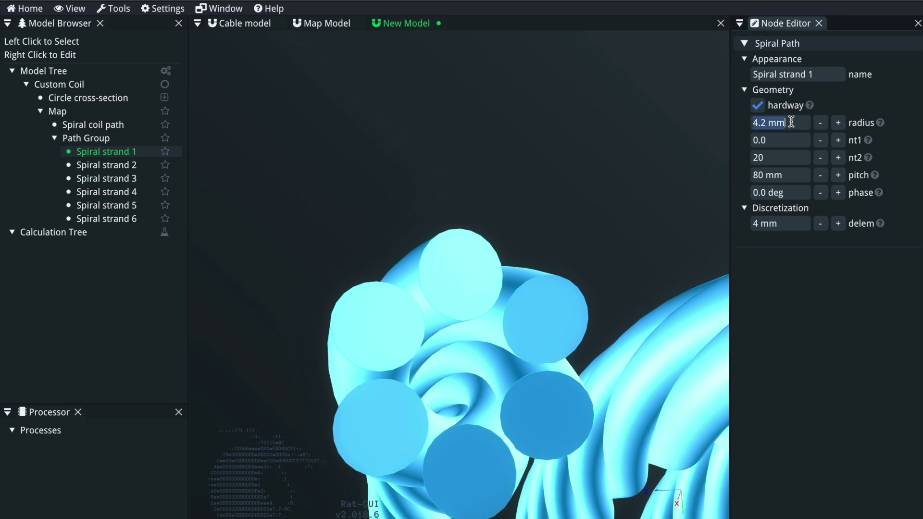
{"action": "type", "text": "4"}
{"action": "key", "text": "Return"}
Set the radius of Spiral strand 2 and Spiral strand 3 to 4 mm each.
{"action": "key", "text": "Down"}
{"action": "left_click", "coordinate": [790, 122]}
{"action": "type", "text": "4"}
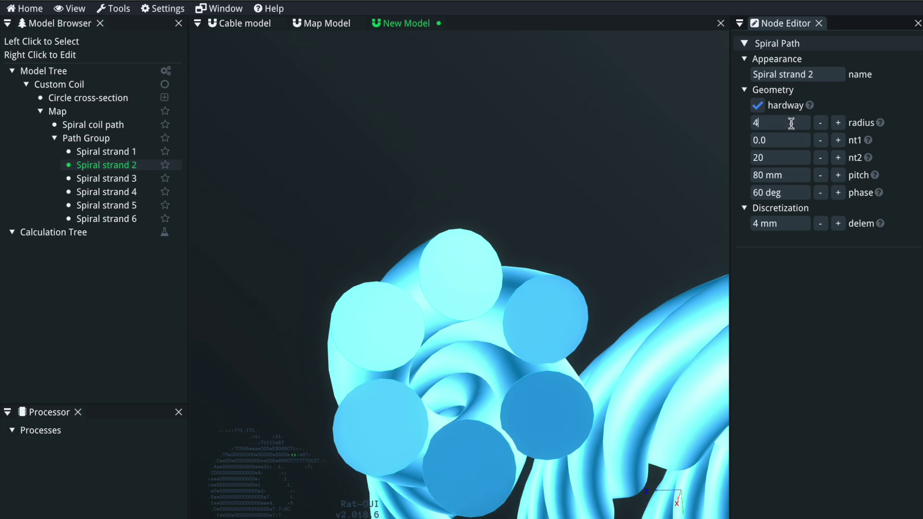
{"action": "key", "text": "Return"}
{"action": "key", "text": "Down"}
{"action": "left_click", "coordinate": [791, 122]}
{"action": "type", "text": "4"}
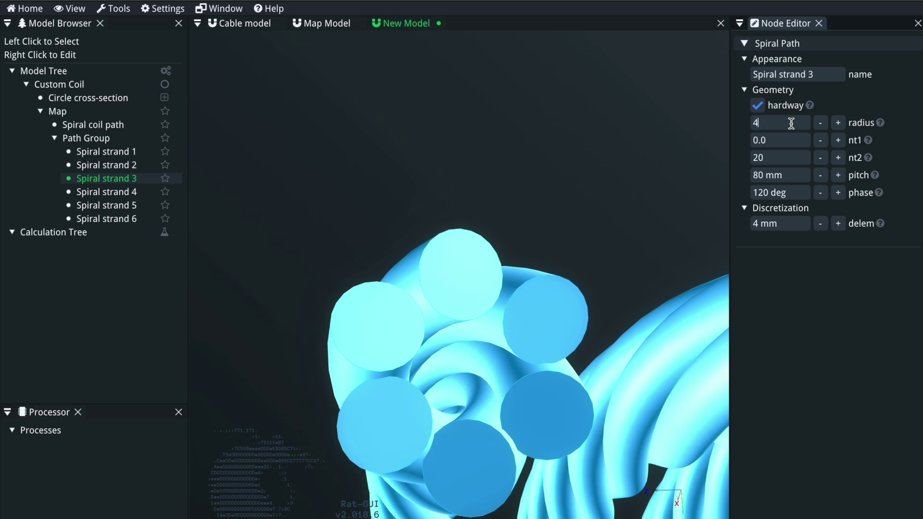
{"action": "key", "text": "Return"}
Set the radius of Spiral strand 4 and Spiral strand 5 to 4 mm each.
{"action": "key", "text": "Down"}
{"action": "left_click", "coordinate": [790, 123]}
{"action": "type", "text": "4"}
{"action": "key", "text": "Return"}
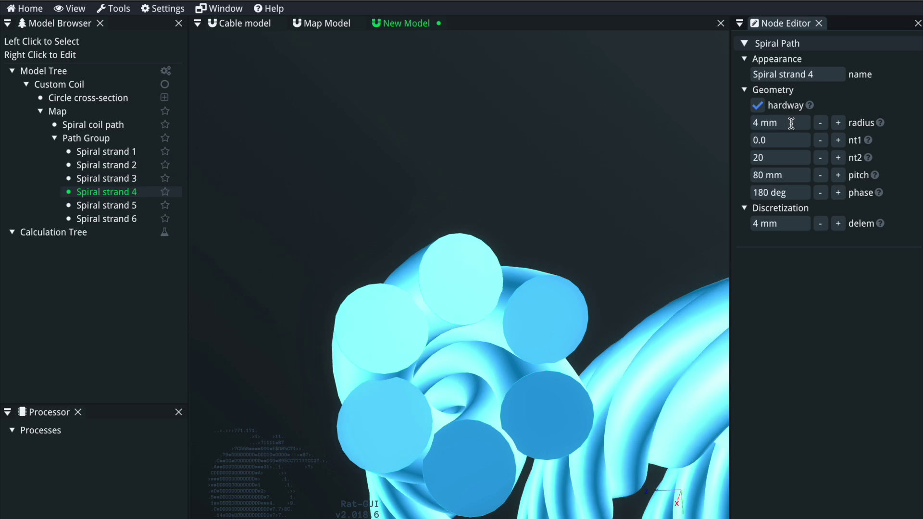
{"action": "key", "text": "Down"}
{"action": "left_click", "coordinate": [790, 122]}
{"action": "type", "text": "4"}
{"action": "key", "text": "Return"}
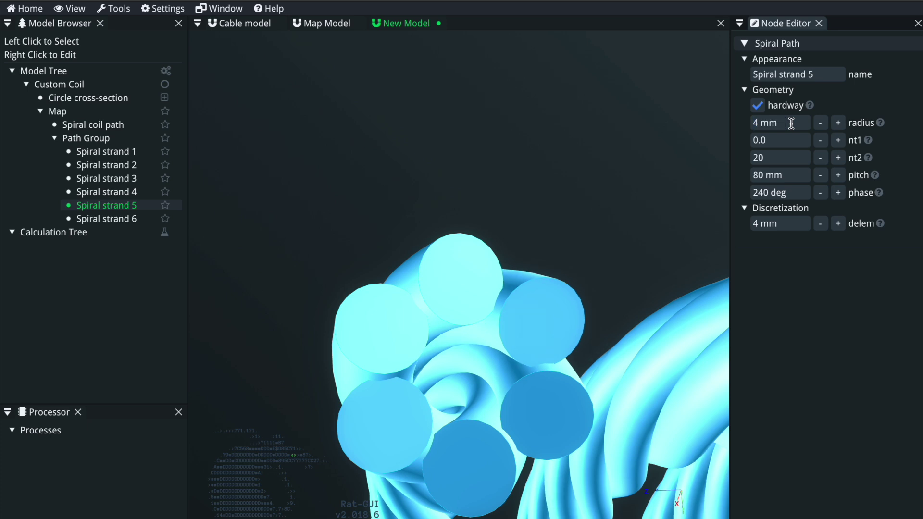
Examine how the strand ends touch from several angles and compare the Circle cross-section radius with the radius of Spiral strand 1.
{"action": "left_click_drag", "start_coordinate": [443, 472], "coordinate": [447, 268]}
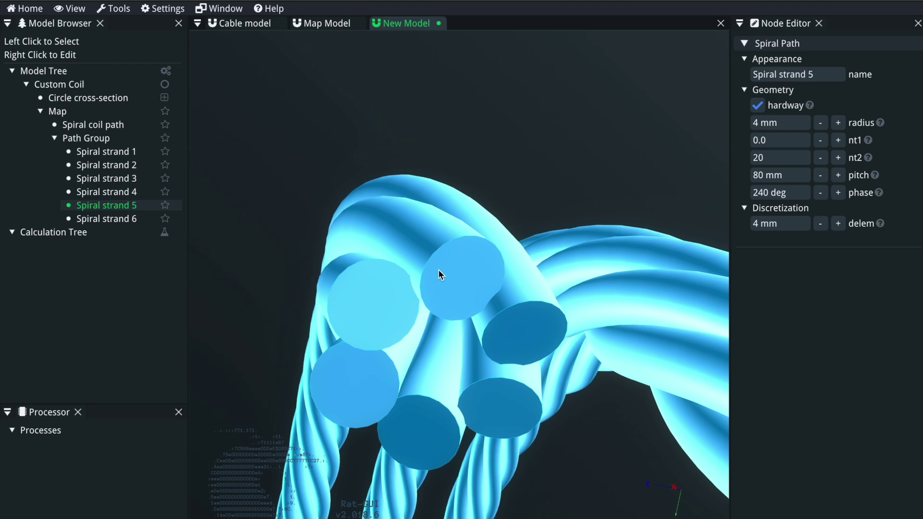
{"action": "left_click_drag", "start_coordinate": [438, 270], "coordinate": [503, 137]}
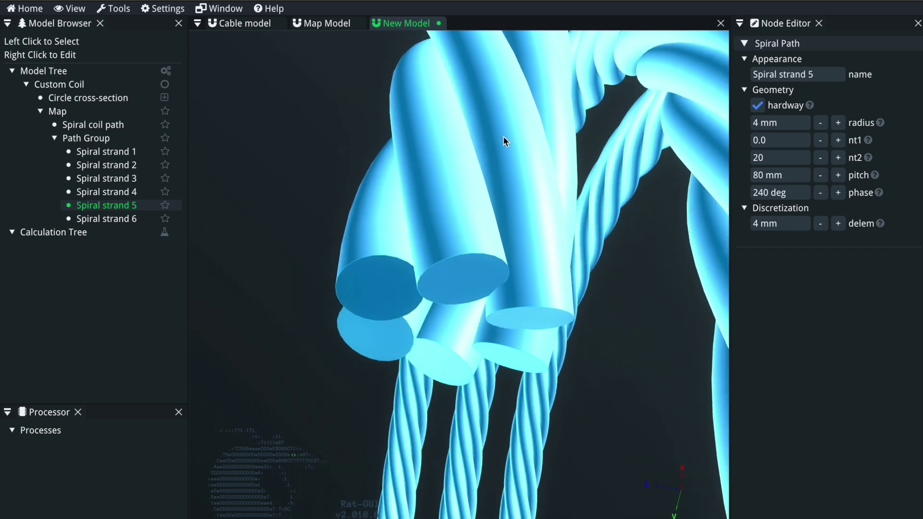
{"action": "left_click_drag", "start_coordinate": [380, 192], "coordinate": [456, 263]}
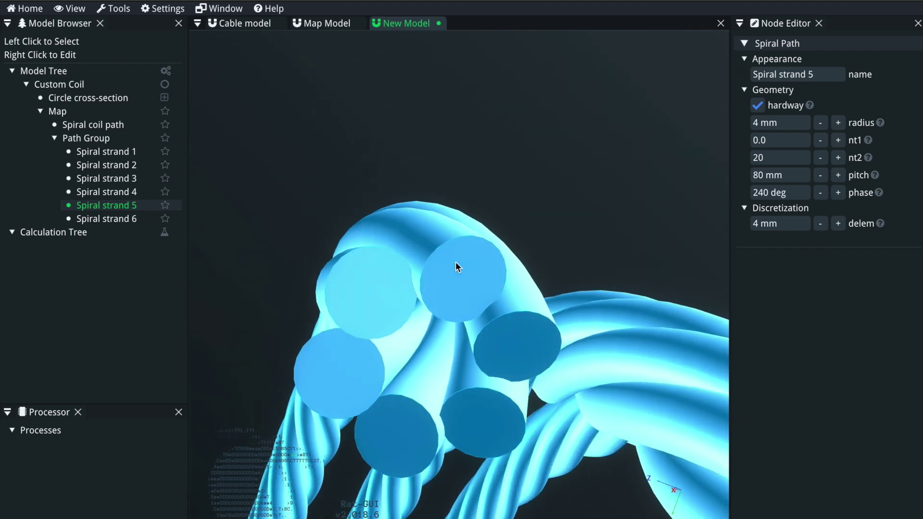
{"action": "left_click_drag", "start_coordinate": [406, 302], "coordinate": [341, 301]}
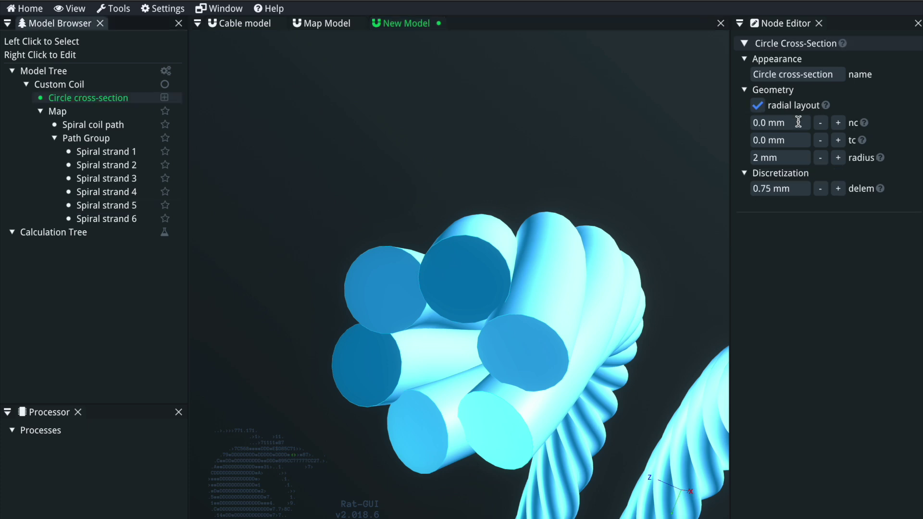
{"action": "left_click", "coordinate": [789, 159]}
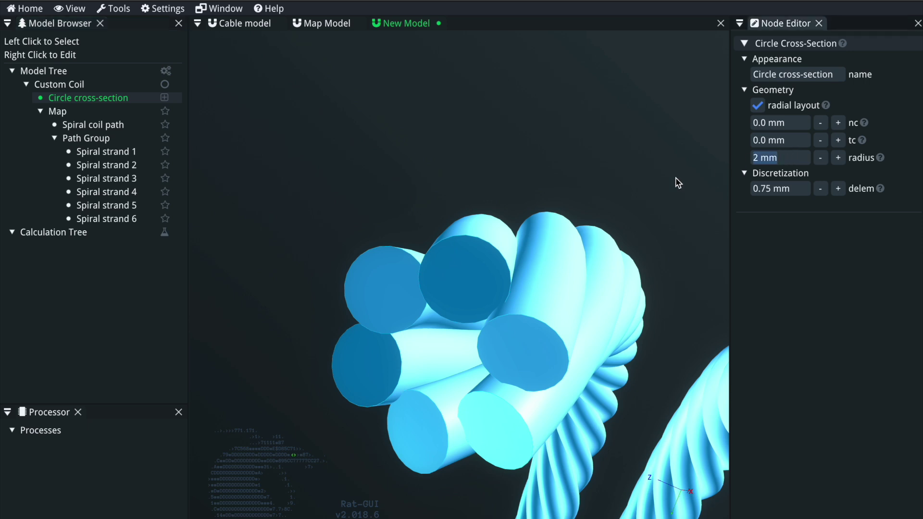
{"action": "left_click", "coordinate": [103, 152]}
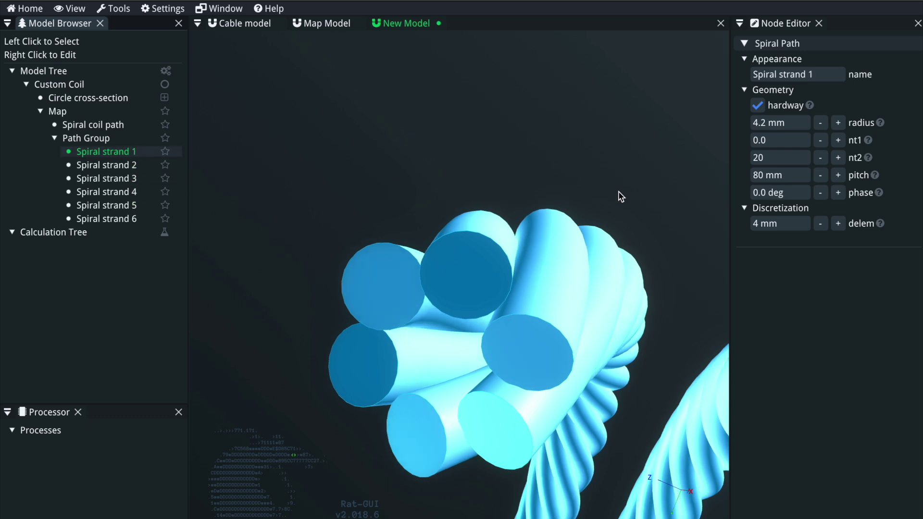
{"action": "left_click_drag", "start_coordinate": [611, 230], "coordinate": [599, 131]}
{"action": "left_click_drag", "start_coordinate": [546, 312], "coordinate": [422, 356]}
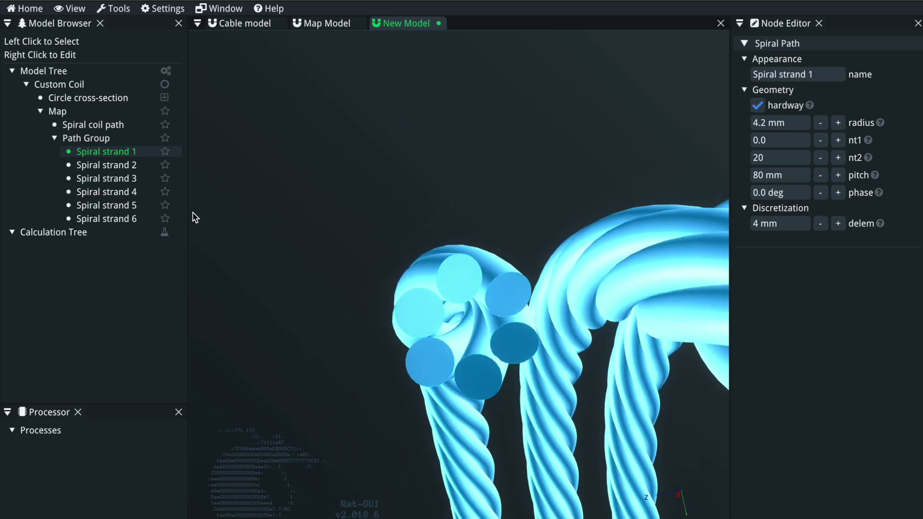
Add a Straight section to the Path Group and check where it lies relative to the coil.
{"action": "right_click", "coordinate": [89, 135]}
{"action": "mouse_move", "coordinate": [145, 159]}
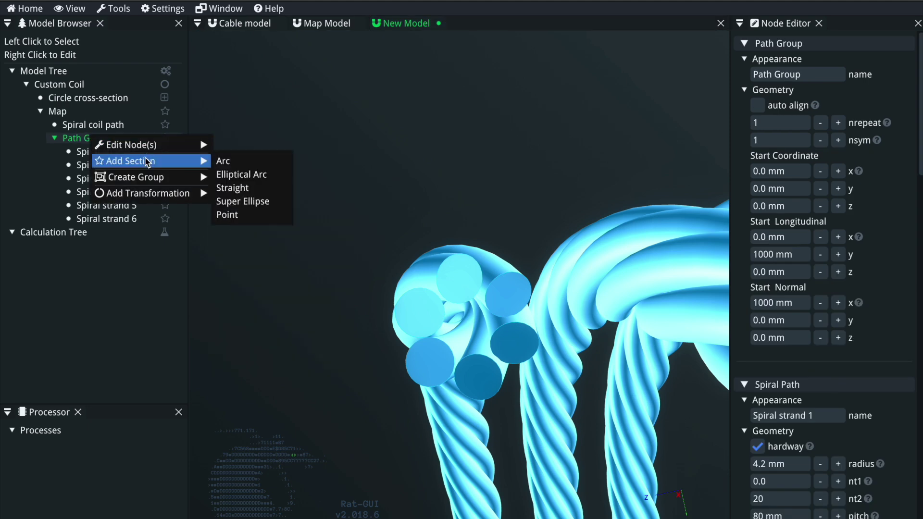
{"action": "mouse_move", "coordinate": [145, 180]}
{"action": "left_click", "coordinate": [244, 188]}
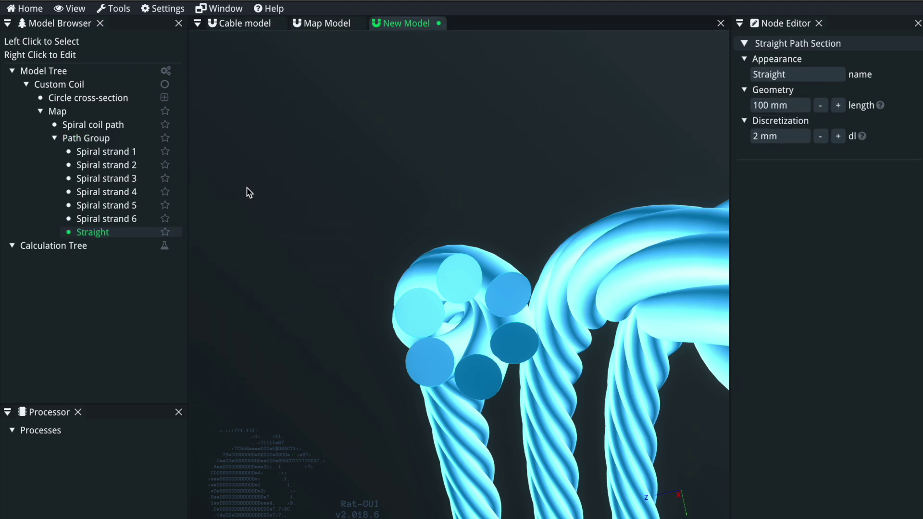
{"action": "left_click_drag", "start_coordinate": [363, 251], "coordinate": [388, 404]}
{"action": "scroll", "coordinate": [440, 243], "scroll_direction": "down", "scroll_amount": 10}
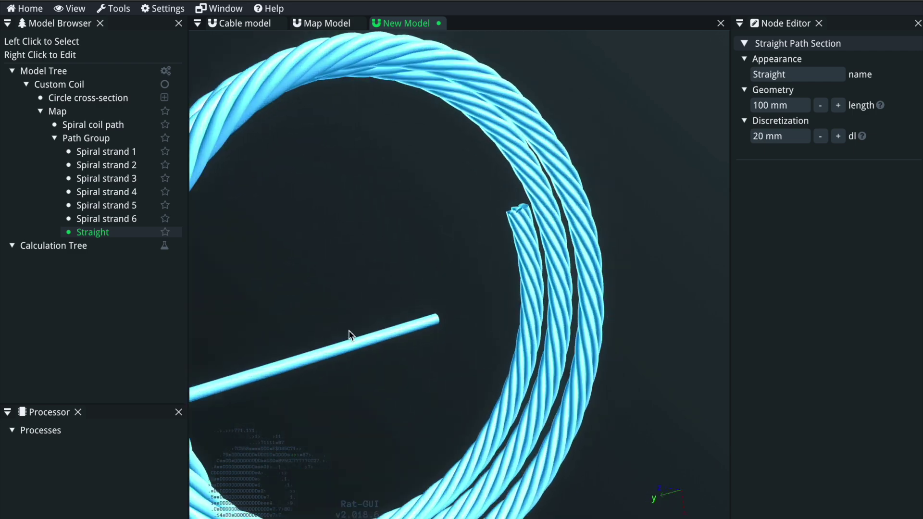
{"action": "left_click_drag", "start_coordinate": [349, 331], "coordinate": [278, 321]}
{"action": "scroll", "coordinate": [334, 341], "scroll_direction": "down", "scroll_amount": 10}
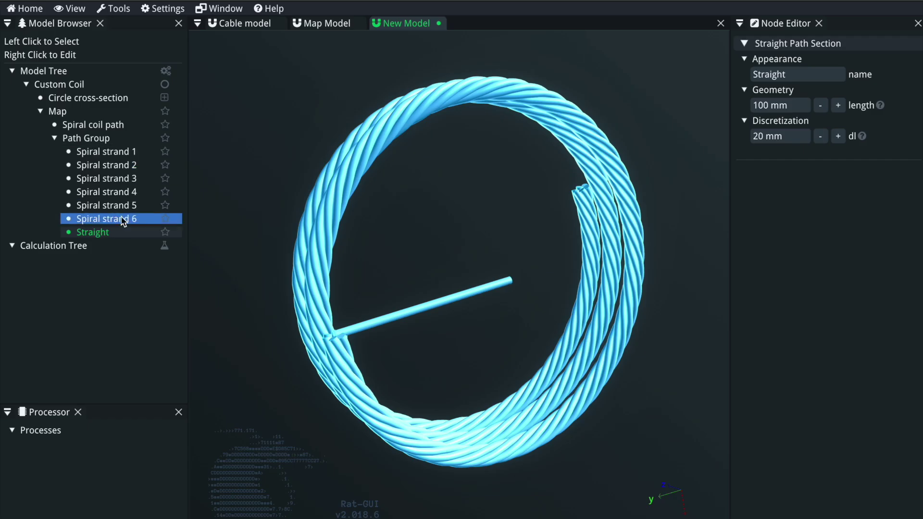
Wrap the Straight section in its own nested Path Group and rename the section Straight strand.
{"action": "left_click_drag", "start_coordinate": [592, 363], "coordinate": [596, 393]}
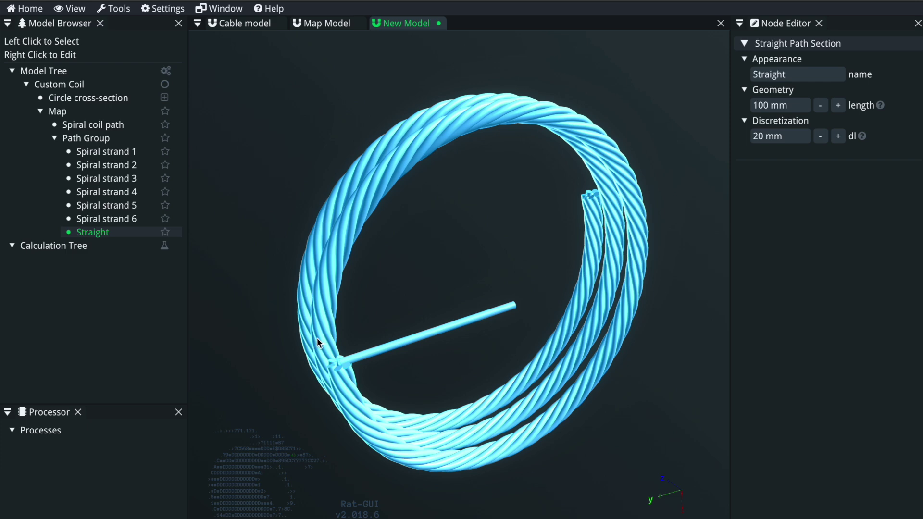
{"action": "right_click", "coordinate": [99, 234]}
{"action": "mouse_move", "coordinate": [154, 261]}
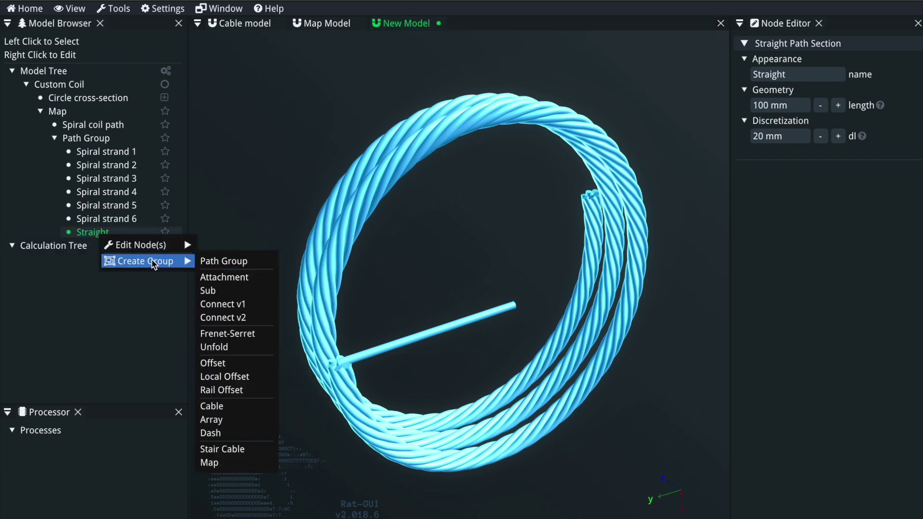
{"action": "left_click", "coordinate": [212, 262]}
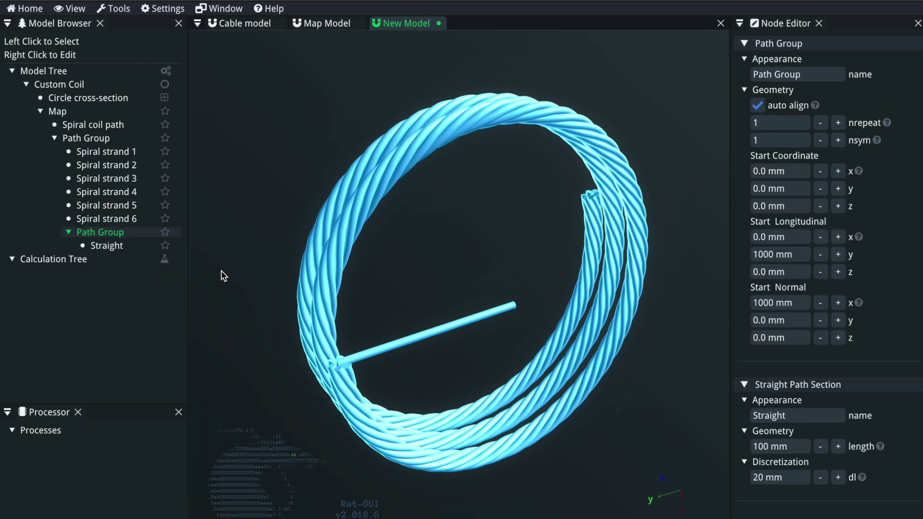
{"action": "left_click", "coordinate": [101, 246]}
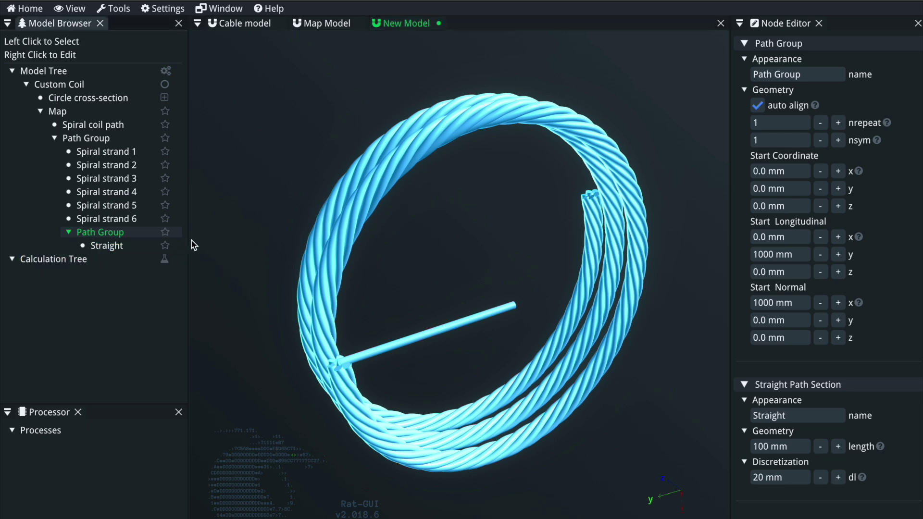
{"action": "left_click", "coordinate": [801, 78]}
{"action": "type", "text": "strand"}
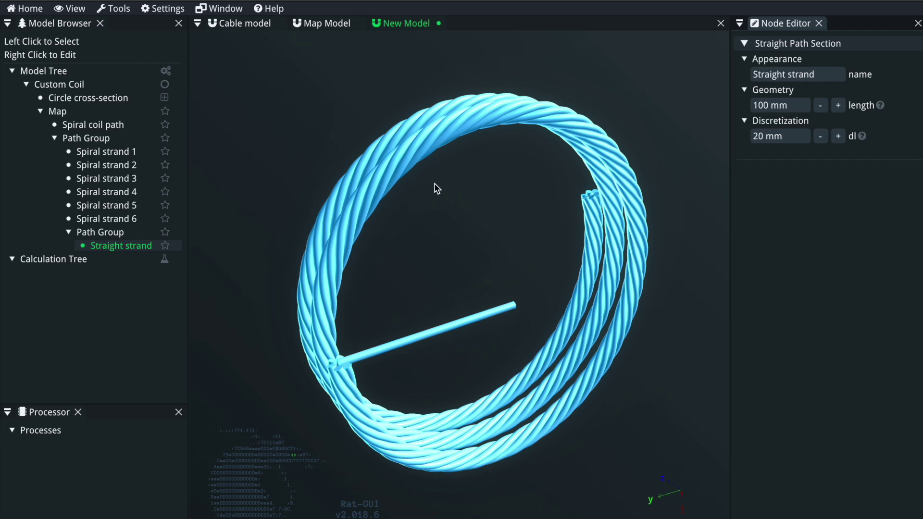
Check the Map's longitudinal axis and set the nested Path Group's start longitudinal vector to y 0 and z 1 mm.
{"action": "left_click", "coordinate": [109, 234]}
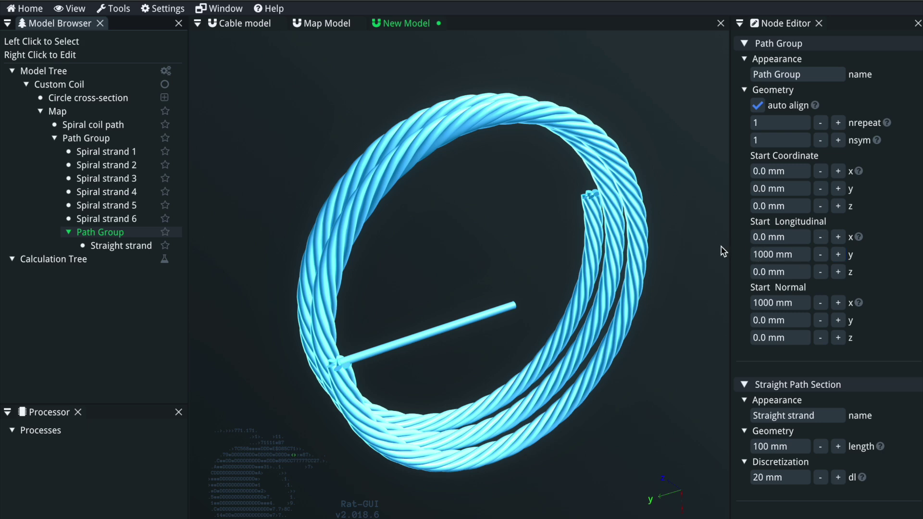
{"action": "left_click_drag", "start_coordinate": [483, 315], "coordinate": [485, 282]}
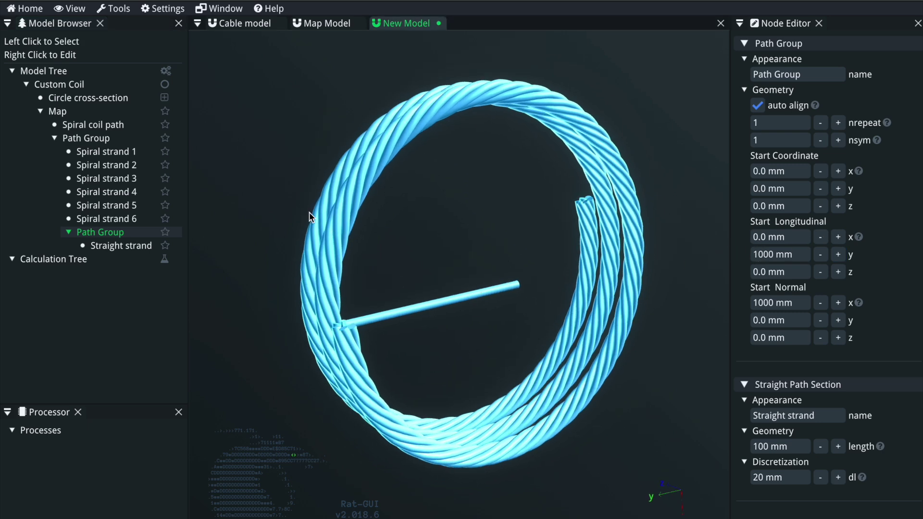
{"action": "left_click", "coordinate": [75, 112]}
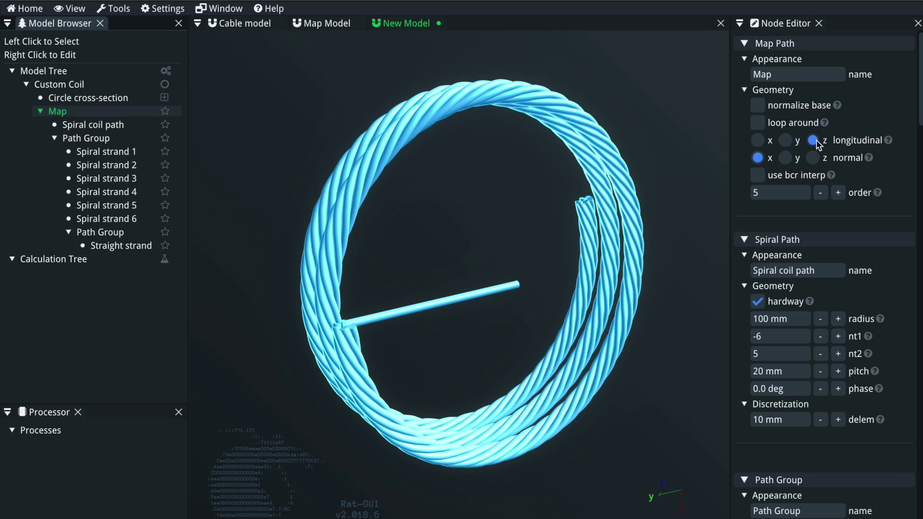
{"action": "mouse_move", "coordinate": [887, 141]}
{"action": "left_click", "coordinate": [390, 322]}
{"action": "left_click", "coordinate": [120, 246]}
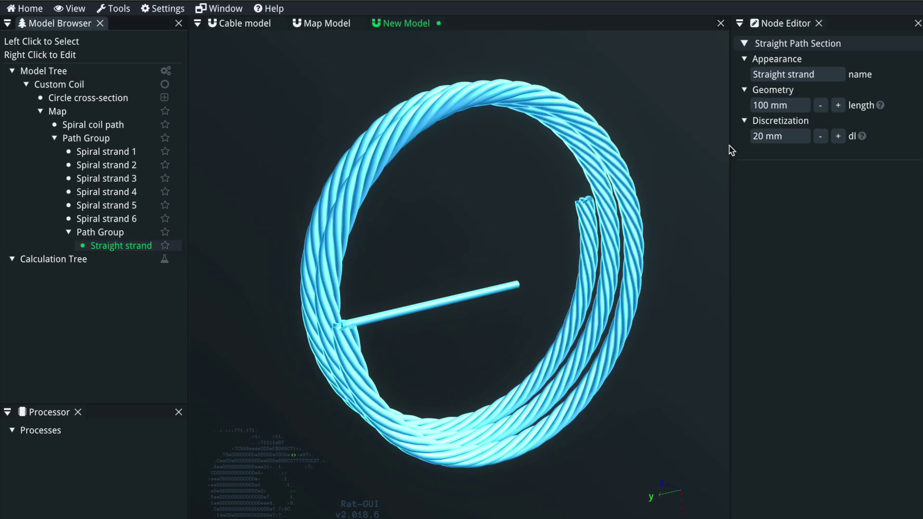
{"action": "left_click", "coordinate": [137, 233]}
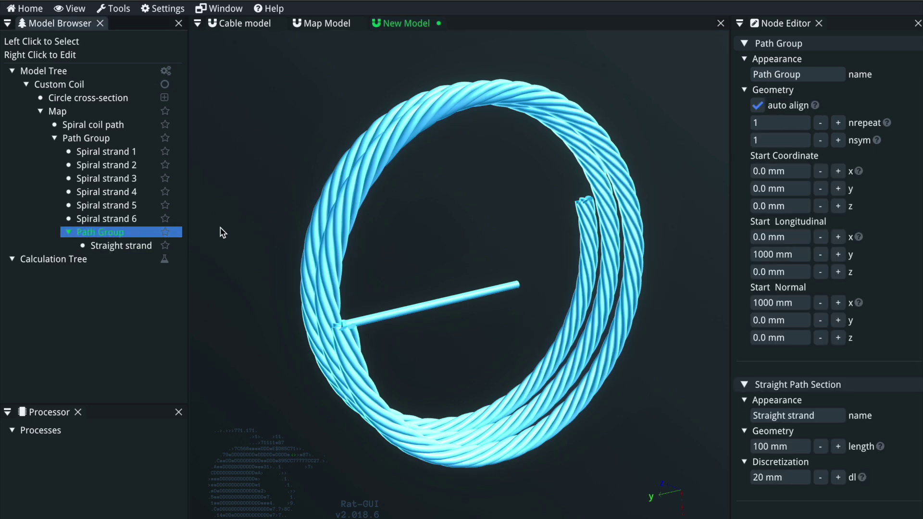
{"action": "left_click", "coordinate": [793, 254]}
{"action": "type", "text": "0"}
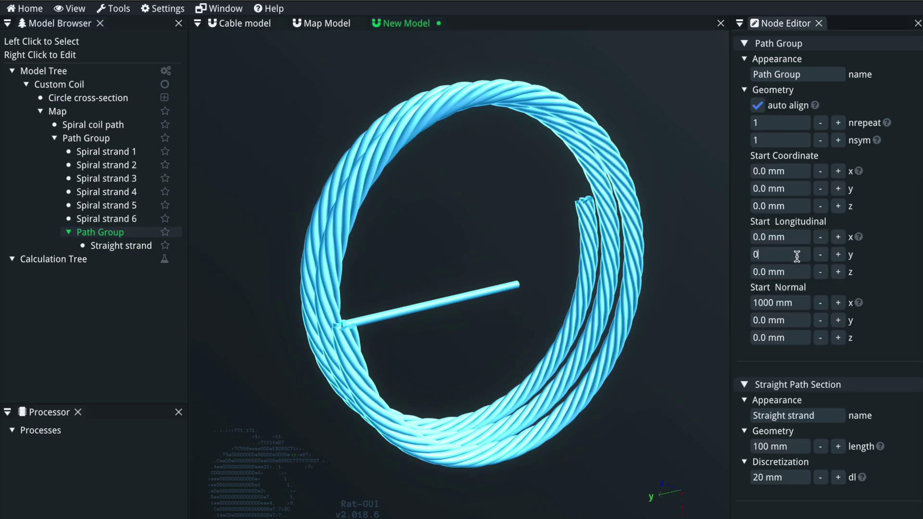
{"action": "key", "text": "Tab"}
{"action": "type", "text": "1"}
{"action": "key", "text": "Return"}
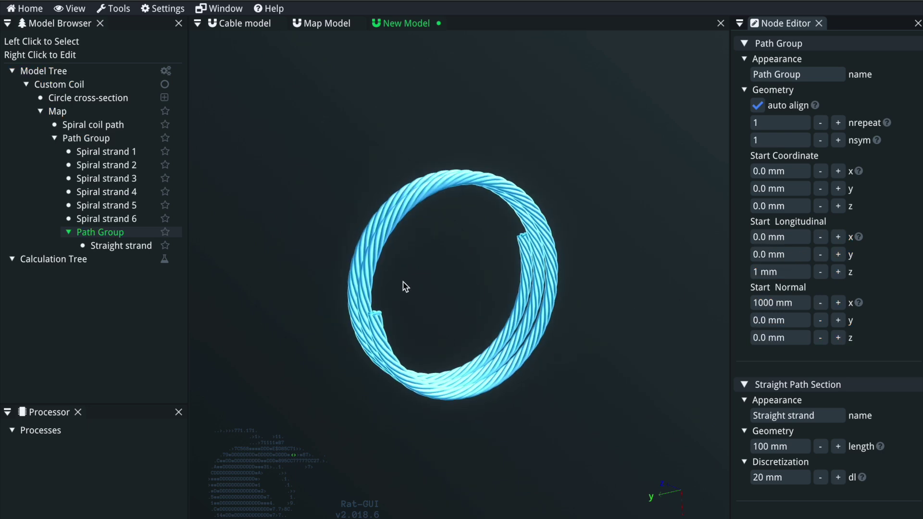
Examine both ends of the coiled cable to see where the centre strand fills the core.
{"action": "left_click_drag", "start_coordinate": [362, 264], "coordinate": [344, 384]}
{"action": "scroll", "coordinate": [484, 311], "scroll_direction": "up", "scroll_amount": 5}
{"action": "left_click_drag", "start_coordinate": [408, 389], "coordinate": [481, 298]}
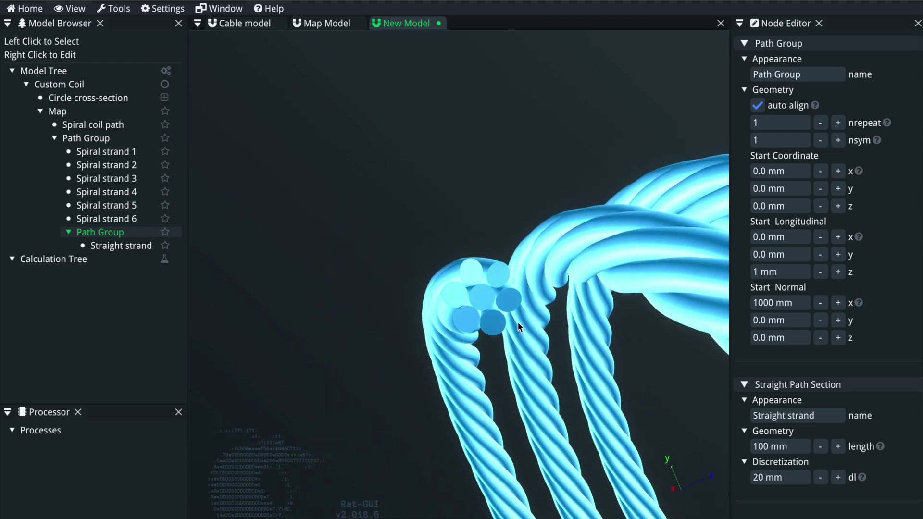
{"action": "scroll", "coordinate": [517, 322], "scroll_direction": "down", "scroll_amount": 6}
{"action": "left_click_drag", "start_coordinate": [539, 359], "coordinate": [551, 408]}
{"action": "scroll", "coordinate": [548, 408], "scroll_direction": "up", "scroll_amount": 10}
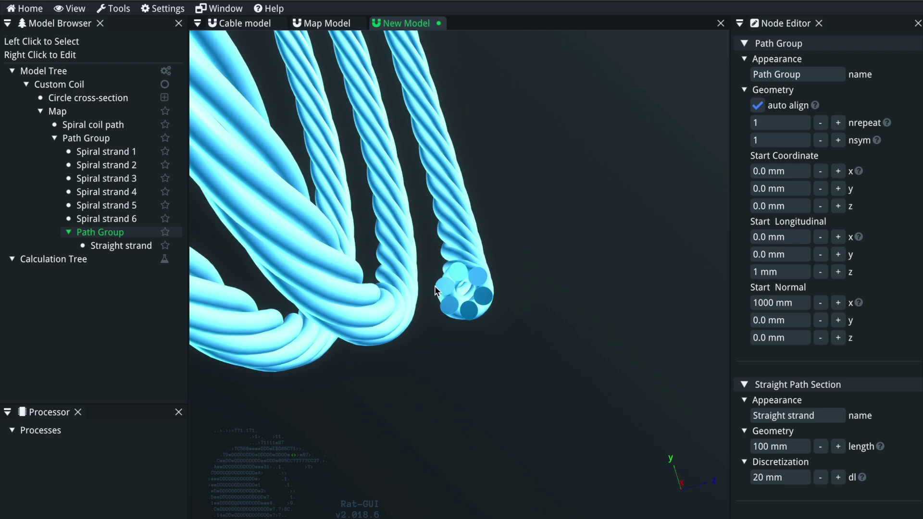
{"action": "left_click", "coordinate": [132, 247]}
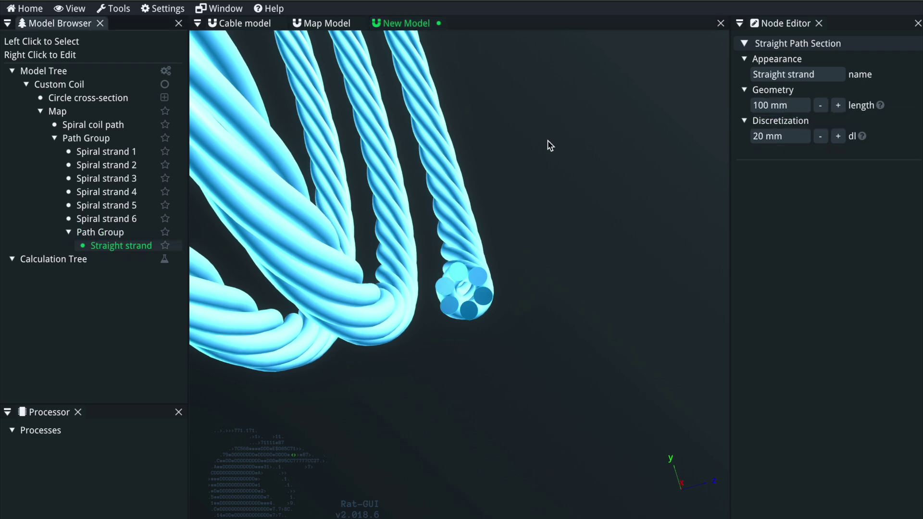
Set nt2 to 10 for Spiral strand 1 and Spiral strand 2.
{"action": "left_click", "coordinate": [131, 152]}
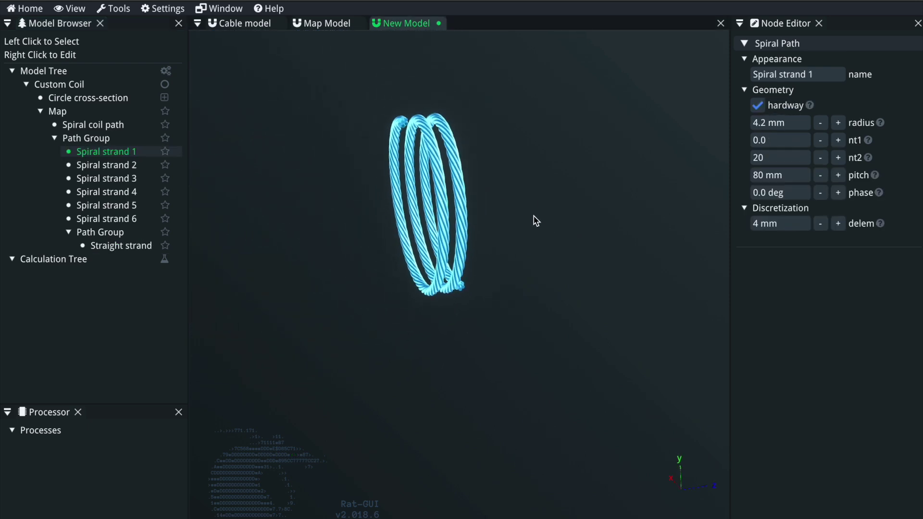
{"action": "left_click", "coordinate": [790, 158]}
{"action": "type", "text": "10"}
{"action": "key", "text": "Return"}
{"action": "key", "text": "Down"}
{"action": "left_click", "coordinate": [790, 159]}
{"action": "type", "text": "10"}
{"action": "key", "text": "Return"}
{"action": "left_click", "coordinate": [790, 159]}
{"action": "key", "text": "Return"}
Set nt2 to 10 for Spiral strand 3 and Spiral strand 4.
{"action": "key", "text": "Down"}
{"action": "left_click", "coordinate": [790, 159]}
{"action": "type", "text": "10"}
{"action": "key", "text": "Return"}
{"action": "key", "text": "Down"}
{"action": "left_click", "coordinate": [790, 159]}
{"action": "type", "text": "10"}
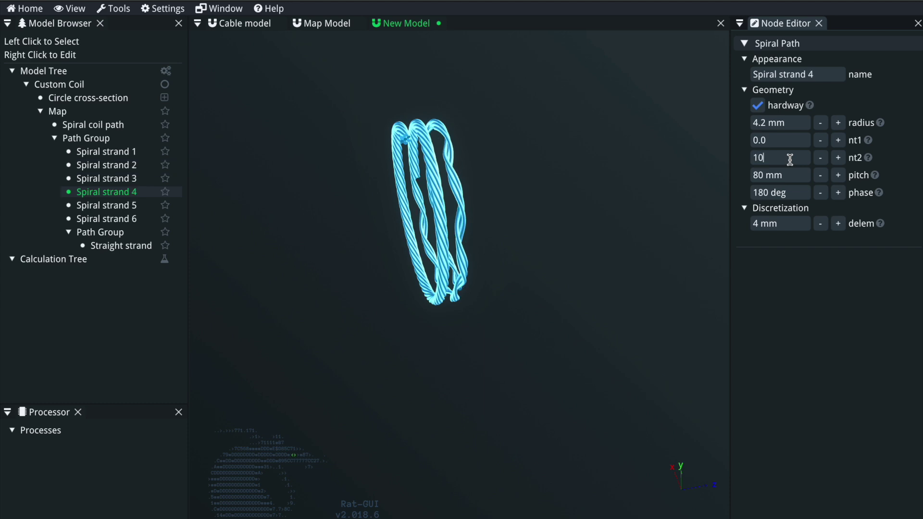
{"action": "key", "text": "Return"}
Set nt2 to 10 for Spiral strand 5 and Spiral strand 6.
{"action": "key", "text": "Down"}
{"action": "left_click", "coordinate": [789, 158]}
{"action": "type", "text": "10"}
{"action": "key", "text": "Return"}
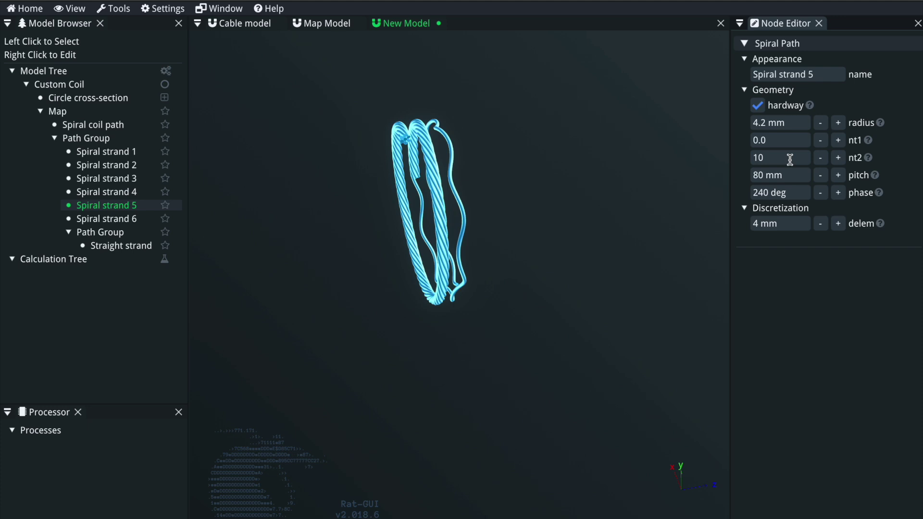
{"action": "key", "text": "Down"}
{"action": "left_click", "coordinate": [790, 158]}
{"action": "type", "text": "10"}
{"action": "key", "text": "Return"}
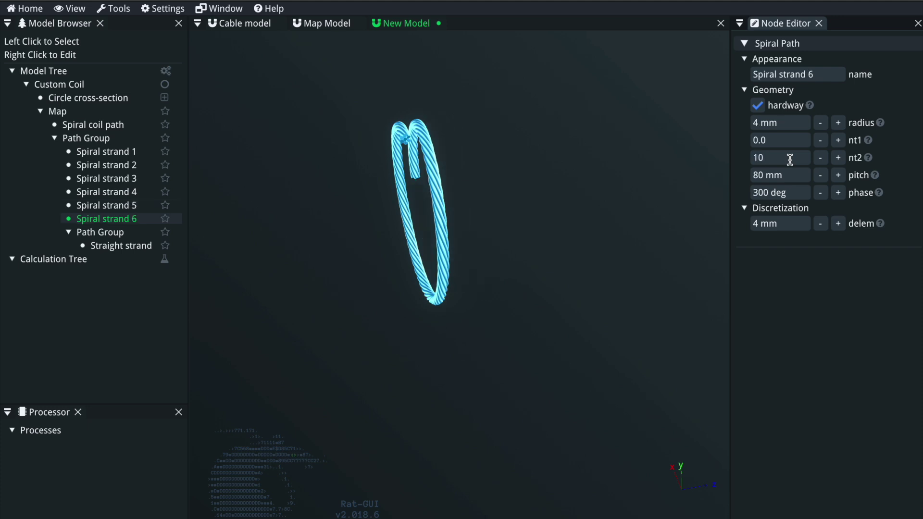
Compare the turns and pitch of Spiral strand 6 and set the Straight strand's length to 800 mm.
{"action": "left_click_drag", "start_coordinate": [608, 173], "coordinate": [412, 150]}
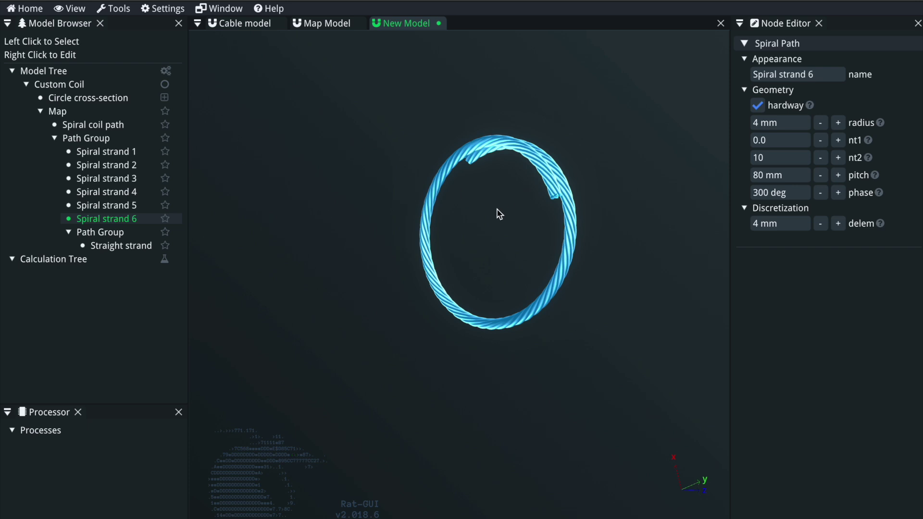
{"action": "left_click", "coordinate": [120, 245]}
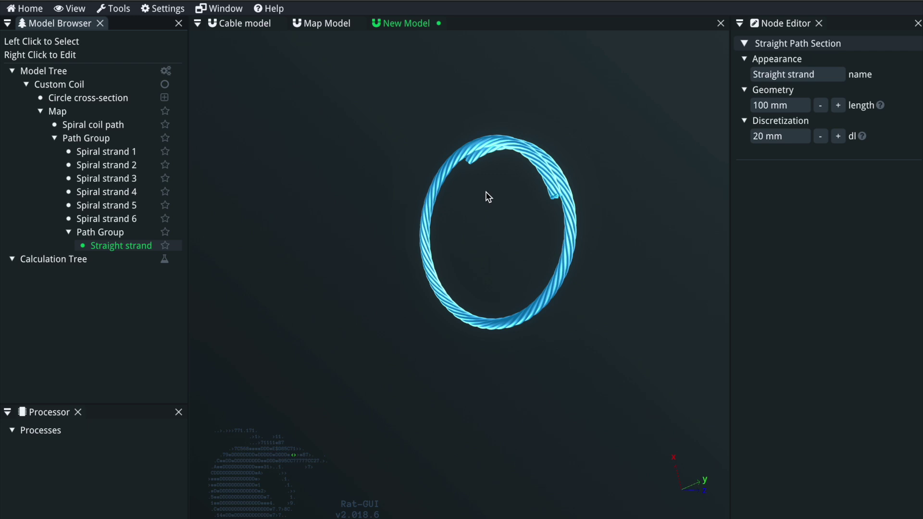
{"action": "left_click", "coordinate": [131, 219]}
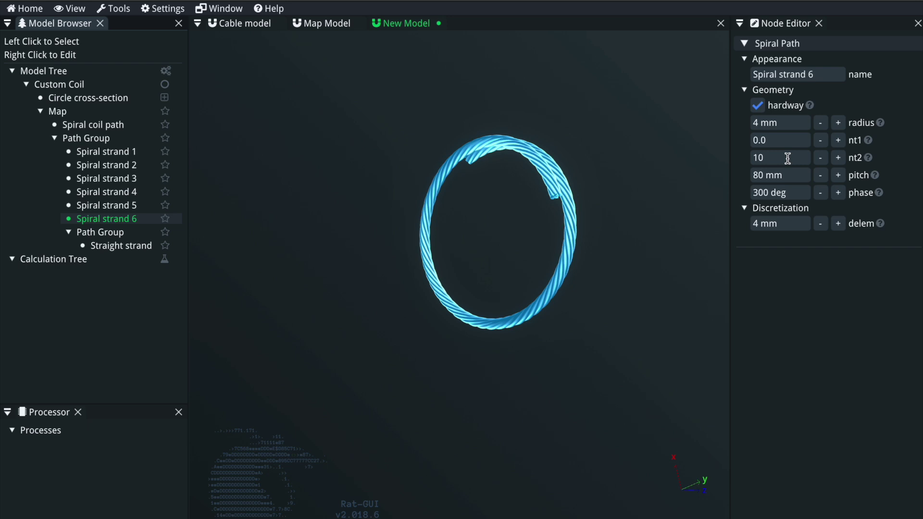
{"action": "left_click", "coordinate": [139, 247]}
{"action": "left_click", "coordinate": [794, 105]}
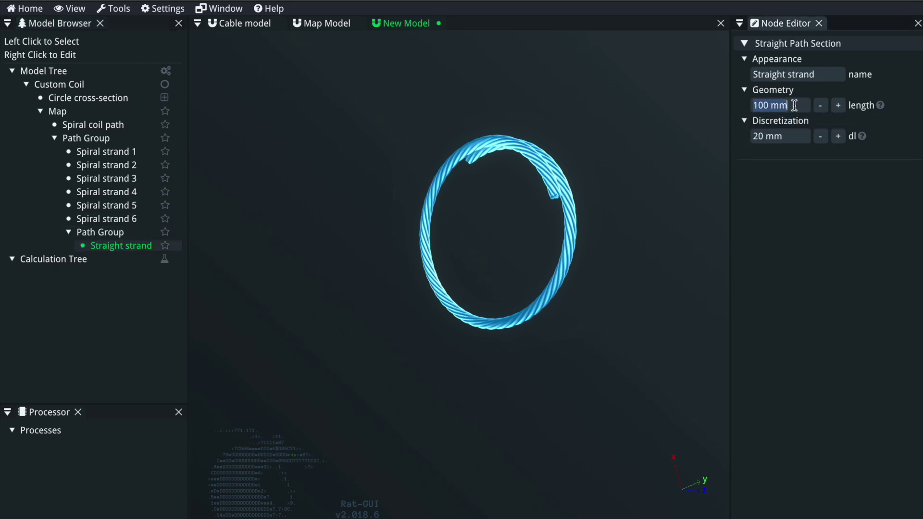
{"action": "type", "text": "800"}
Examine both cable ends up close to check how the centre strand ends relative to the spiral strands.
{"action": "scroll", "coordinate": [557, 202], "scroll_direction": "down", "scroll_amount": 5}
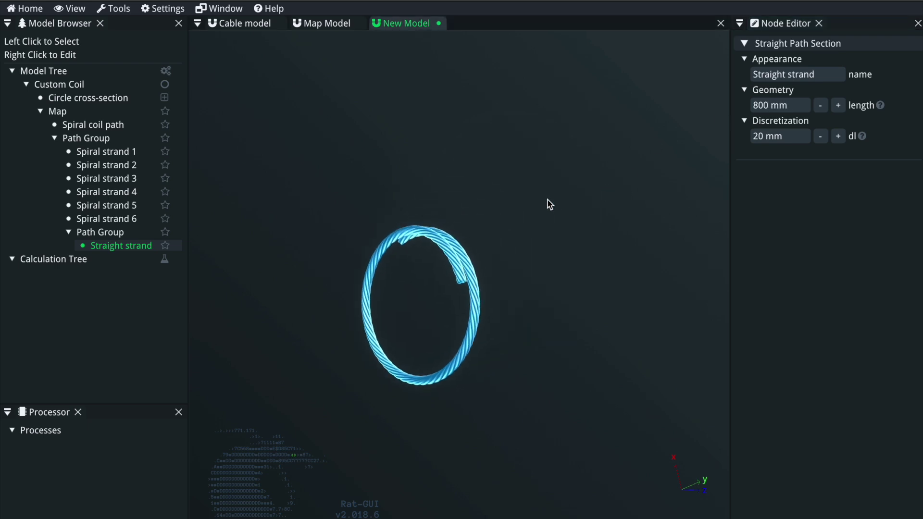
{"action": "scroll", "coordinate": [509, 237], "scroll_direction": "up", "scroll_amount": 10}
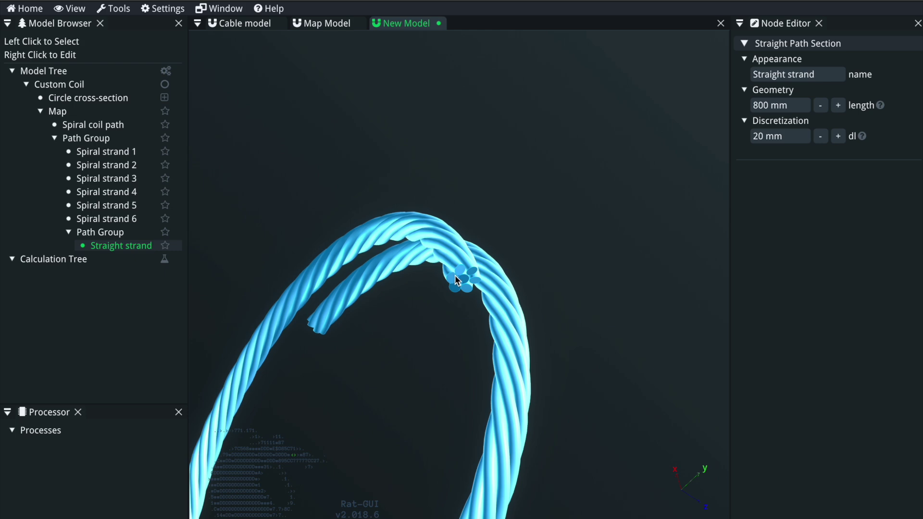
{"action": "scroll", "coordinate": [461, 280], "scroll_direction": "up", "scroll_amount": 5}
{"action": "left_click_drag", "start_coordinate": [453, 264], "coordinate": [455, 223]}
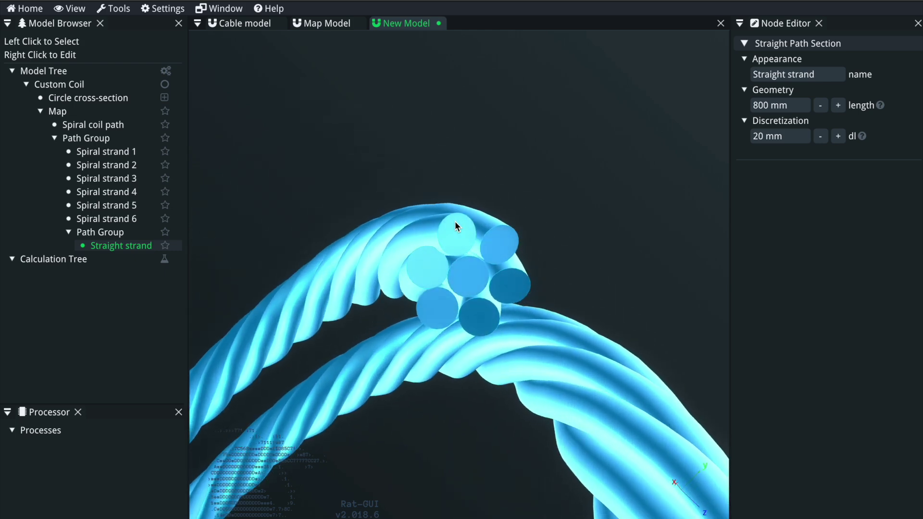
{"action": "scroll", "coordinate": [435, 269], "scroll_direction": "up", "scroll_amount": 5}
{"action": "scroll", "coordinate": [434, 270], "scroll_direction": "down", "scroll_amount": 10}
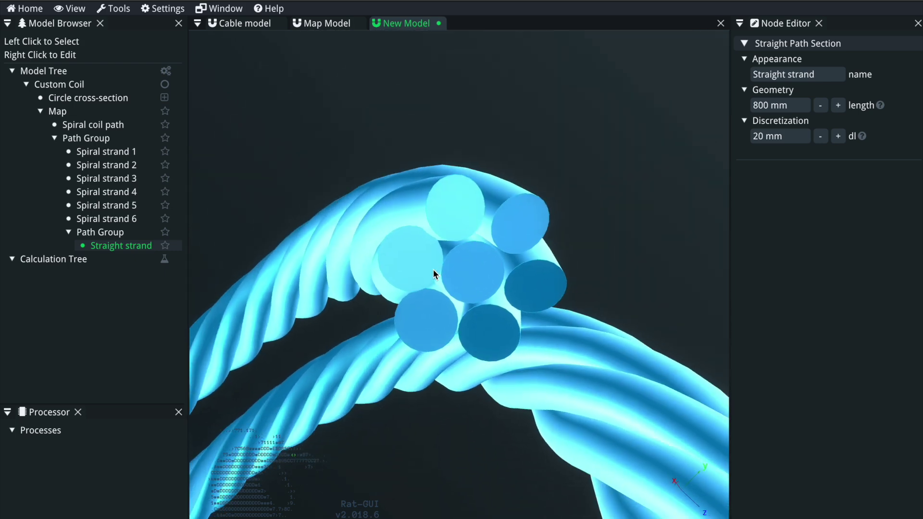
{"action": "left_click_drag", "start_coordinate": [316, 390], "coordinate": [489, 321]}
{"action": "scroll", "coordinate": [486, 316], "scroll_direction": "down", "scroll_amount": 5}
{"action": "scroll", "coordinate": [486, 316], "scroll_direction": "up", "scroll_amount": 5}
Lengthen the Straight strand in increments to 865 mm so that it extends past the cable end.
{"action": "left_click", "coordinate": [838, 105]}
{"action": "left_click", "coordinate": [838, 106]}
{"action": "scroll", "coordinate": [540, 325], "scroll_direction": "down", "scroll_amount": 3}
{"action": "left_click_drag", "start_coordinate": [541, 327], "coordinate": [523, 360]}
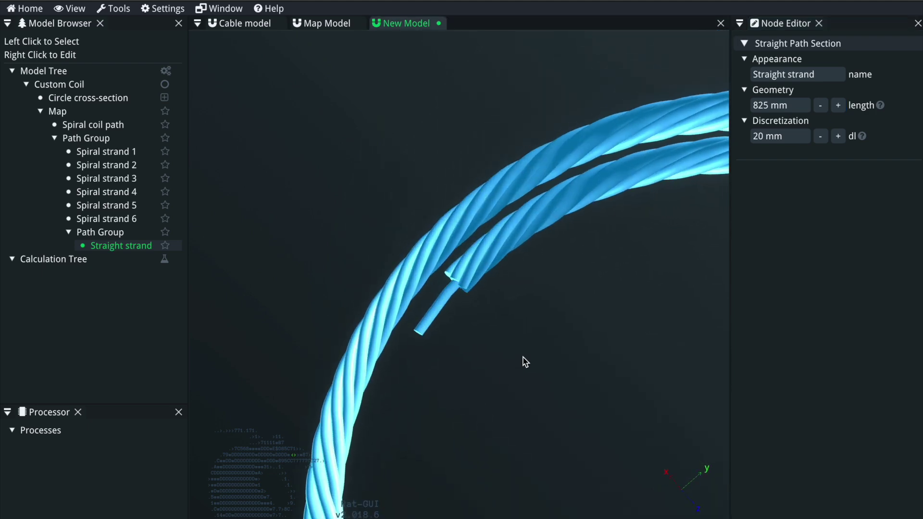
{"action": "left_click", "coordinate": [836, 106]}
{"action": "left_click", "coordinate": [837, 106]}
{"action": "left_click", "coordinate": [837, 106]}
Set the Straight strand's discretization dl to 10 mm and its length back to 800 mm.
{"action": "left_click", "coordinate": [794, 136]}
{"action": "type", "text": "10"}
{"action": "key", "text": "Return"}
{"action": "scroll", "coordinate": [532, 321], "scroll_direction": "down", "scroll_amount": 5}
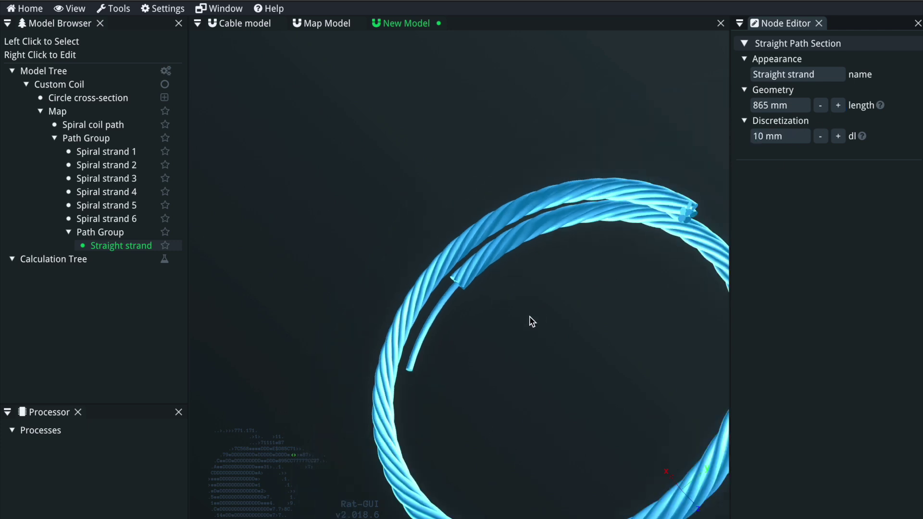
{"action": "left_click", "coordinate": [797, 105]}
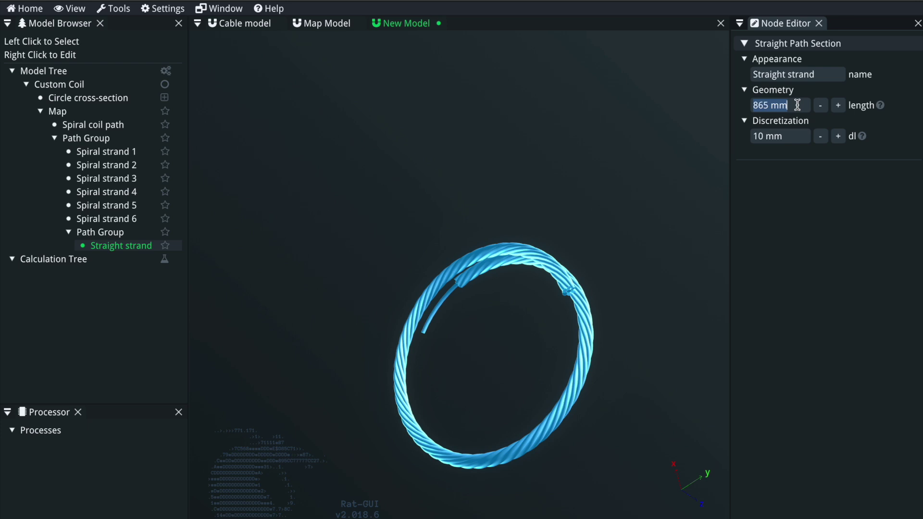
{"action": "type", "text": "800"}
{"action": "key", "text": "Return"}
Add a Mesh calculation to the Calculation Tree.
{"action": "left_click_drag", "start_coordinate": [496, 263], "coordinate": [197, 282]}
{"action": "right_click", "coordinate": [77, 264]}
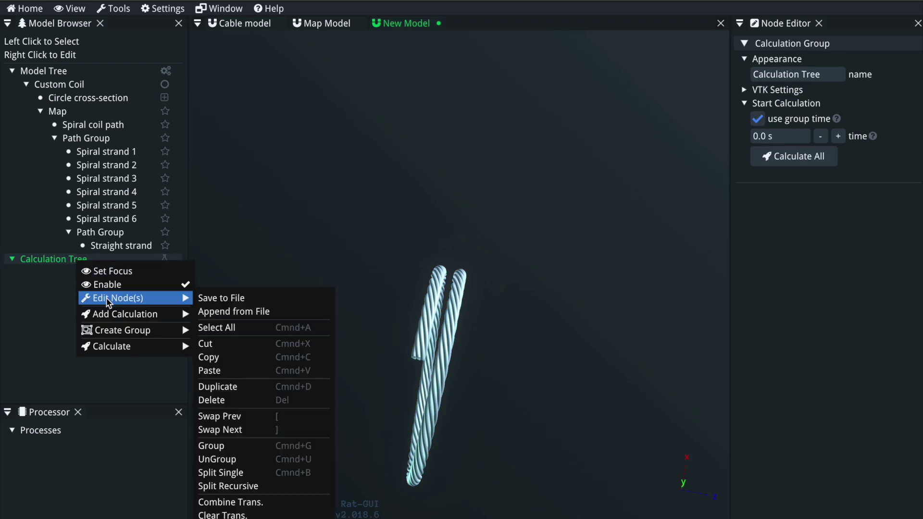
{"action": "mouse_move", "coordinate": [136, 314]}
{"action": "left_click", "coordinate": [212, 368]}
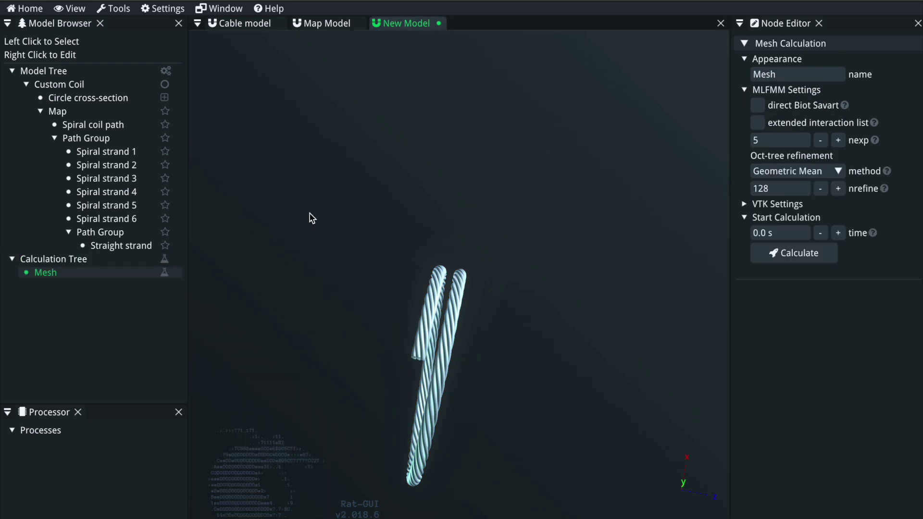
Check the Custom Coil's number of turns and set its current to 700 A.
{"action": "left_click", "coordinate": [83, 87]}
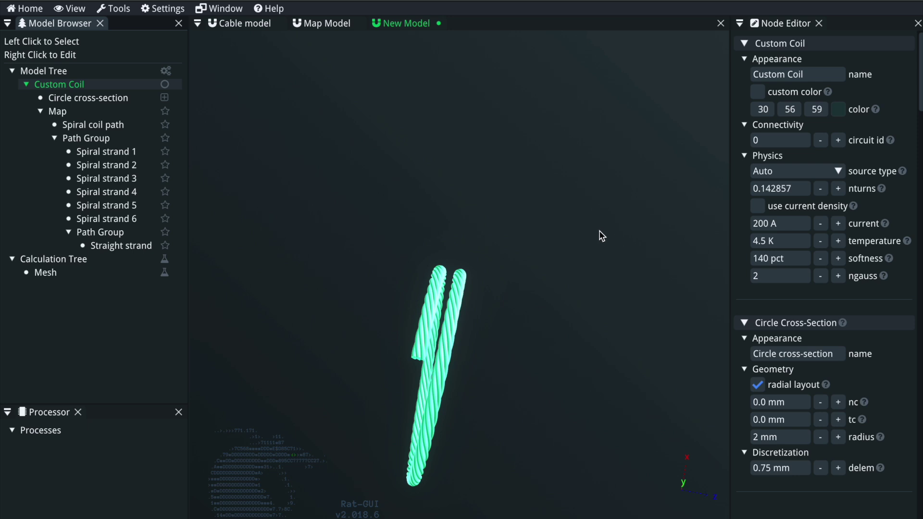
{"action": "left_click", "coordinate": [798, 189]}
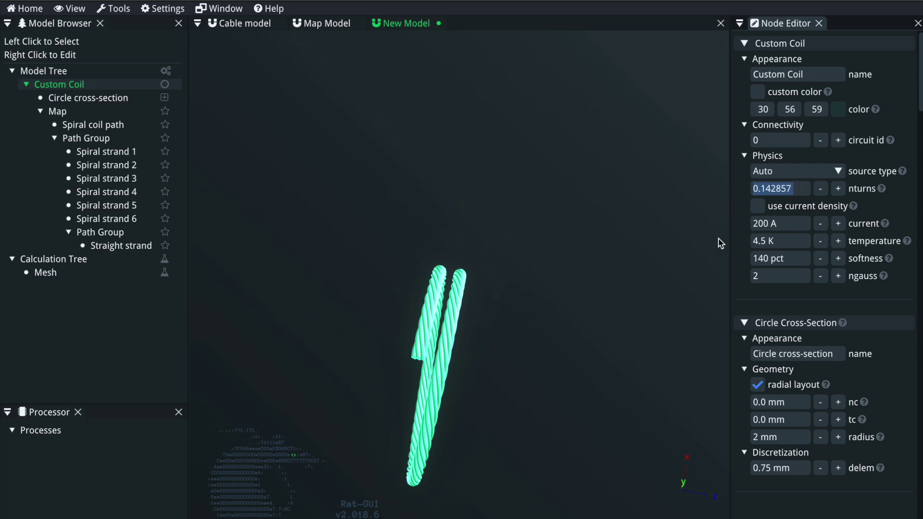
{"action": "left_click", "coordinate": [797, 225]}
{"action": "type", "text": "700"}
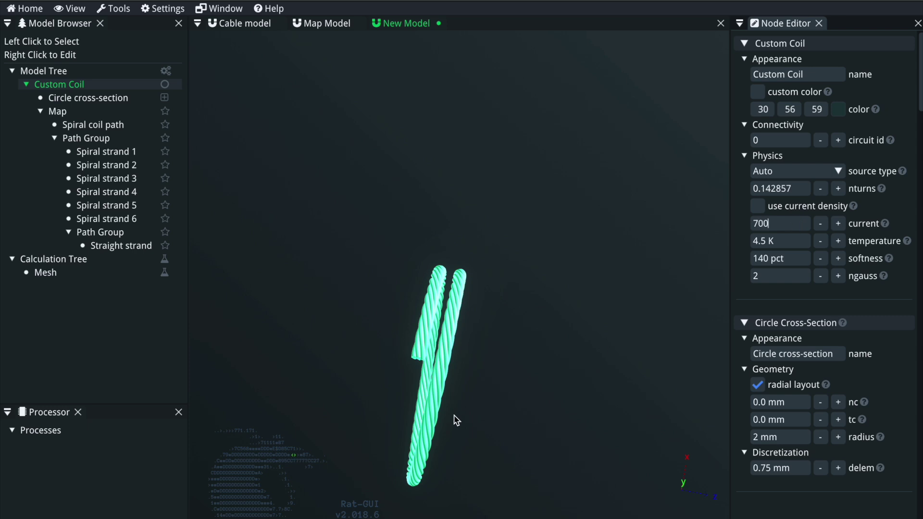
Set the Custom Coil's number of turns to 1.
{"action": "left_click_drag", "start_coordinate": [454, 415], "coordinate": [576, 369]}
{"action": "left_click", "coordinate": [796, 189]}
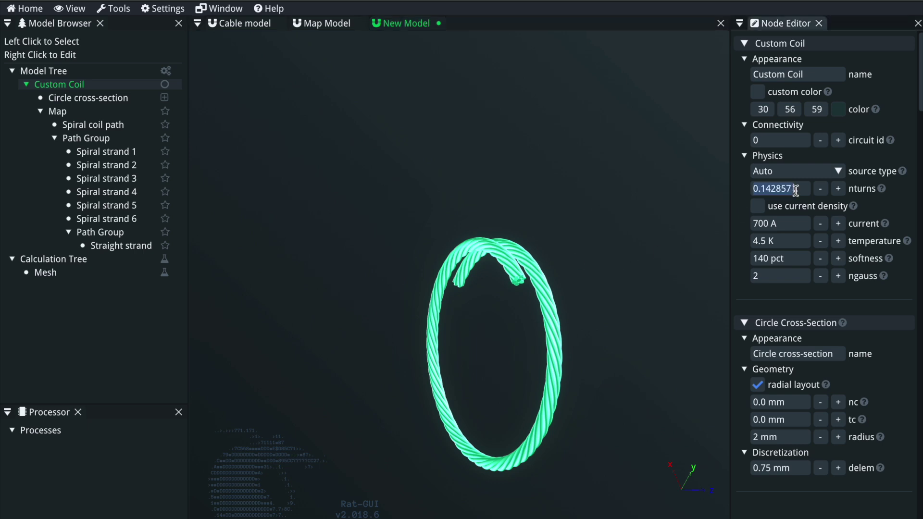
{"action": "type", "text": "1"}
{"action": "left_click_drag", "start_coordinate": [615, 286], "coordinate": [582, 313]}
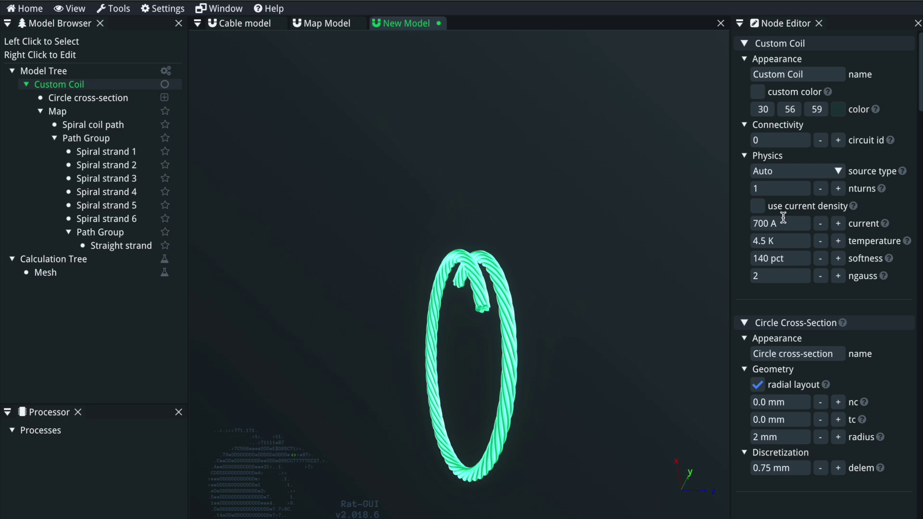
{"action": "left_click_drag", "start_coordinate": [499, 324], "coordinate": [487, 229]}
{"action": "scroll", "coordinate": [488, 230], "scroll_direction": "up", "scroll_amount": 3}
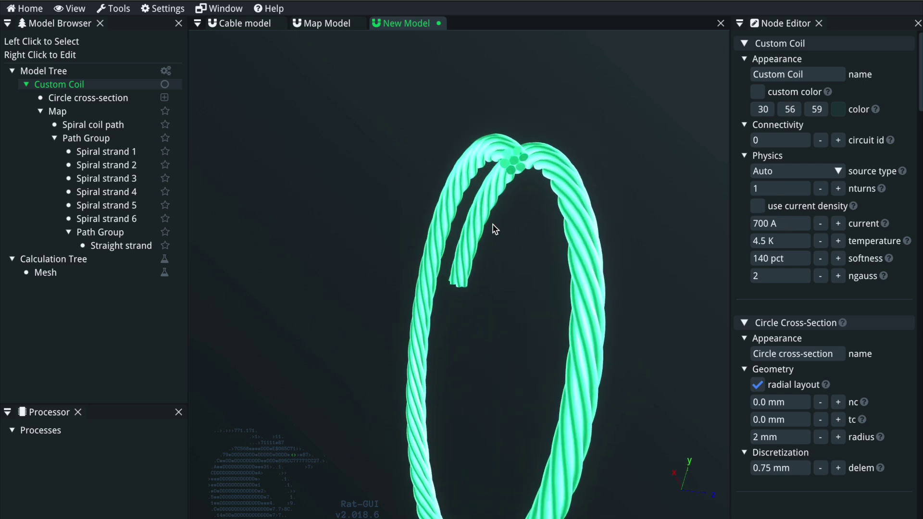
Set the Custom Coil's number of turns to 0.1428.
{"action": "left_click", "coordinate": [786, 188]}
{"action": "key", "text": "BackSpace"}
{"action": "type", "text": "0.1428"}
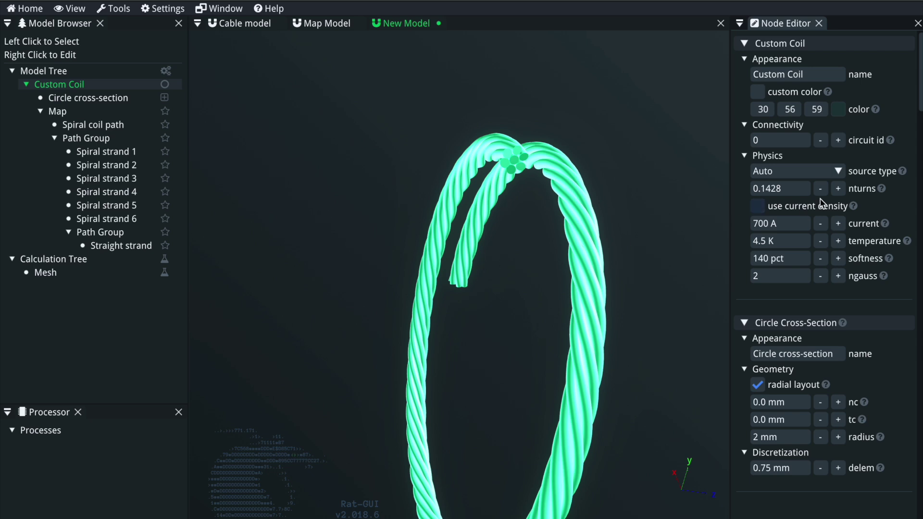
Set the Custom Coil's number of turns to 1 with a lower current, and run the Mesh calculation.
{"action": "left_click", "coordinate": [797, 189]}
{"action": "type", "text": "1"}
{"action": "left_click", "coordinate": [793, 223]}
{"action": "type", "text": "10"}
{"action": "left_click", "coordinate": [71, 276]}
{"action": "left_click", "coordinate": [795, 260]}
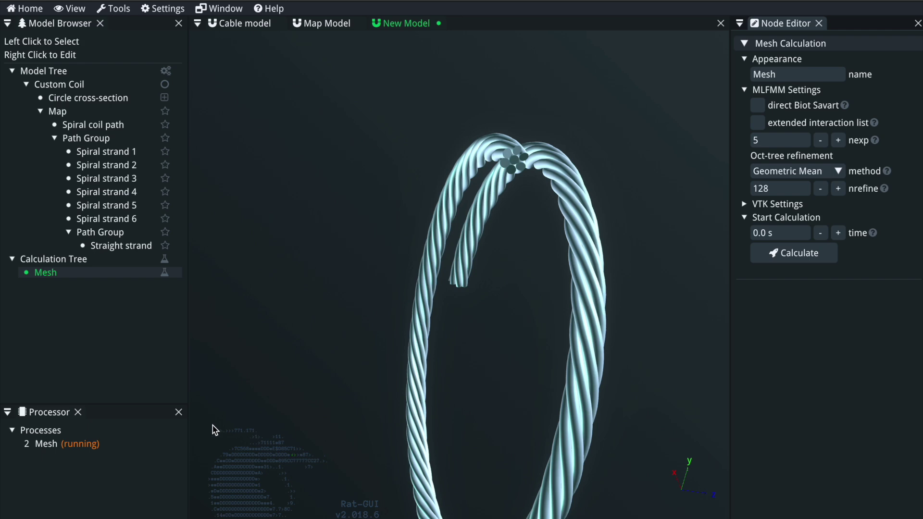
Set the discretization delem of the Spiral coil path to 20 mm.
{"action": "left_click", "coordinate": [111, 153]}
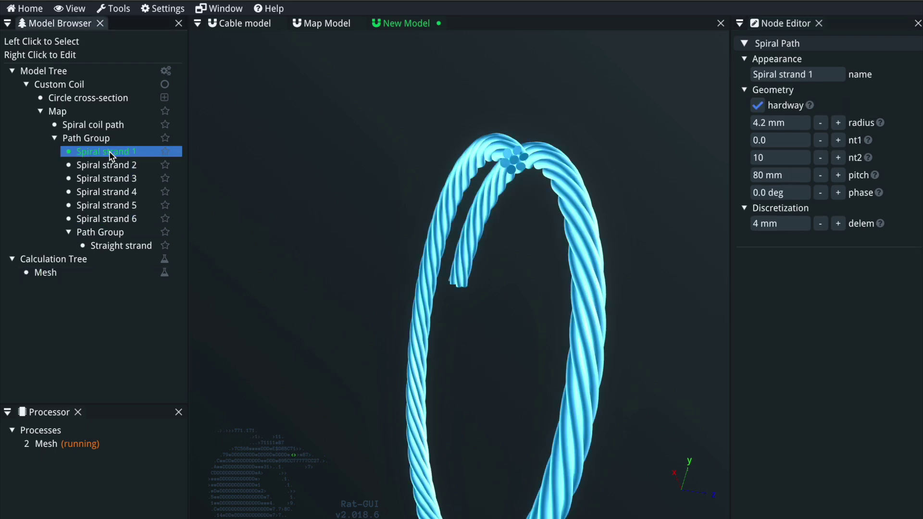
{"action": "left_click", "coordinate": [104, 127]}
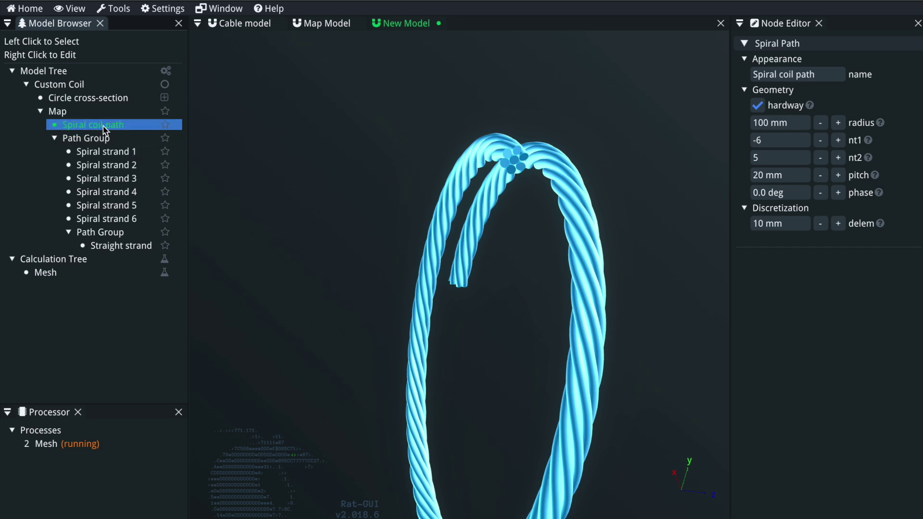
{"action": "left_click", "coordinate": [783, 223]}
{"action": "type", "text": "20"}
{"action": "key", "text": "Return"}
{"action": "mouse_move", "coordinate": [480, 310]}
{"action": "left_mouse_down"}
{"action": "mouse_move", "coordinate": [457, 325]}
{"action": "mouse_move", "coordinate": [466, 358]}
{"action": "mouse_move", "coordinate": [471, 303]}
{"action": "left_mouse_up"}
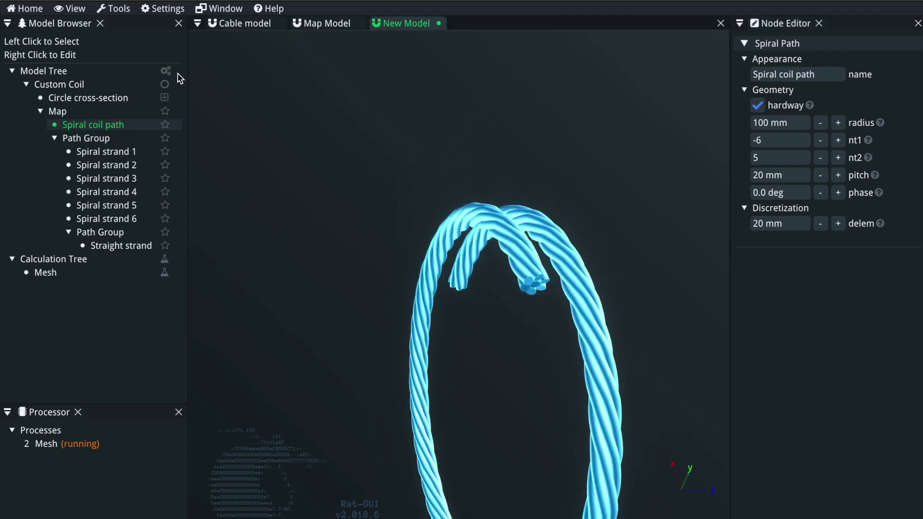
Toggle the mesh display and inspect the strand discretization at the cable end up close.
{"action": "left_click", "coordinate": [86, 11]}
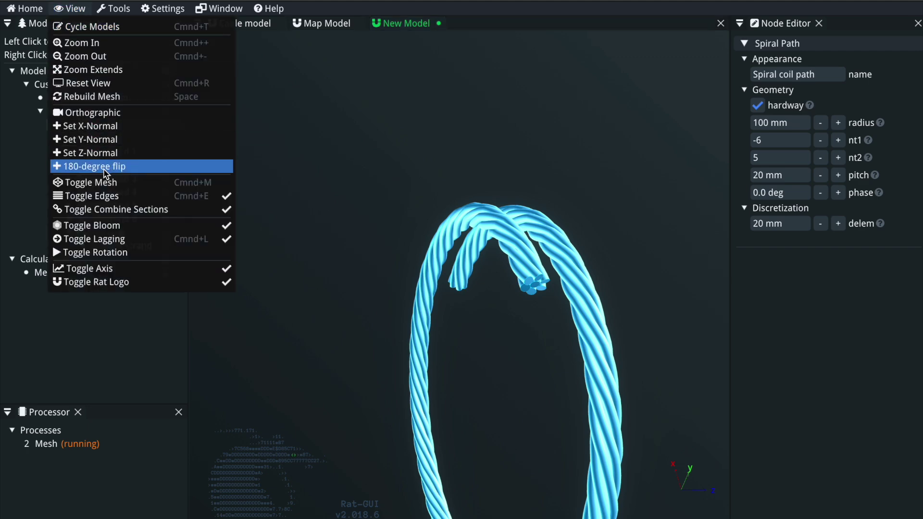
{"action": "left_click", "coordinate": [109, 182]}
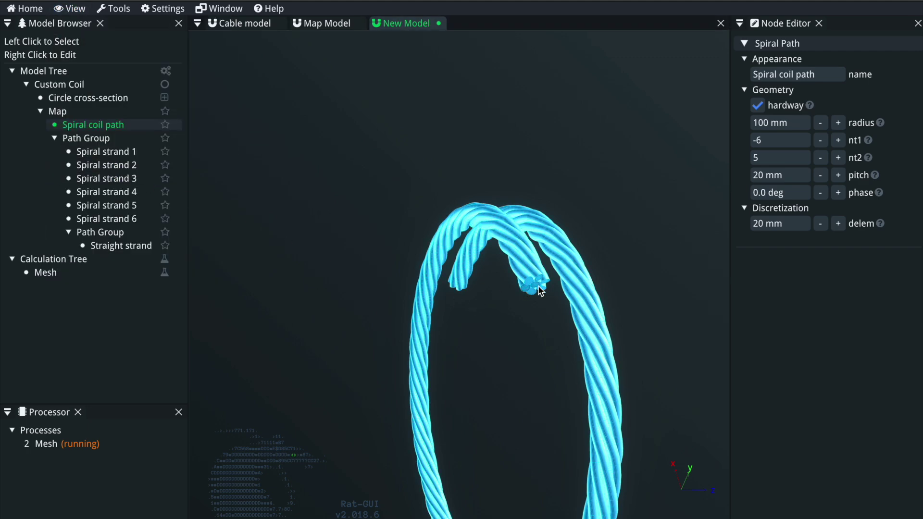
{"action": "scroll", "coordinate": [539, 284], "scroll_direction": "down", "scroll_amount": 5}
{"action": "scroll", "coordinate": [492, 281], "scroll_direction": "up", "scroll_amount": 10}
{"action": "middle_click_drag", "start_coordinate": [493, 285], "coordinate": [416, 287]}
{"action": "left_click", "coordinate": [296, 228]}
Set the discretization delem of Spiral strand 1 and Spiral strand 2 to 10 mm each.
{"action": "left_click", "coordinate": [91, 151]}
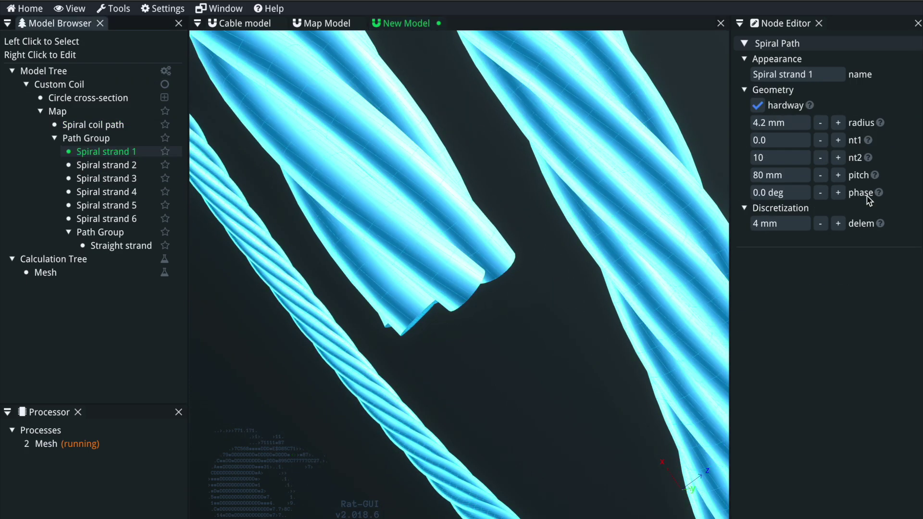
{"action": "left_click", "coordinate": [794, 228]}
{"action": "type", "text": "10"}
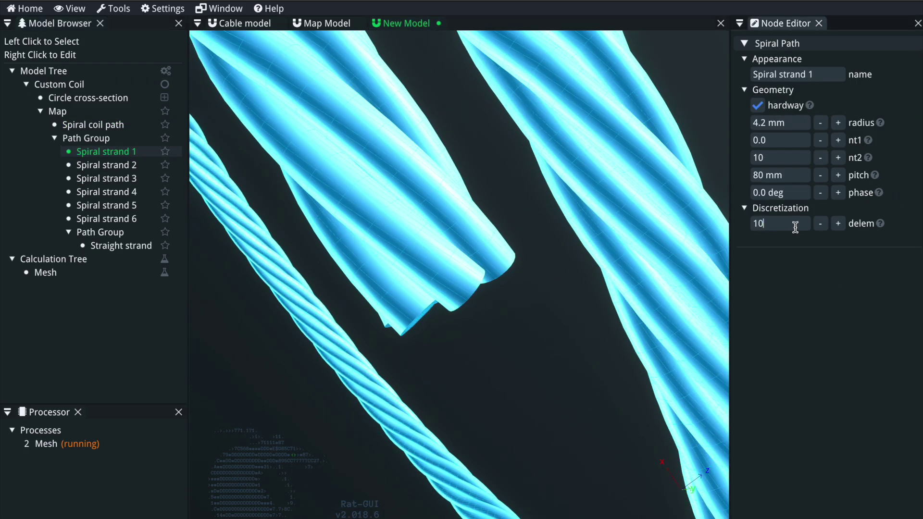
{"action": "key", "text": "Return"}
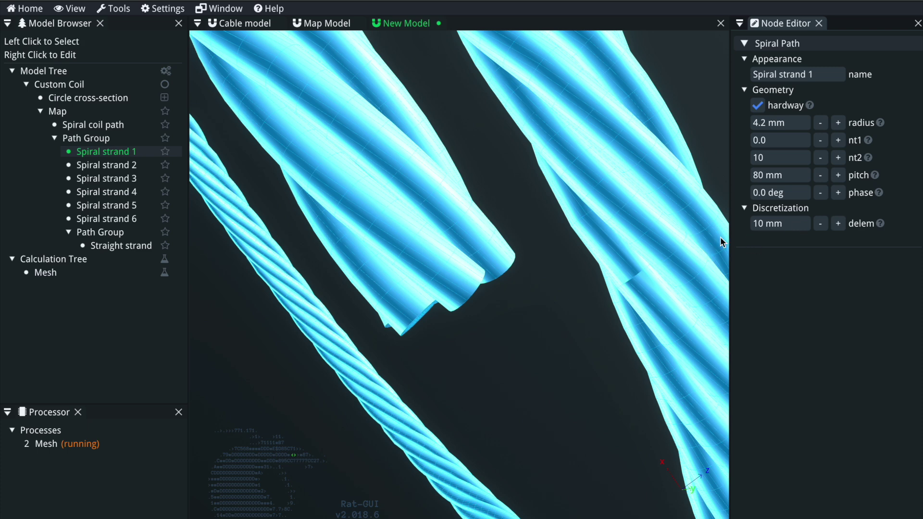
{"action": "left_click", "coordinate": [130, 167]}
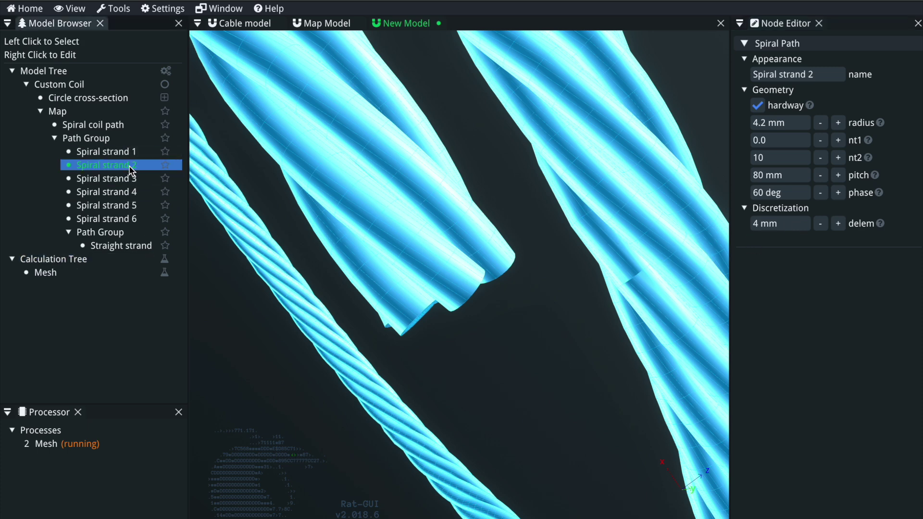
{"action": "left_click", "coordinate": [782, 224]}
{"action": "type", "text": "10"}
{"action": "key", "text": "Return"}
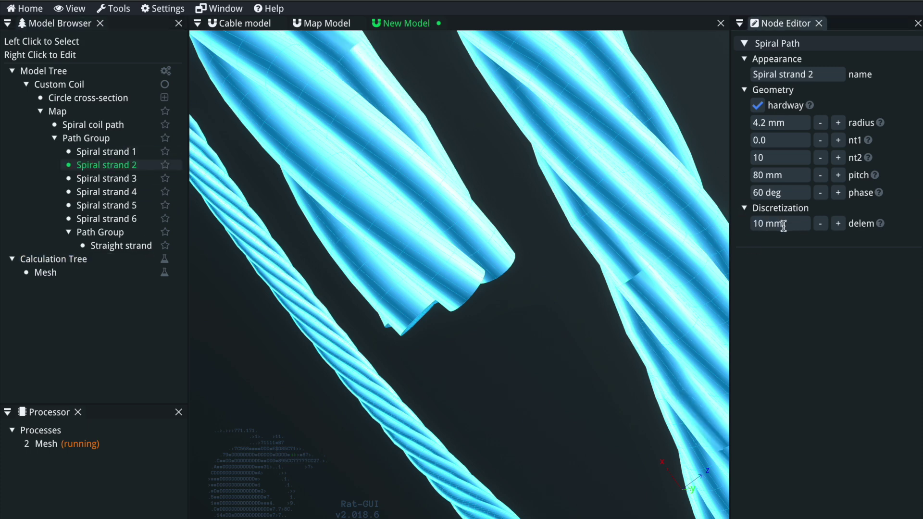
Open the finished Mesh calculation's results, dock them in the main view, examine the coil's magnetic flux density, and close them.
{"action": "left_click", "coordinate": [76, 409]}
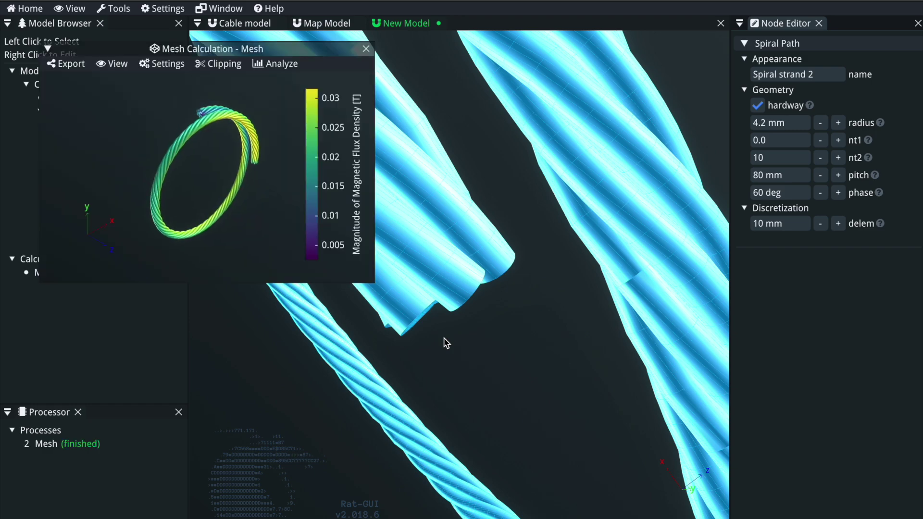
{"action": "left_click_drag", "start_coordinate": [236, 50], "coordinate": [354, 278]}
{"action": "left_click_drag", "start_coordinate": [440, 303], "coordinate": [332, 243]}
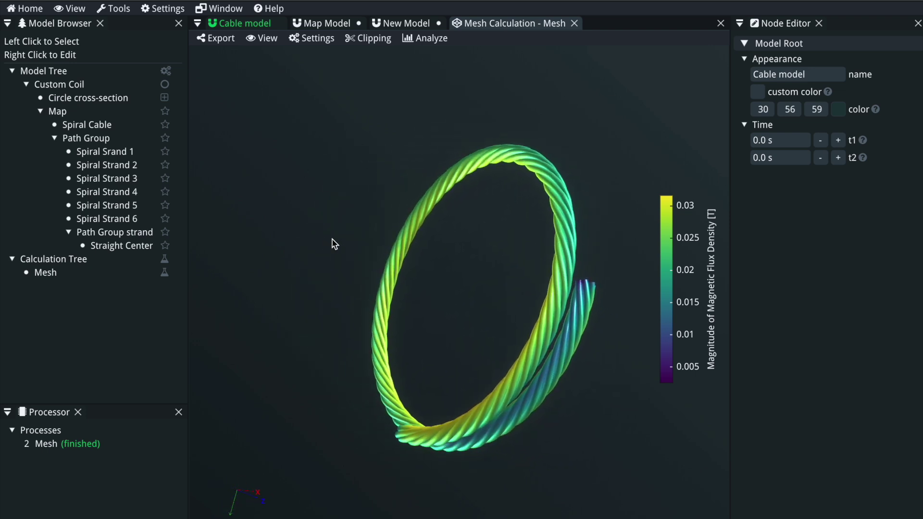
{"action": "left_click_drag", "start_coordinate": [426, 276], "coordinate": [420, 258]}
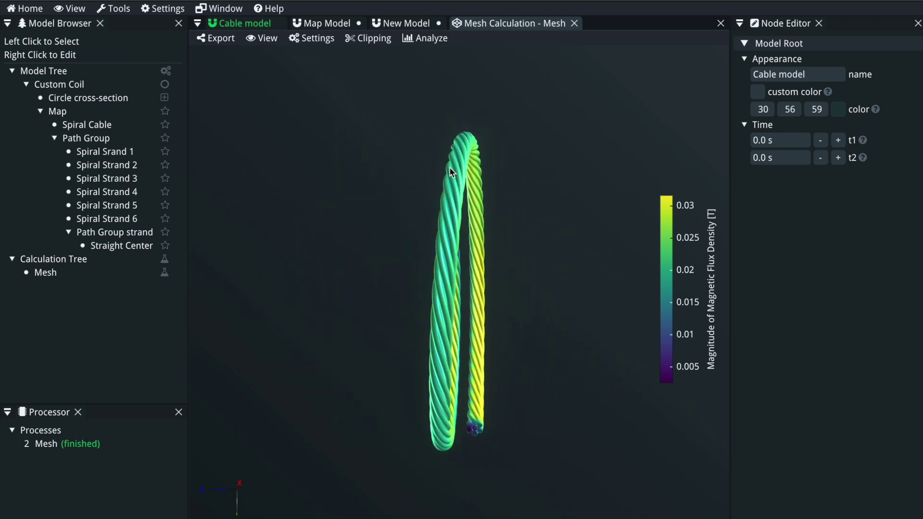
{"action": "left_click", "coordinate": [574, 23]}
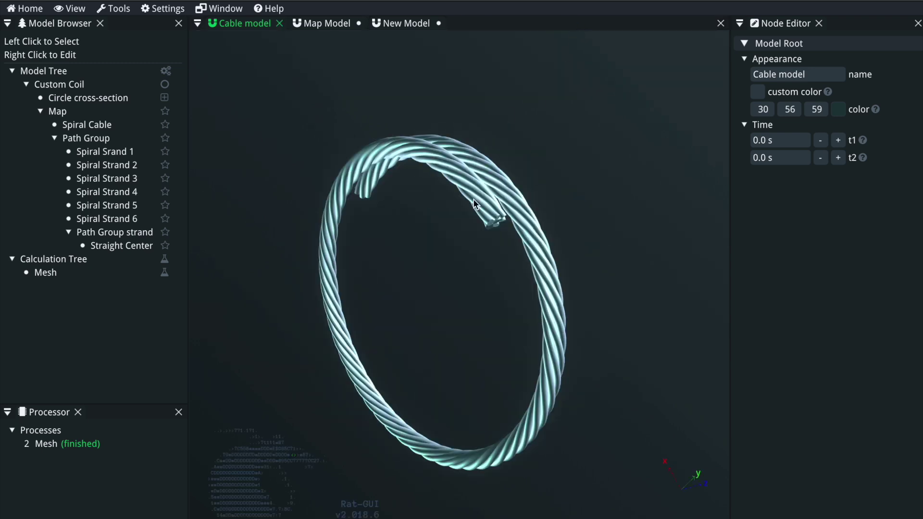
Examine the finished Cable model's coil and the settings of its Map, Path Group and Path Group strand.
{"action": "left_click_drag", "start_coordinate": [453, 295], "coordinate": [498, 272]}
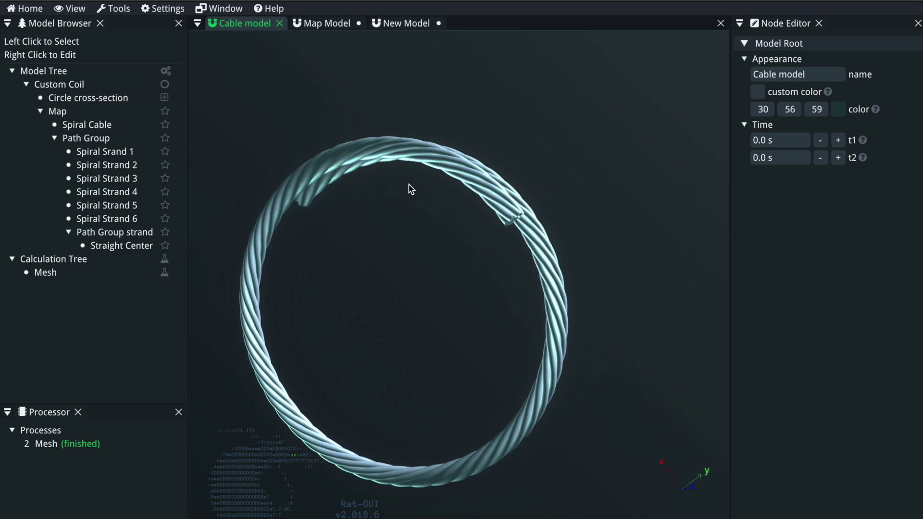
{"action": "left_click_drag", "start_coordinate": [409, 187], "coordinate": [292, 174]}
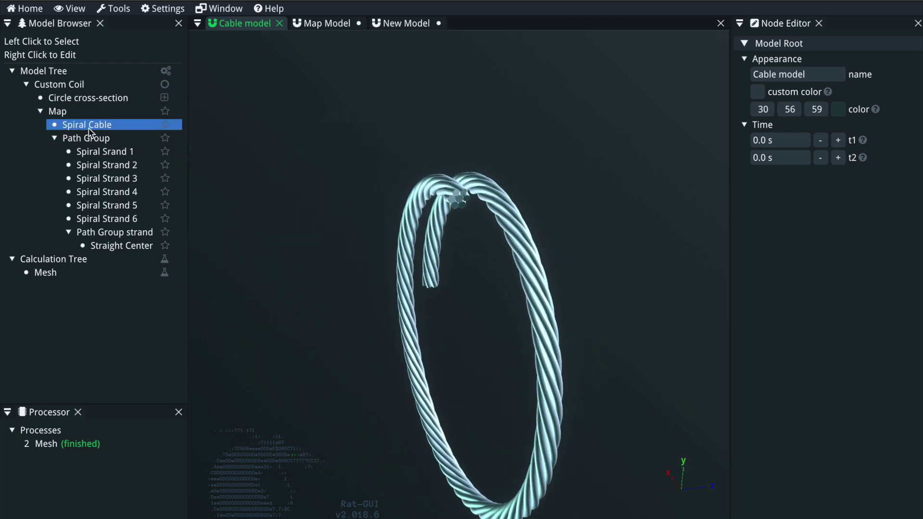
{"action": "left_click", "coordinate": [84, 114]}
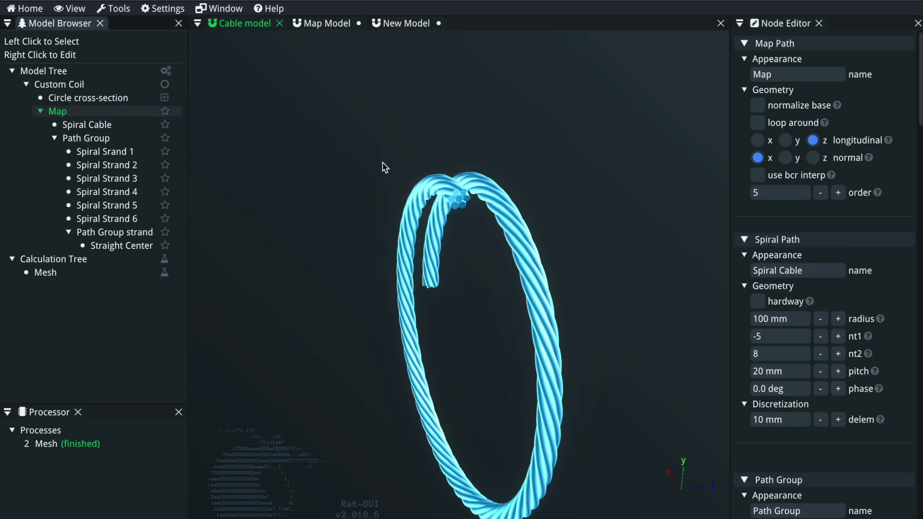
{"action": "left_click_drag", "start_coordinate": [470, 250], "coordinate": [448, 190]}
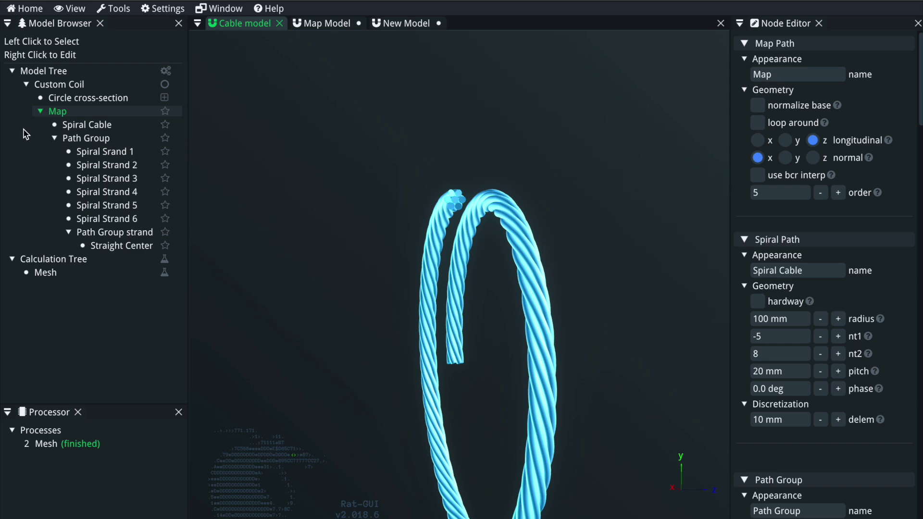
{"action": "left_click", "coordinate": [97, 137]}
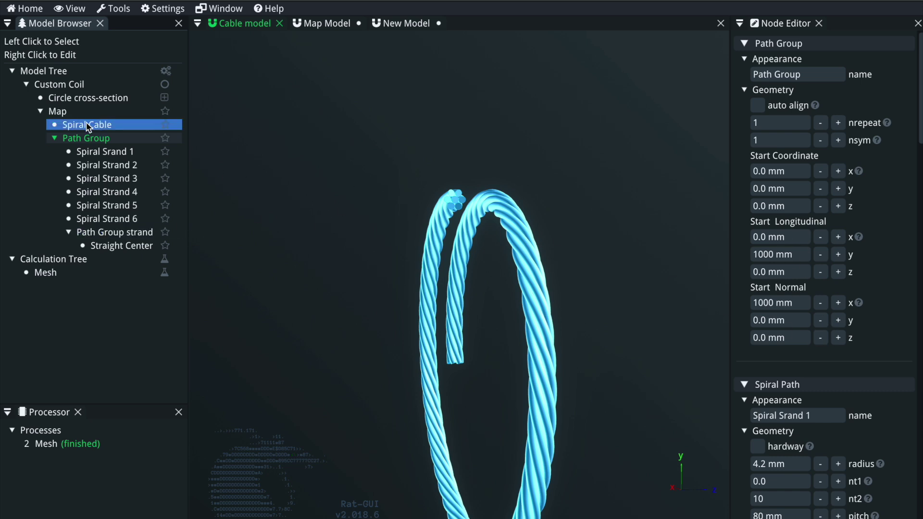
{"action": "left_click", "coordinate": [151, 237]}
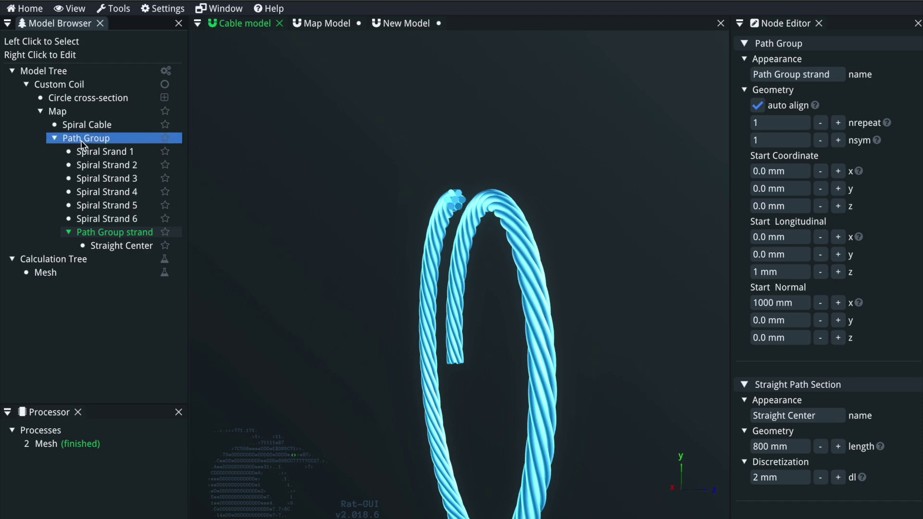
{"action": "left_click", "coordinate": [81, 111]}
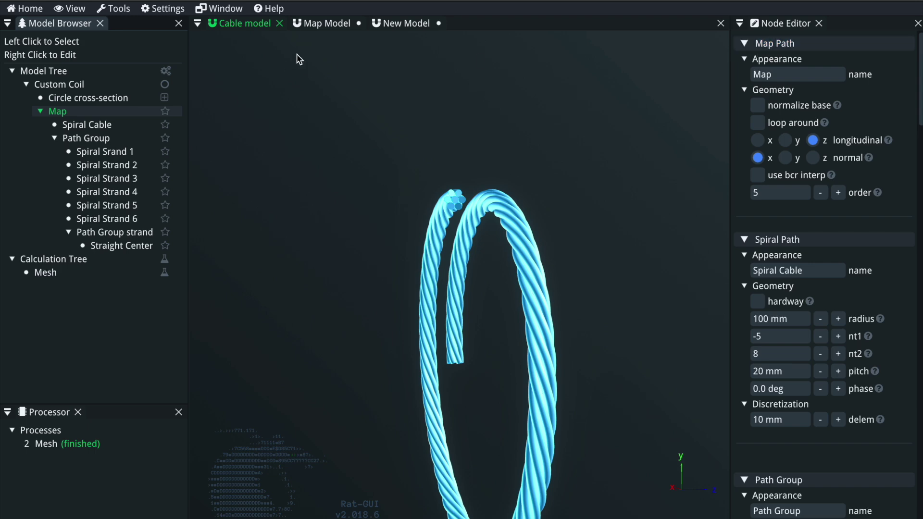
Switch to the Map Model and examine its coil shape and the settings of the Custom Coil, cross-section, Map, Circle and Spiral.
{"action": "left_click", "coordinate": [315, 22]}
{"action": "left_click_drag", "start_coordinate": [455, 291], "coordinate": [335, 218]}
{"action": "left_click", "coordinate": [102, 113]}
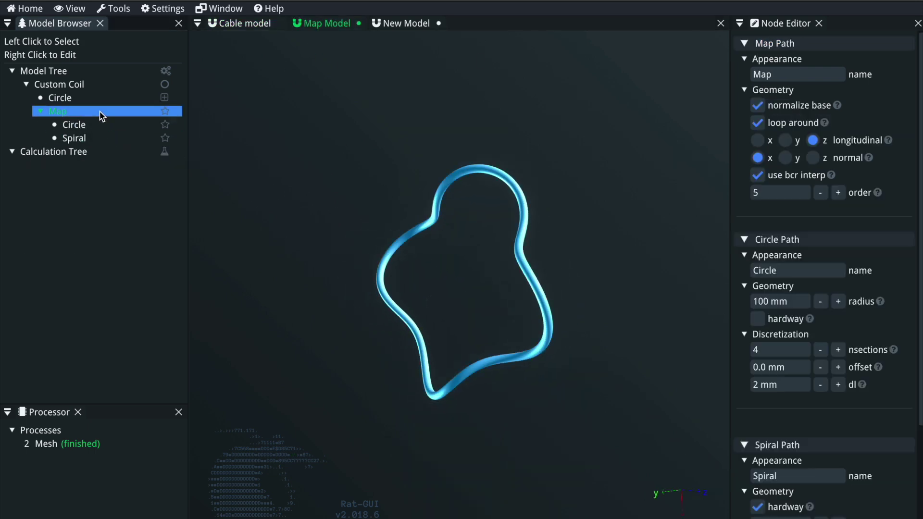
{"action": "left_click", "coordinate": [66, 85]}
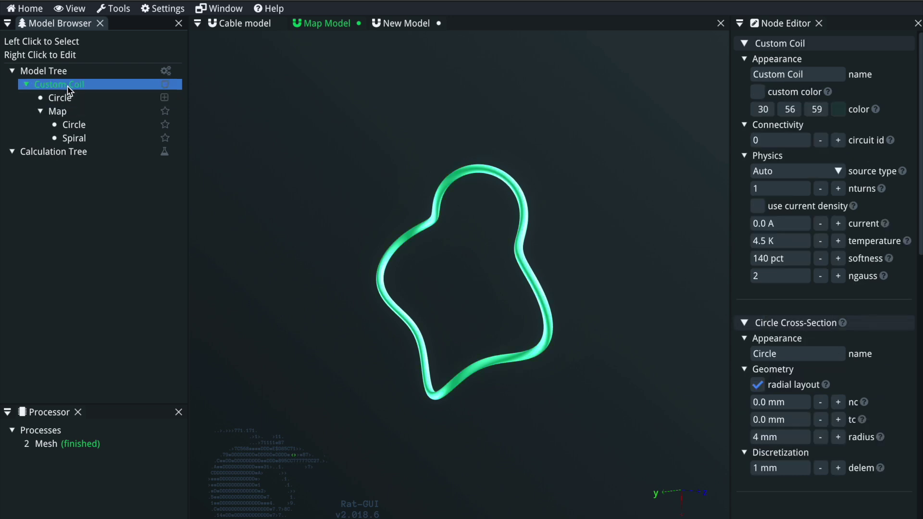
{"action": "left_click", "coordinate": [65, 98]}
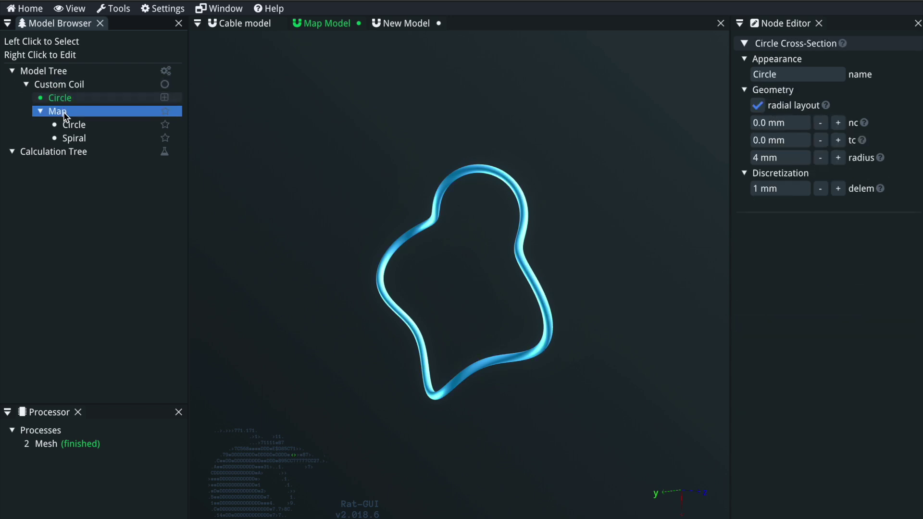
{"action": "left_click", "coordinate": [65, 113]}
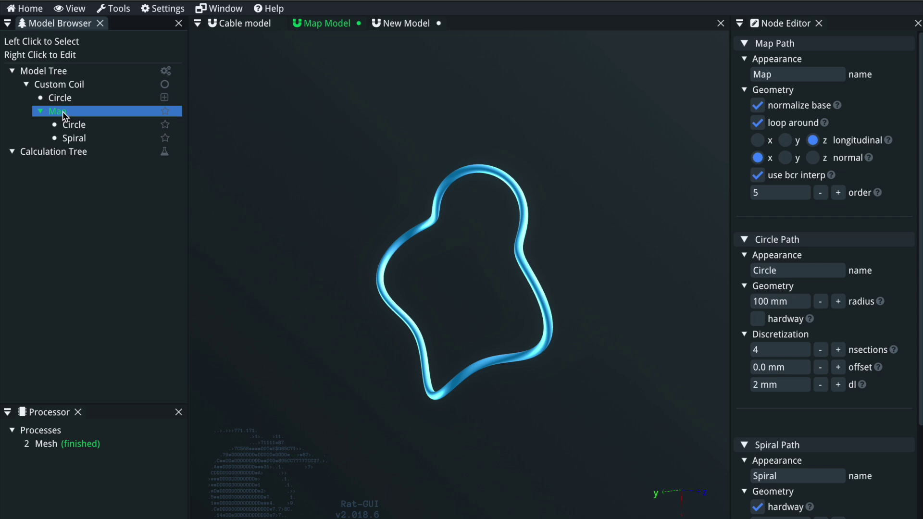
{"action": "left_click", "coordinate": [78, 127]}
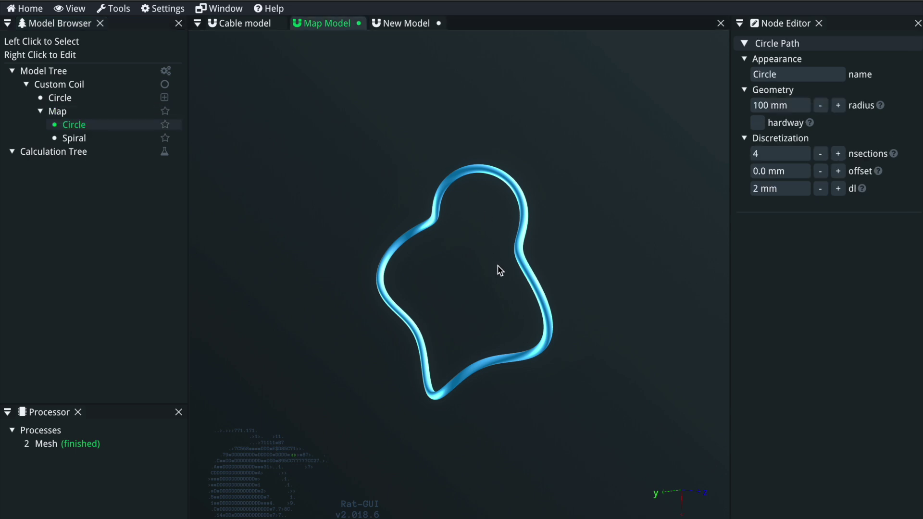
{"action": "left_click_drag", "start_coordinate": [487, 267], "coordinate": [590, 243]}
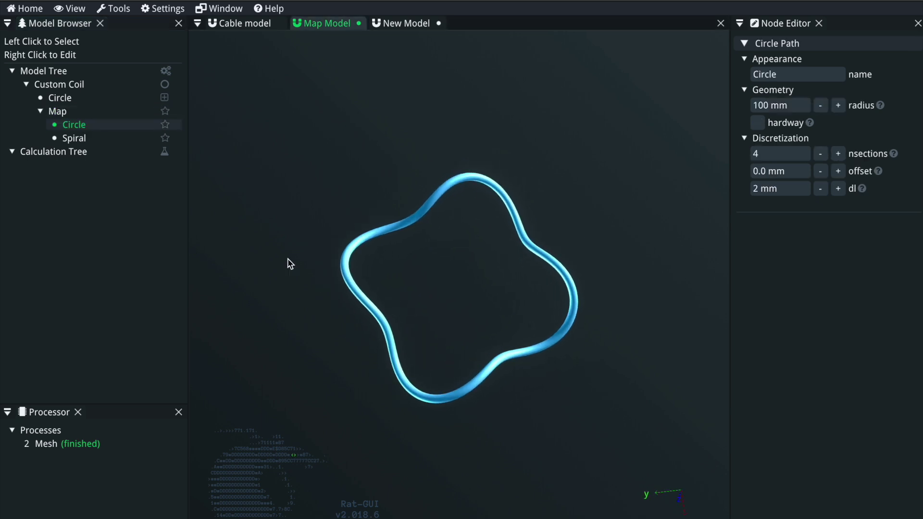
{"action": "left_click", "coordinate": [74, 137]}
{"action": "left_click_drag", "start_coordinate": [470, 310], "coordinate": [393, 178]}
{"action": "left_click_drag", "start_coordinate": [418, 336], "coordinate": [414, 288]}
Disable bcr interpolation on the Map Model's Map and enable it again.
{"action": "left_click", "coordinate": [72, 112]}
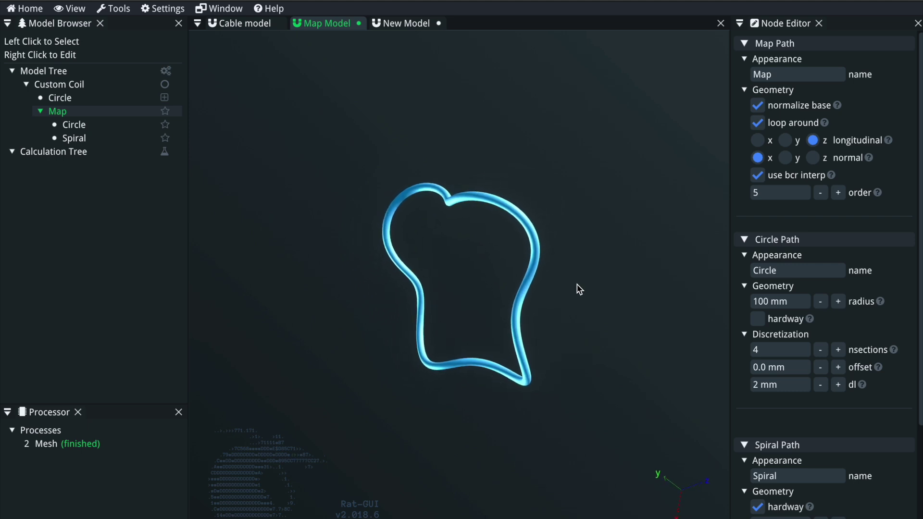
{"action": "left_click", "coordinate": [757, 177]}
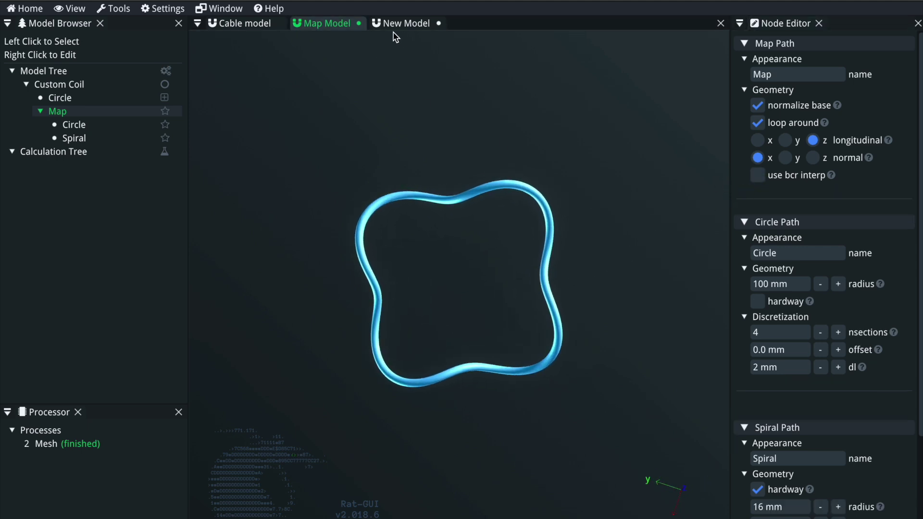
{"action": "left_click", "coordinate": [752, 176]}
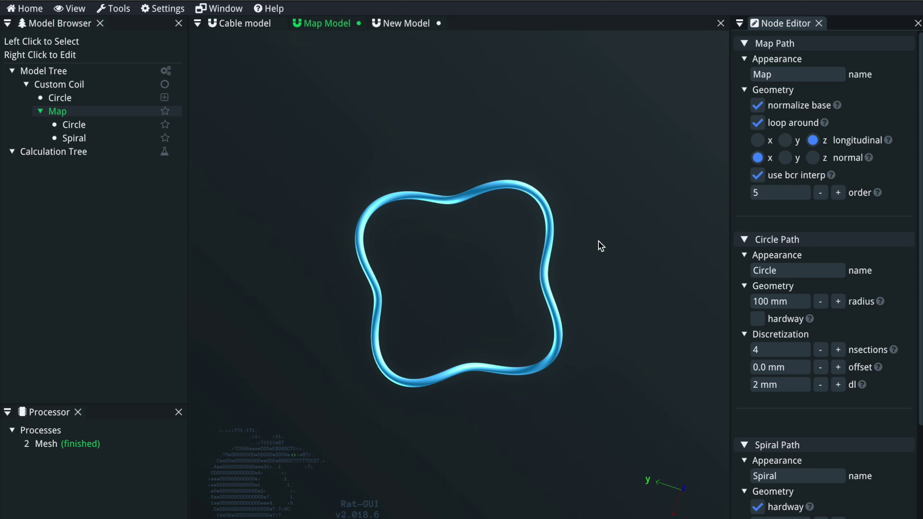
Switch to the Cable model and enable bcr interpolation on its Map, turning it back off again.
{"action": "left_click_drag", "start_coordinate": [572, 273], "coordinate": [435, 290]}
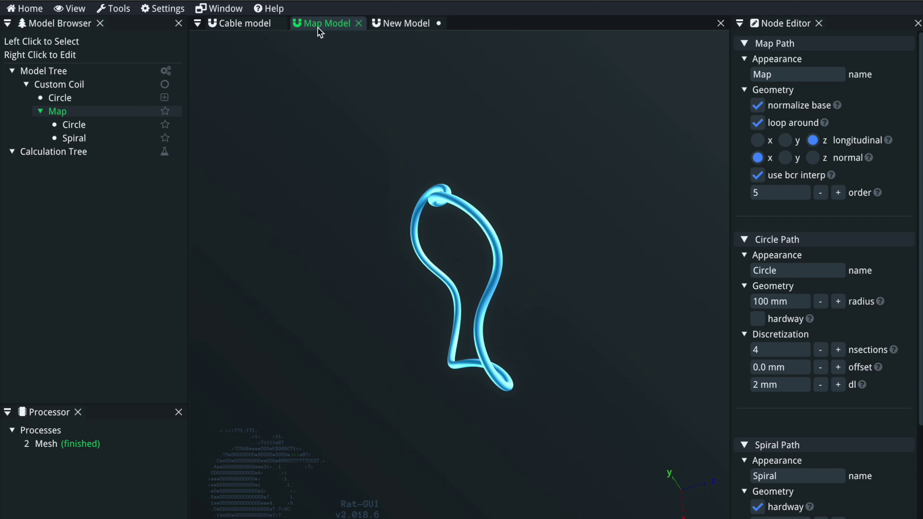
{"action": "left_click", "coordinate": [251, 25]}
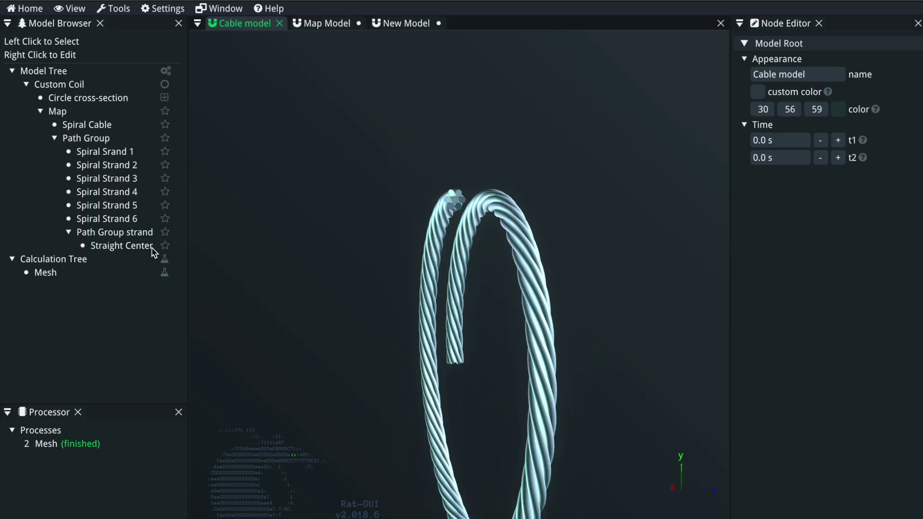
{"action": "left_click", "coordinate": [460, 206]}
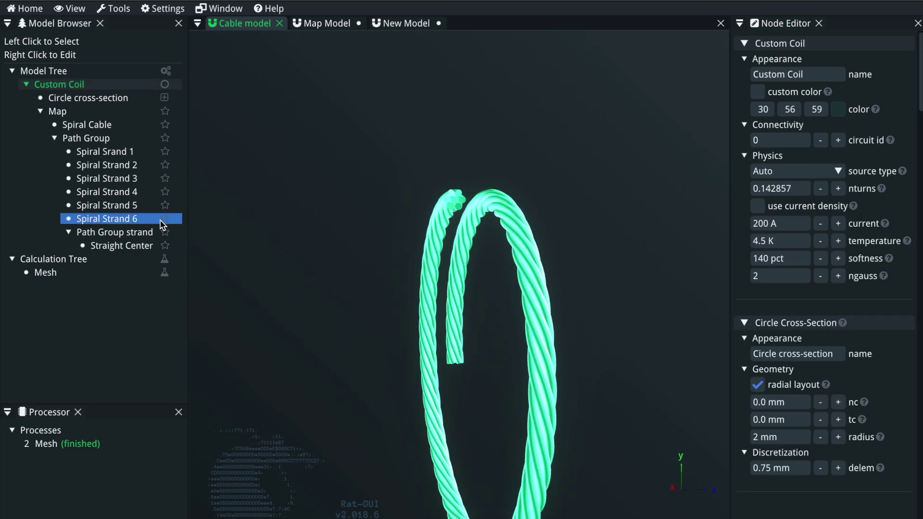
{"action": "left_click", "coordinate": [116, 152]}
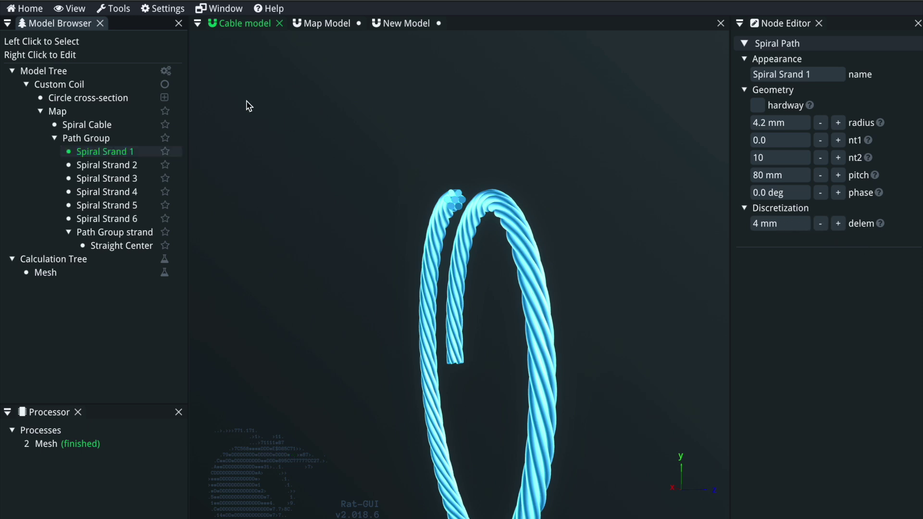
{"action": "left_click", "coordinate": [102, 120]}
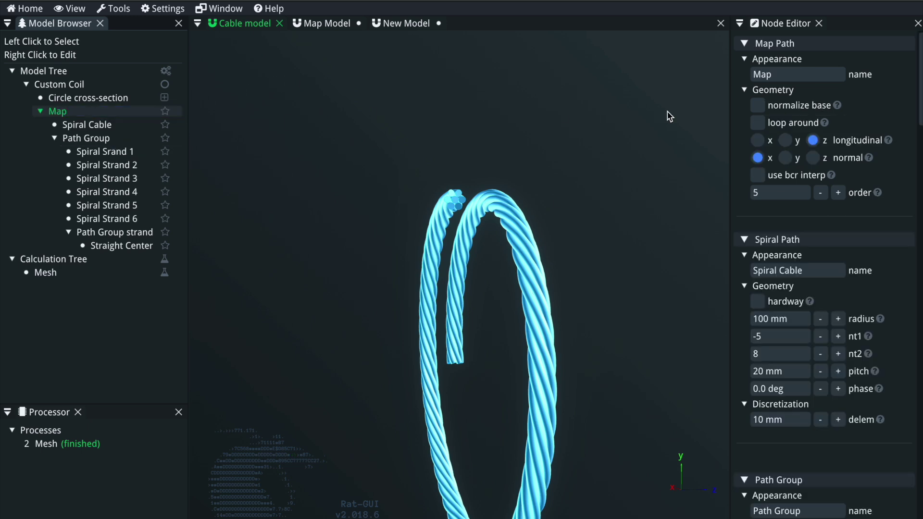
{"action": "left_click", "coordinate": [762, 178]}
{"action": "left_click", "coordinate": [758, 175]}
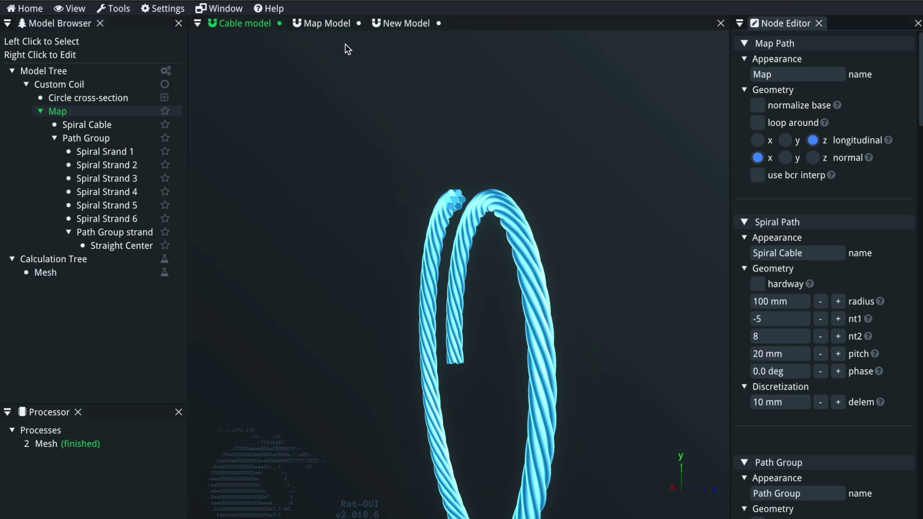
Switch to the Map Model and disable bcr interpolation and loop around on its Map.
{"action": "left_click", "coordinate": [327, 25]}
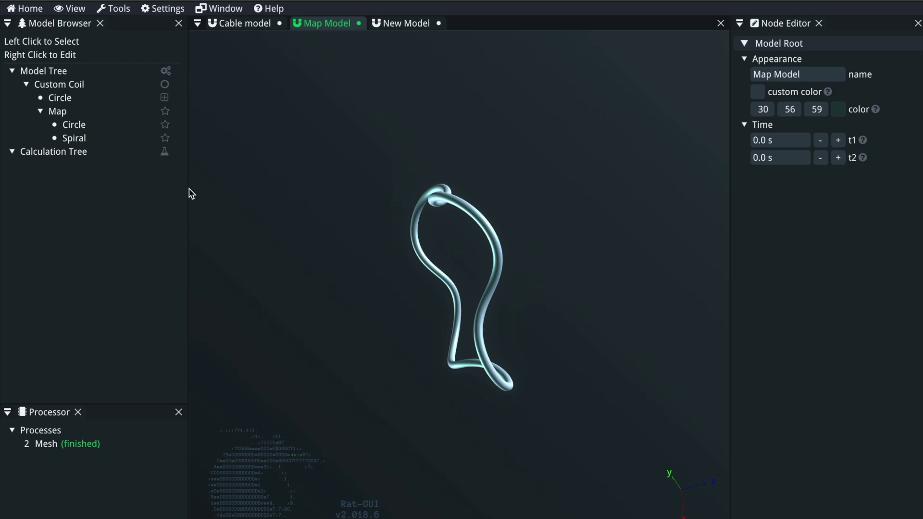
{"action": "left_click", "coordinate": [86, 112]}
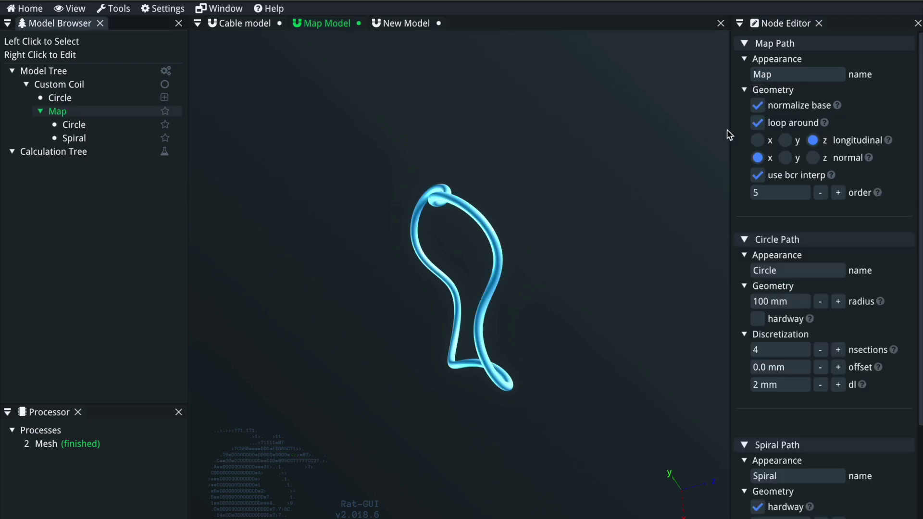
{"action": "left_click", "coordinate": [758, 176]}
{"action": "left_click_drag", "start_coordinate": [719, 249], "coordinate": [671, 255]}
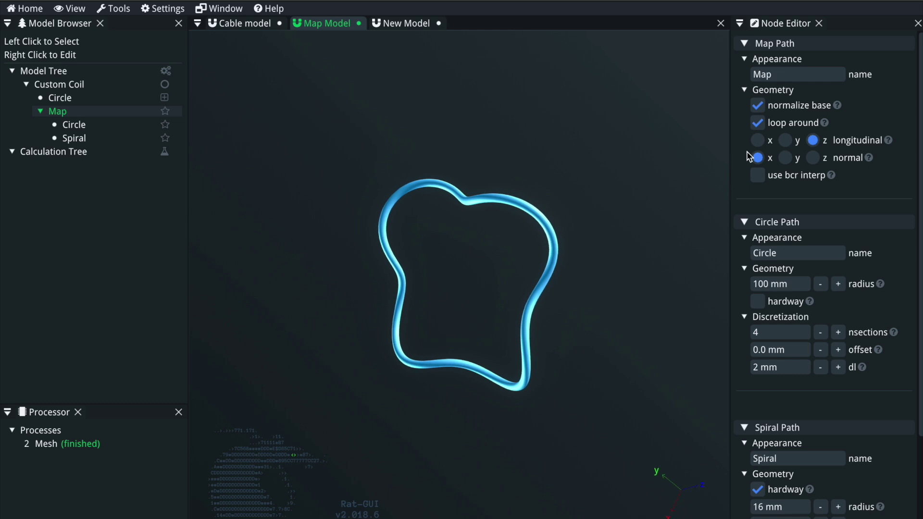
{"action": "left_click", "coordinate": [756, 124]}
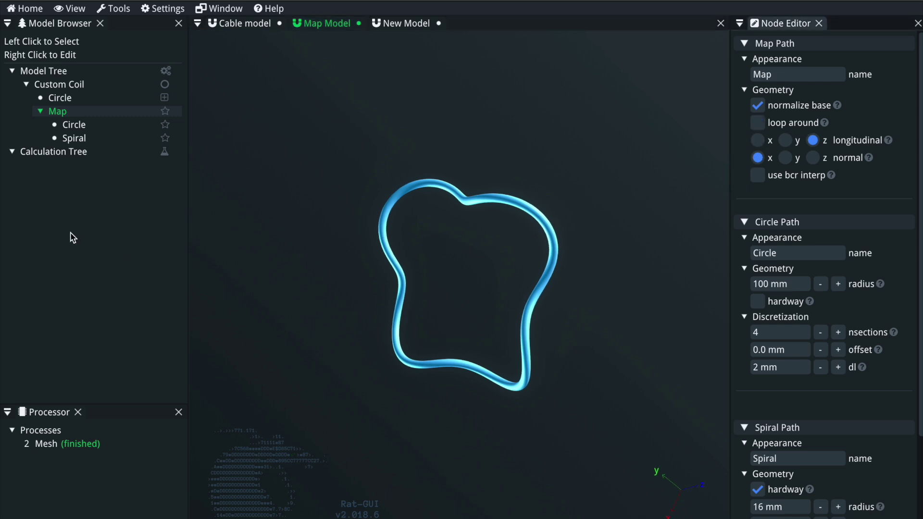
Reduce the Map Model's Spiral nt2 value to 3.5 and further to 3, inspecting the open coil at each value.
{"action": "left_click", "coordinate": [75, 141]}
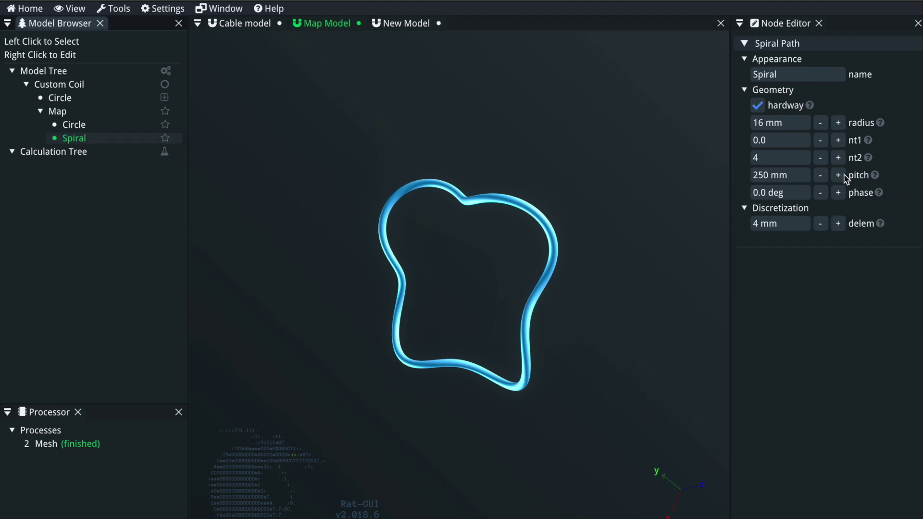
{"action": "left_click", "coordinate": [820, 158]}
{"action": "left_click_drag", "start_coordinate": [626, 381], "coordinate": [685, 306]}
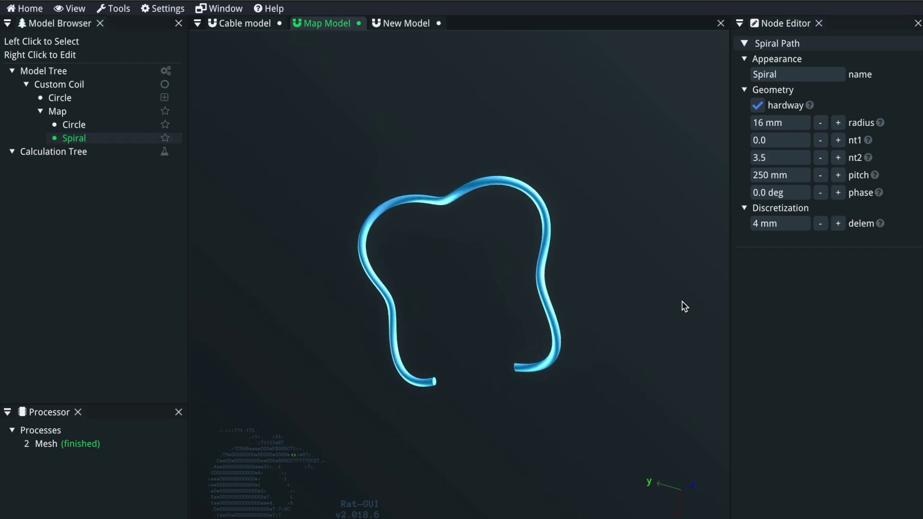
{"action": "left_click", "coordinate": [820, 158]}
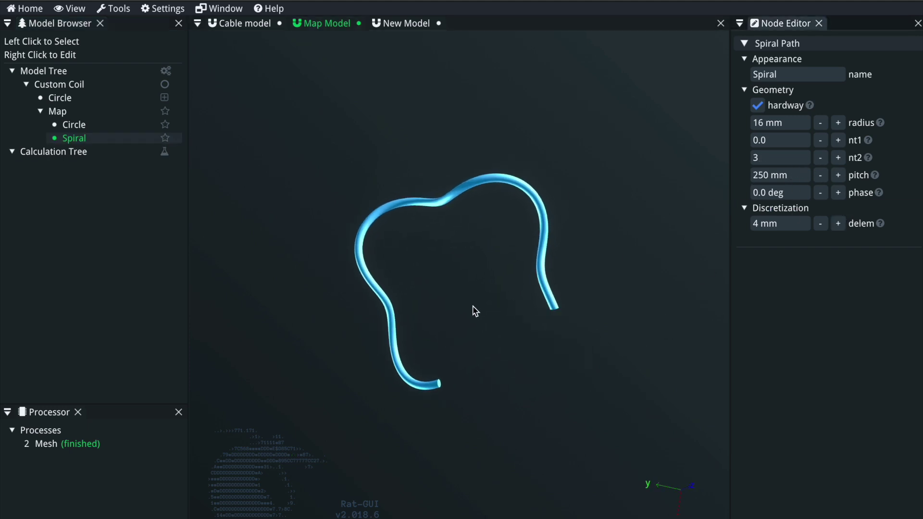
{"action": "left_click_drag", "start_coordinate": [531, 316], "coordinate": [568, 262]}
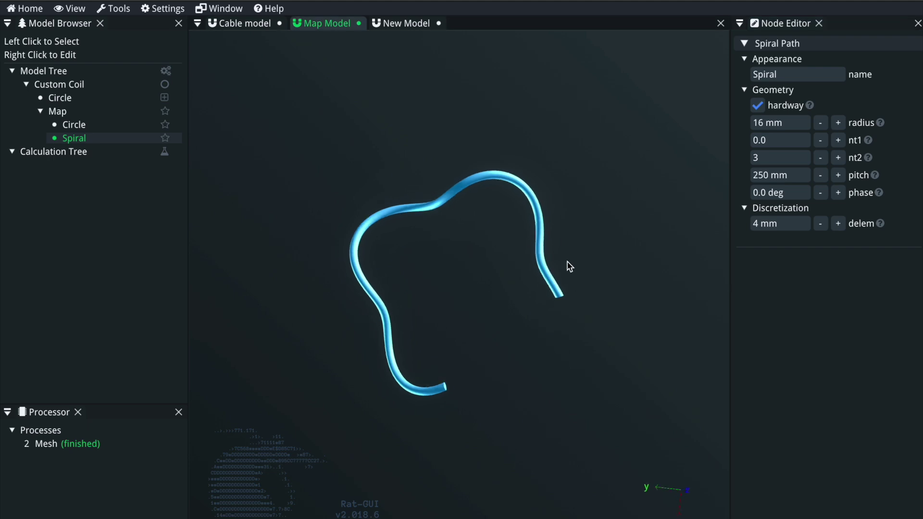
Disable normalize base on the Map and inspect the coil shape.
{"action": "left_click", "coordinate": [126, 111]}
{"action": "left_click", "coordinate": [757, 105]}
{"action": "left_click_drag", "start_coordinate": [470, 296], "coordinate": [567, 298]}
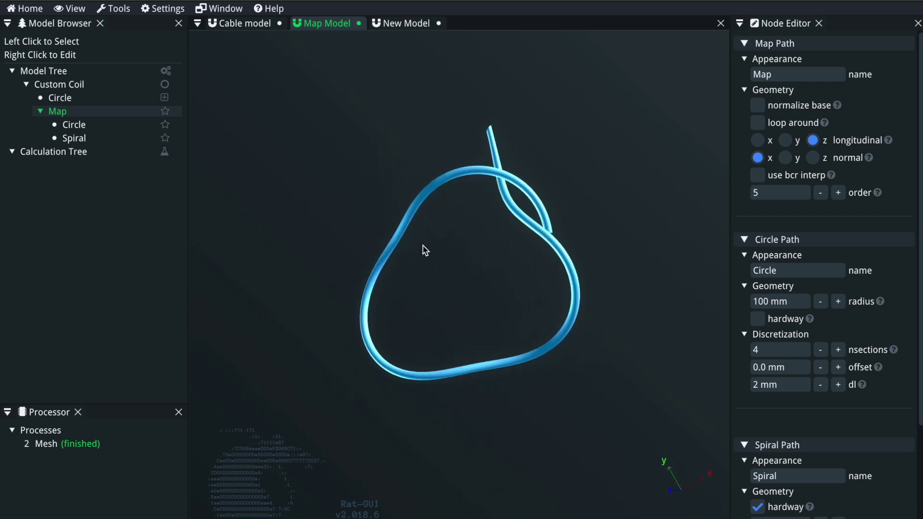
Review the settings of the Spiral and the Circle path, and set the Spiral's nt2 to 2.5.
{"action": "left_click", "coordinate": [84, 138]}
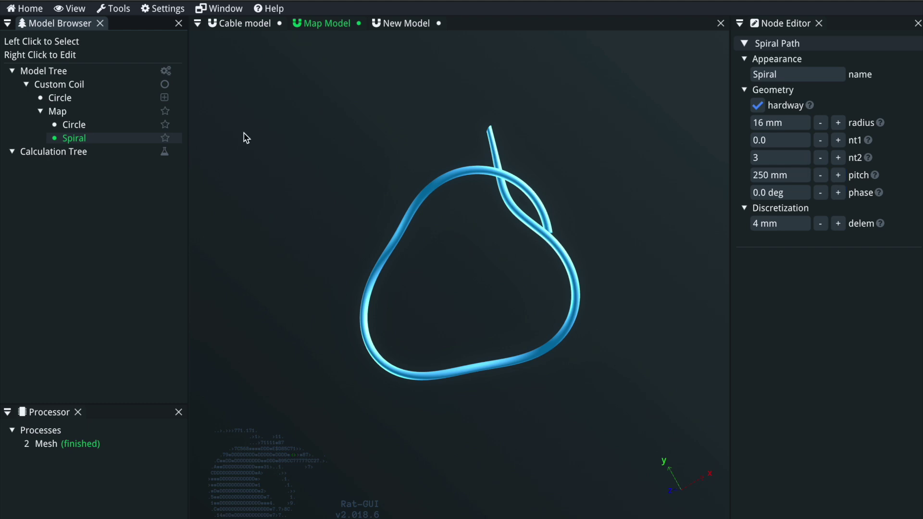
{"action": "left_click", "coordinate": [76, 126]}
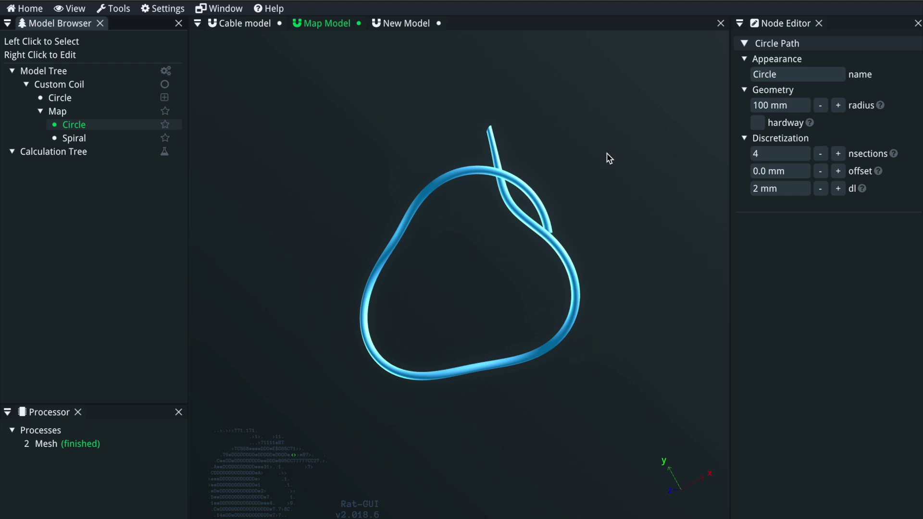
{"action": "left_click", "coordinate": [74, 138]}
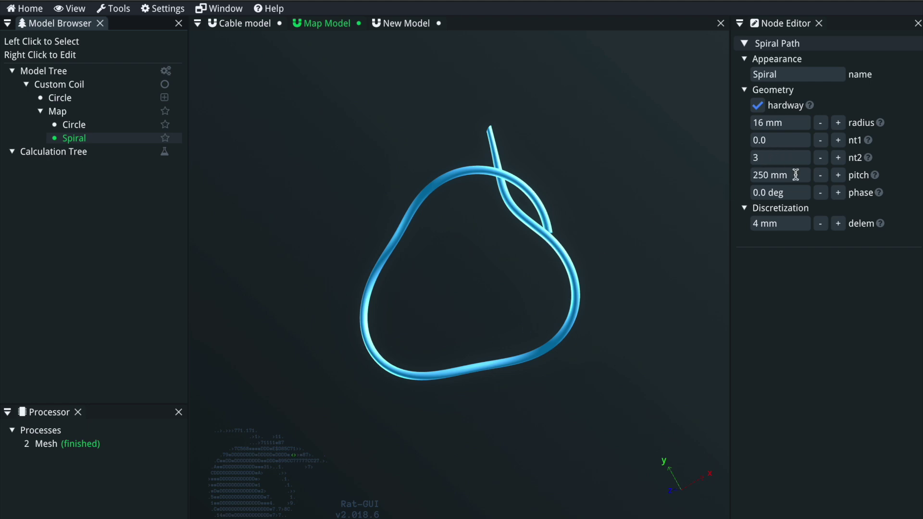
{"action": "left_click_drag", "start_coordinate": [577, 282], "coordinate": [423, 350]}
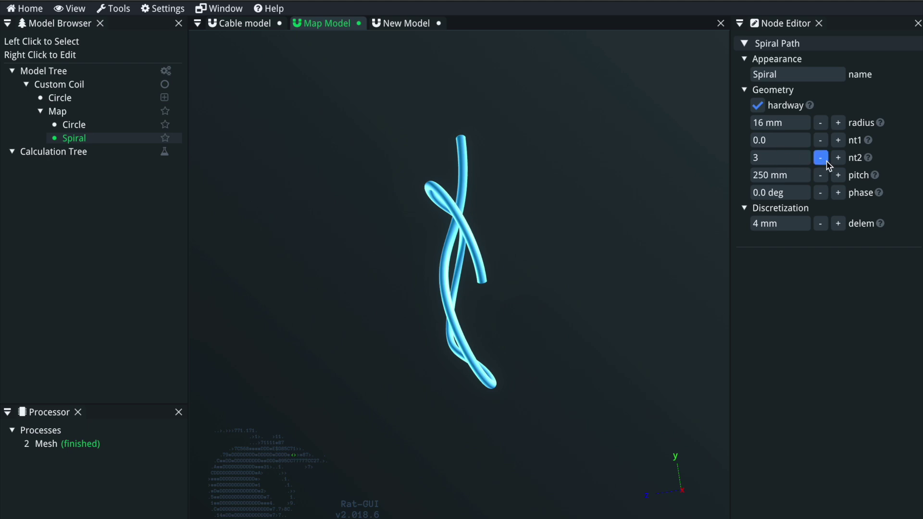
{"action": "left_click", "coordinate": [806, 160]}
{"action": "type", "text": "2.5"}
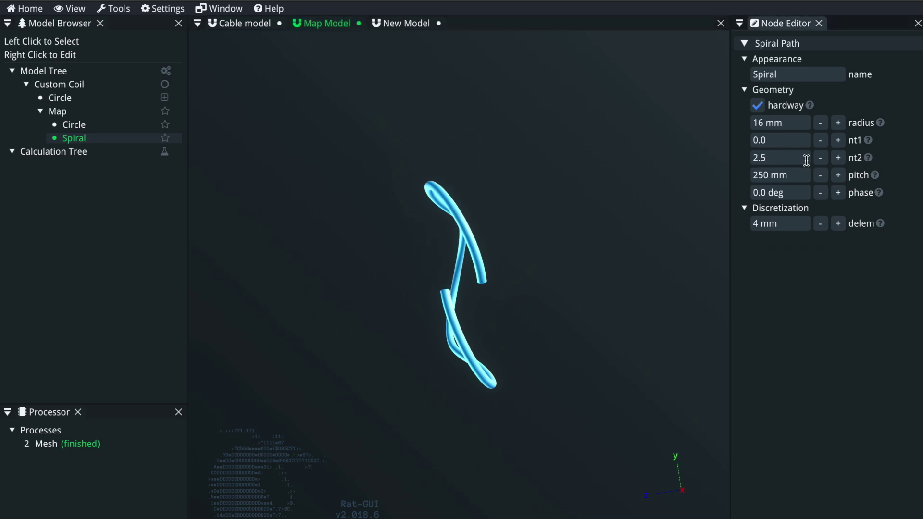
{"action": "left_click_drag", "start_coordinate": [655, 256], "coordinate": [504, 241]}
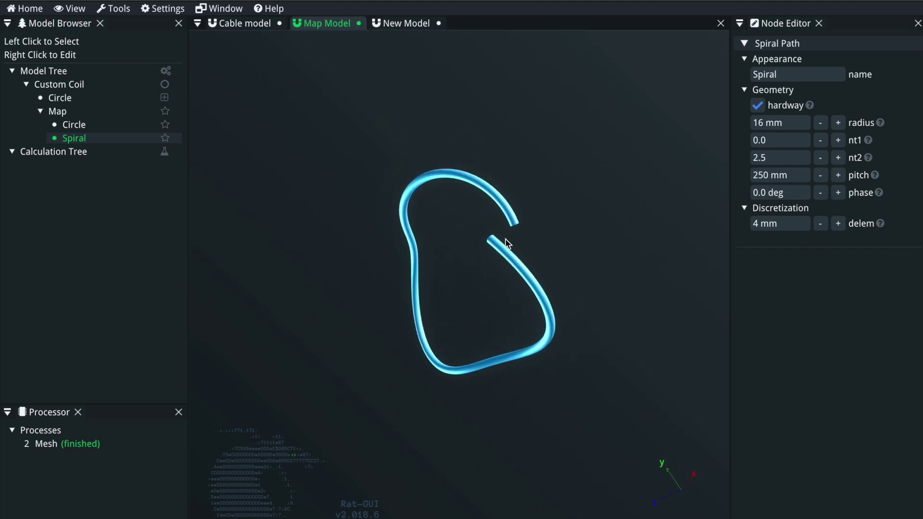
{"action": "left_click_drag", "start_coordinate": [500, 277], "coordinate": [248, 195]}
Enable normalize base on the Map again and inspect the coil shape.
{"action": "left_click", "coordinate": [95, 139]}
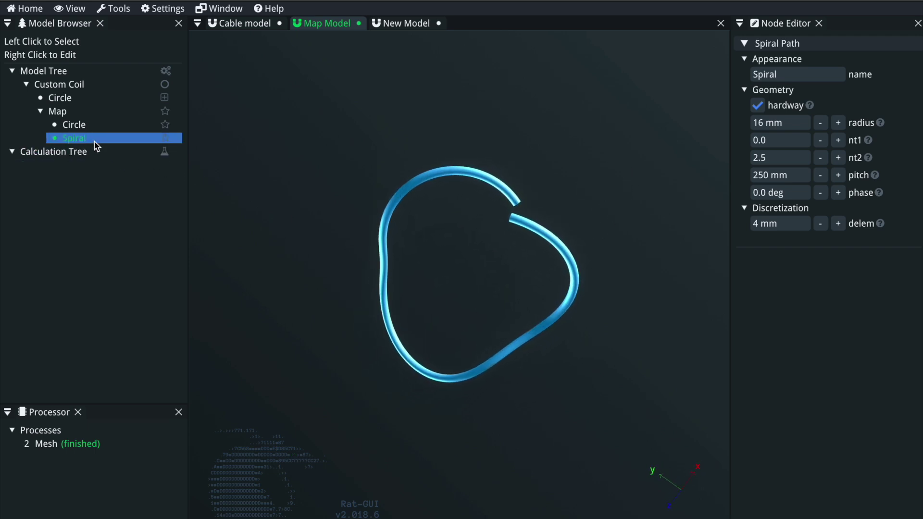
{"action": "left_click", "coordinate": [76, 112]}
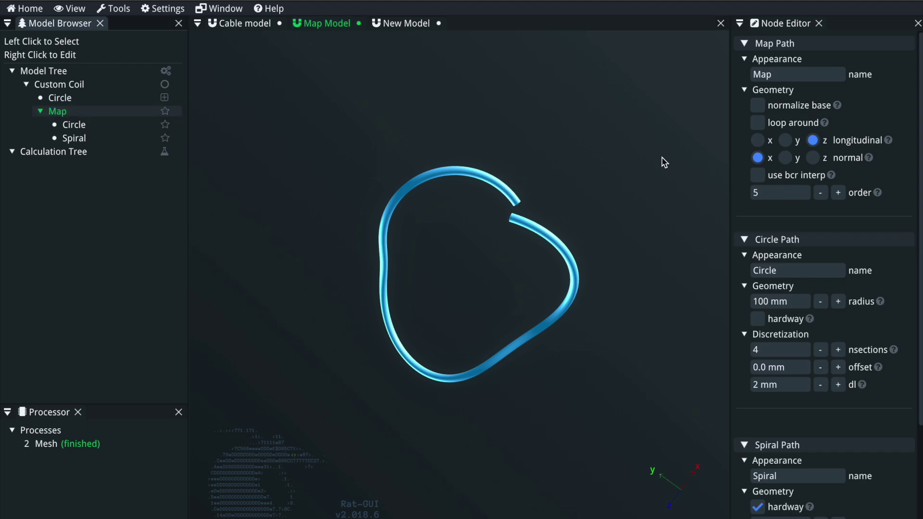
{"action": "left_click", "coordinate": [757, 106]}
{"action": "left_click_drag", "start_coordinate": [597, 206], "coordinate": [437, 206]}
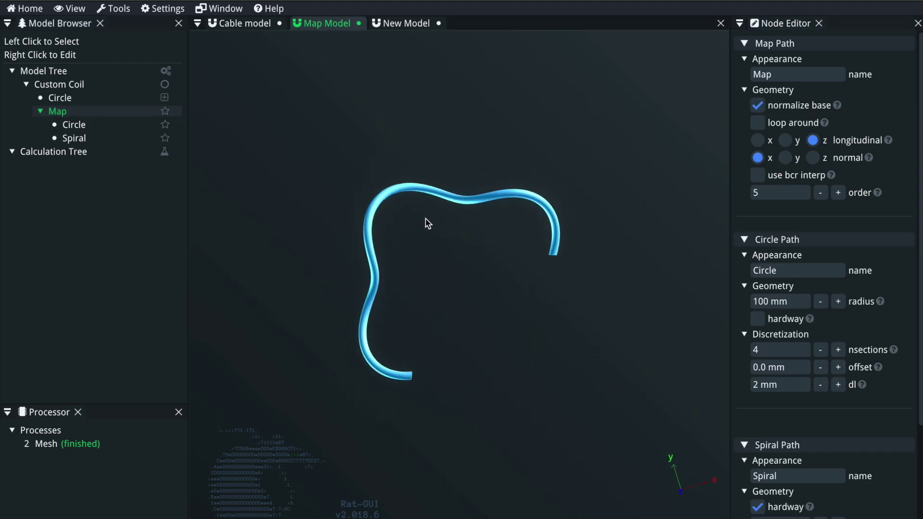
Set the Spiral's nt2 to 4.
{"action": "left_click", "coordinate": [102, 138]}
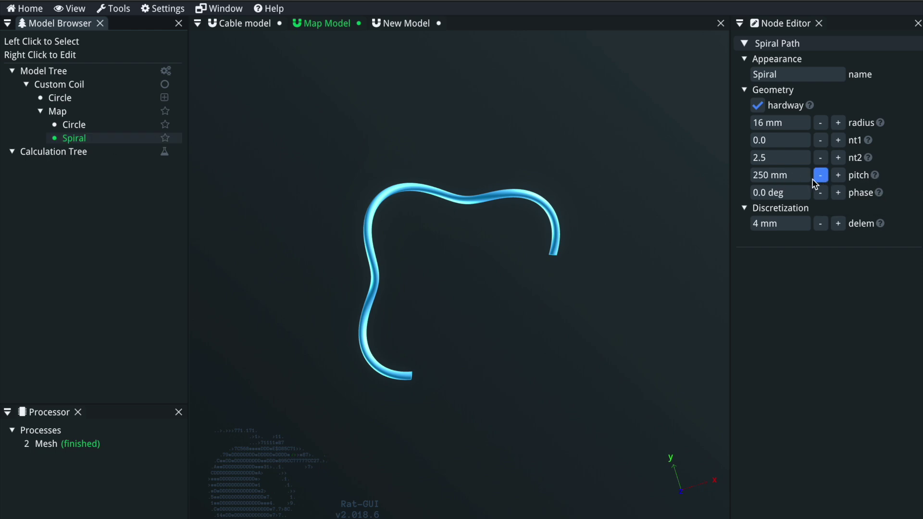
{"action": "left_click_drag", "start_coordinate": [599, 248], "coordinate": [700, 190]}
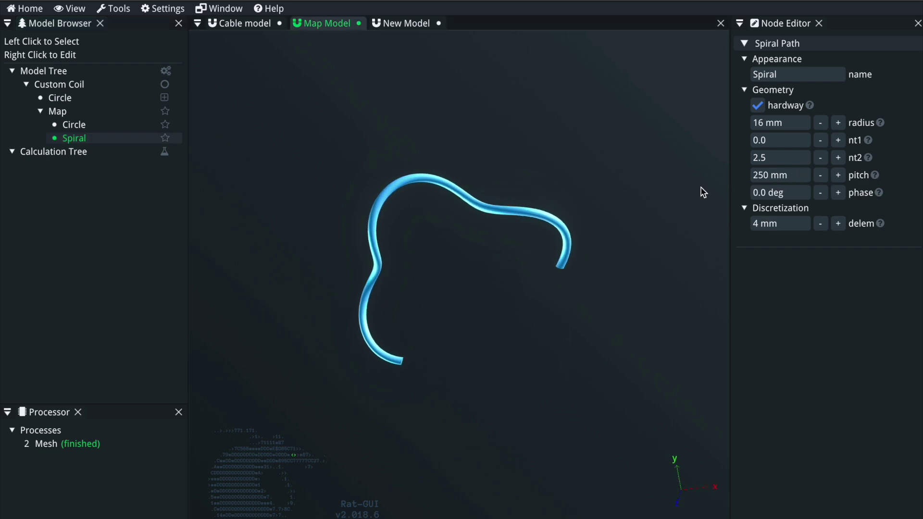
{"action": "left_click", "coordinate": [781, 161]}
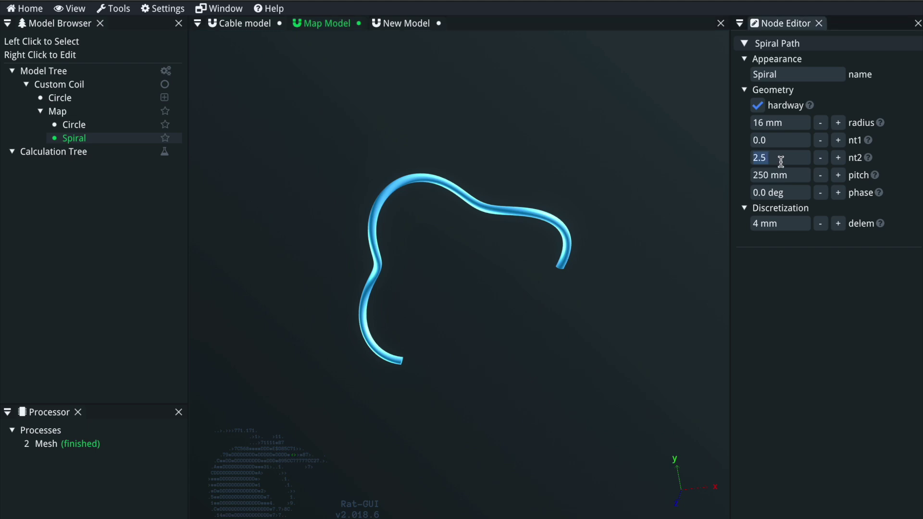
{"action": "type", "text": "4"}
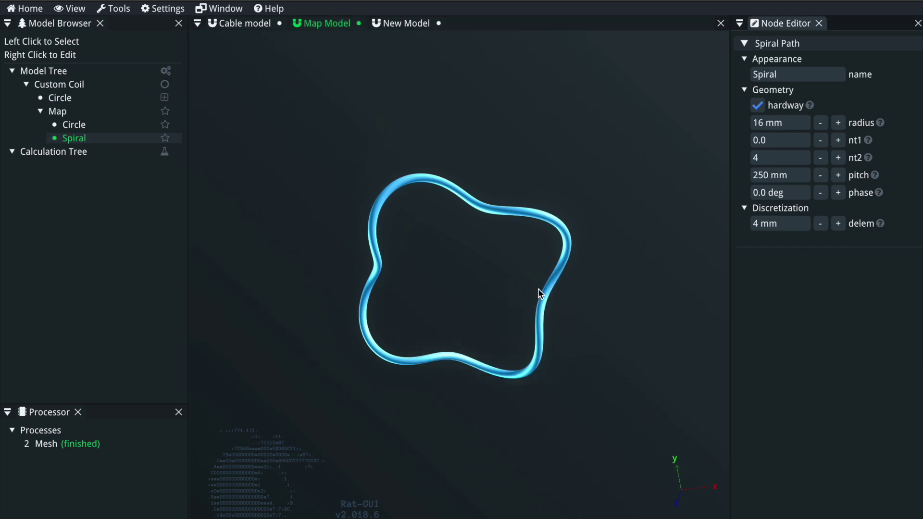
{"action": "mouse_move", "coordinate": [471, 255]}
{"action": "left_mouse_down"}
{"action": "mouse_move", "coordinate": [464, 178]}
{"action": "mouse_move", "coordinate": [462, 256]}
{"action": "left_mouse_up"}
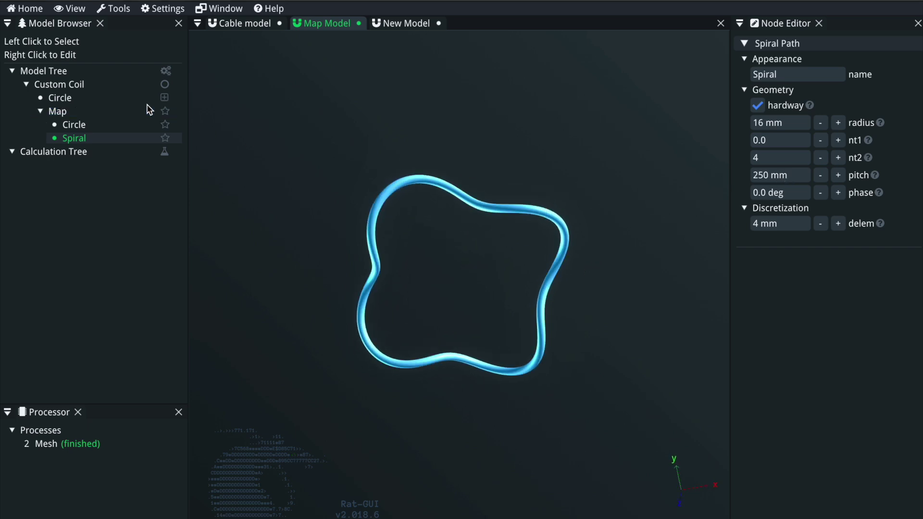
Enable loop around on the Map again.
{"action": "left_click", "coordinate": [129, 113]}
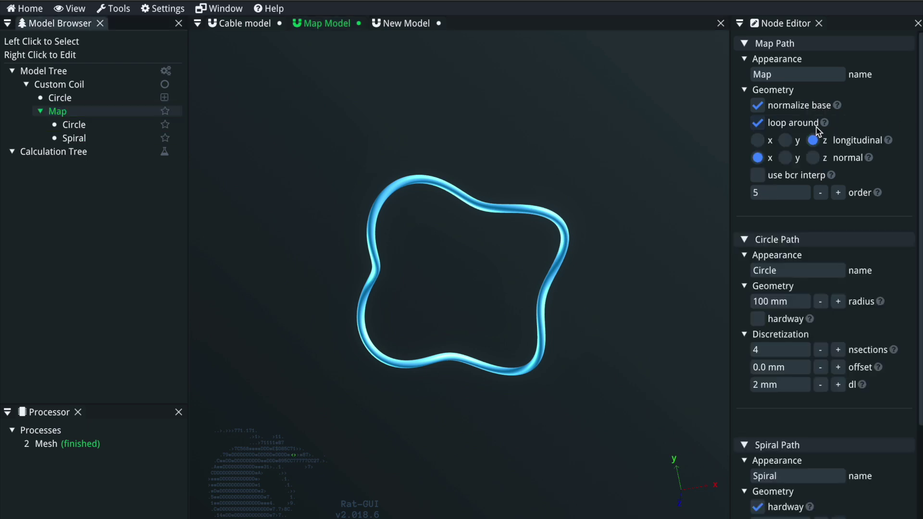
Set the Spiral's nt2 to 3 and its pitch to 333.333 mm, and inspect the coil from several sides.
{"action": "left_click", "coordinate": [87, 138]}
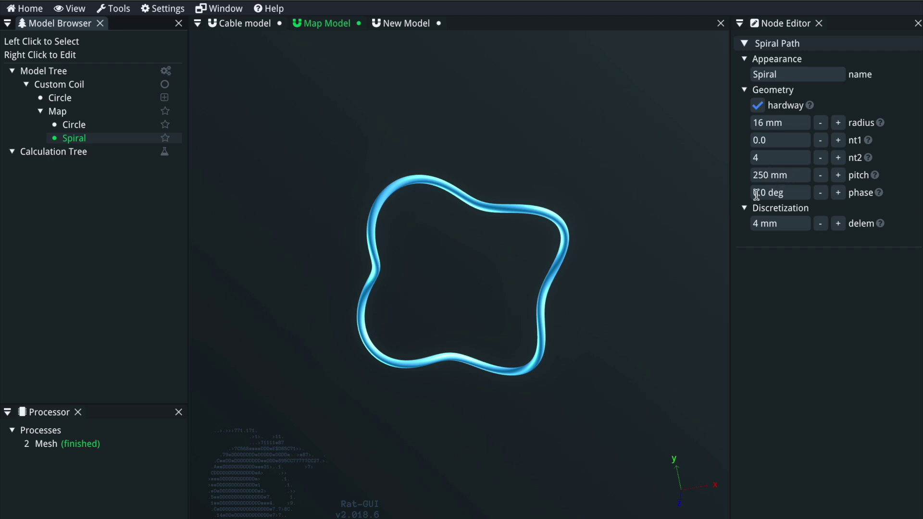
{"action": "left_click_drag", "start_coordinate": [597, 309], "coordinate": [345, 352]}
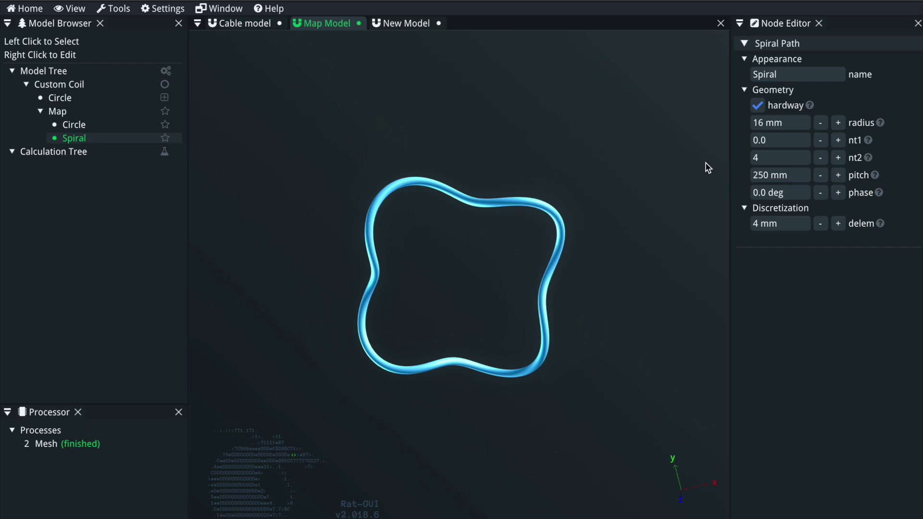
{"action": "left_click", "coordinate": [777, 159]}
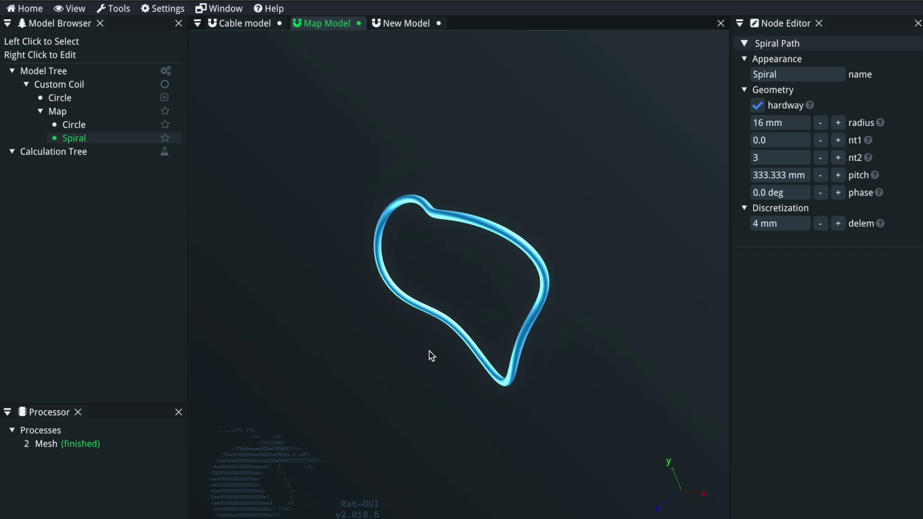
{"action": "left_click_drag", "start_coordinate": [428, 354], "coordinate": [376, 229]}
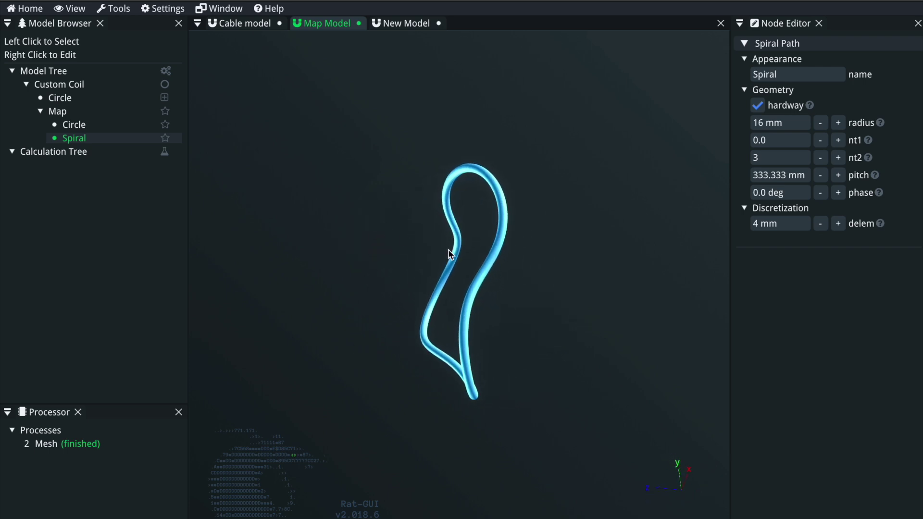
{"action": "left_click_drag", "start_coordinate": [409, 271], "coordinate": [546, 250]}
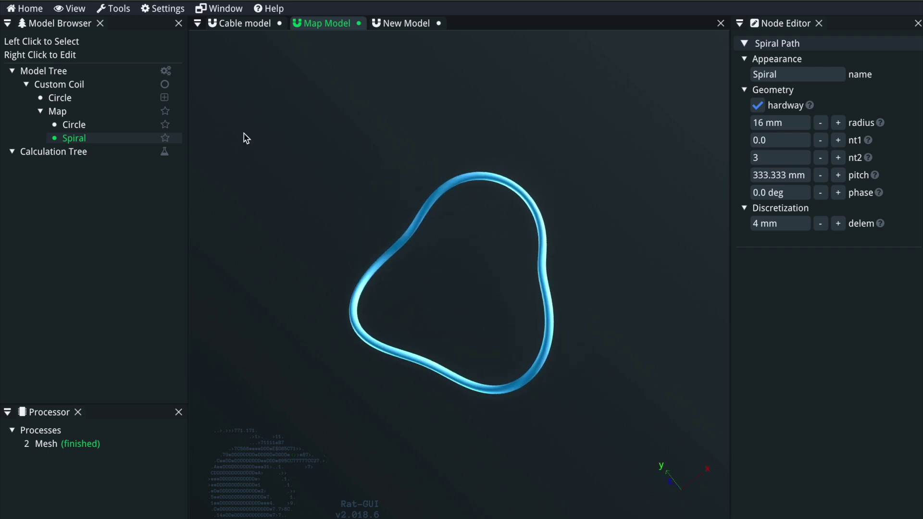
Disable loop around and normalize base on the Map and inspect the resulting coil shape.
{"action": "left_click", "coordinate": [89, 111]}
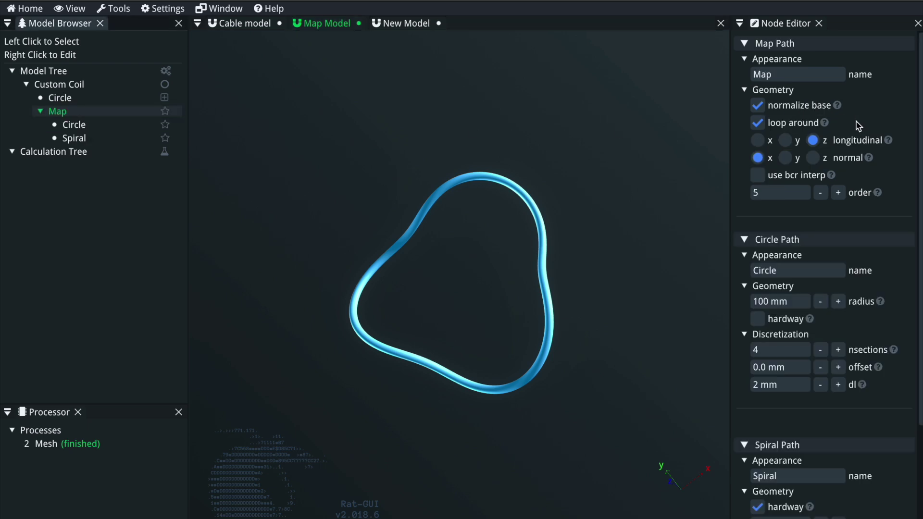
{"action": "left_click", "coordinate": [757, 122]}
{"action": "left_click", "coordinate": [757, 105]}
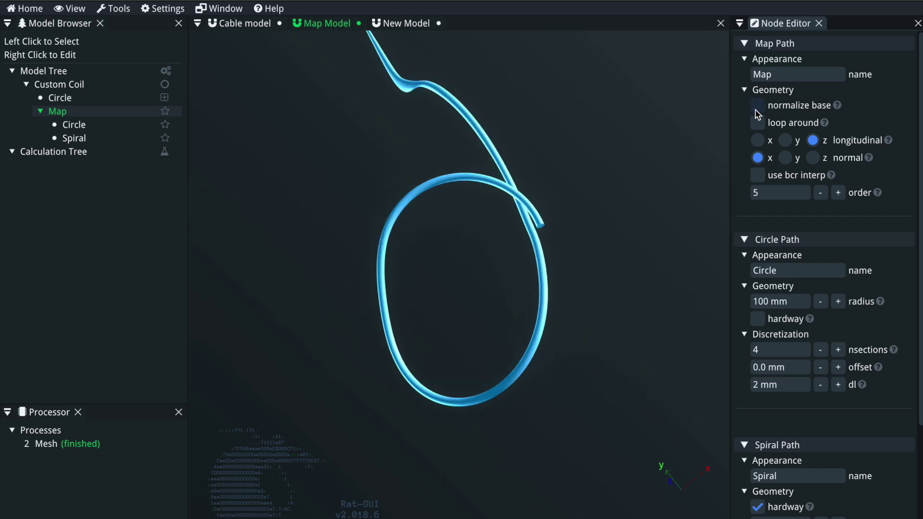
{"action": "left_click_drag", "start_coordinate": [593, 185], "coordinate": [552, 207]}
{"action": "scroll", "coordinate": [548, 205], "scroll_direction": "down", "scroll_amount": 5}
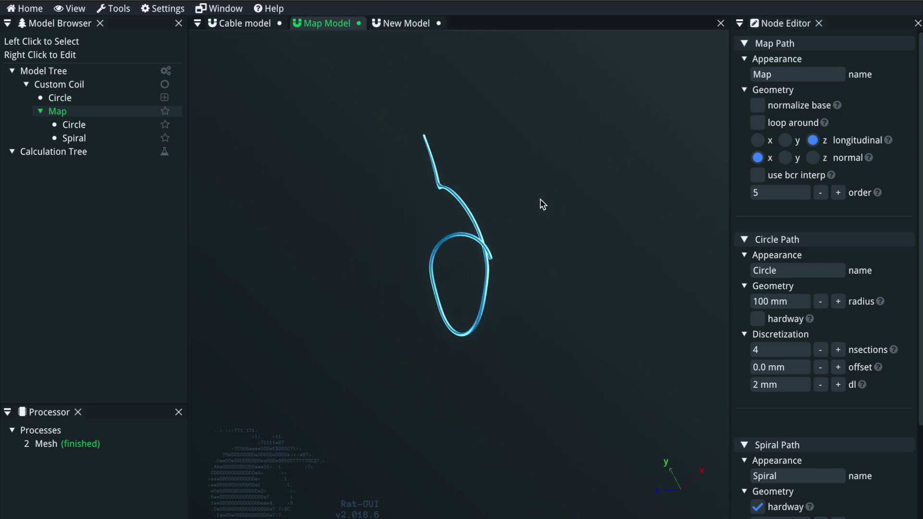
Compare the Map's Circle radius with the Spiral's nt2 and pitch, and examine how the coil's end extends past the circle.
{"action": "left_click", "coordinate": [98, 138]}
{"action": "left_click", "coordinate": [94, 126]}
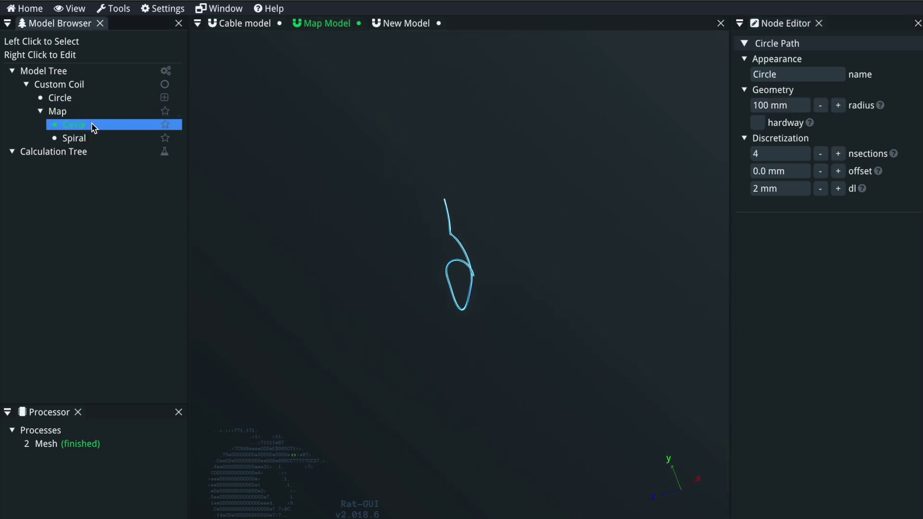
{"action": "left_click", "coordinate": [66, 139]}
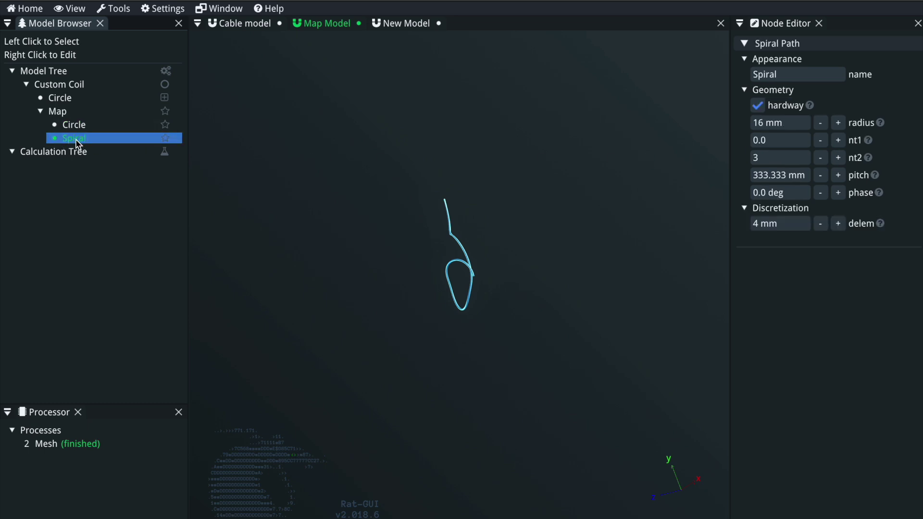
{"action": "left_click_drag", "start_coordinate": [535, 286], "coordinate": [431, 317]}
{"action": "scroll", "coordinate": [430, 294], "scroll_direction": "up", "scroll_amount": 5}
{"action": "left_click", "coordinate": [114, 152]}
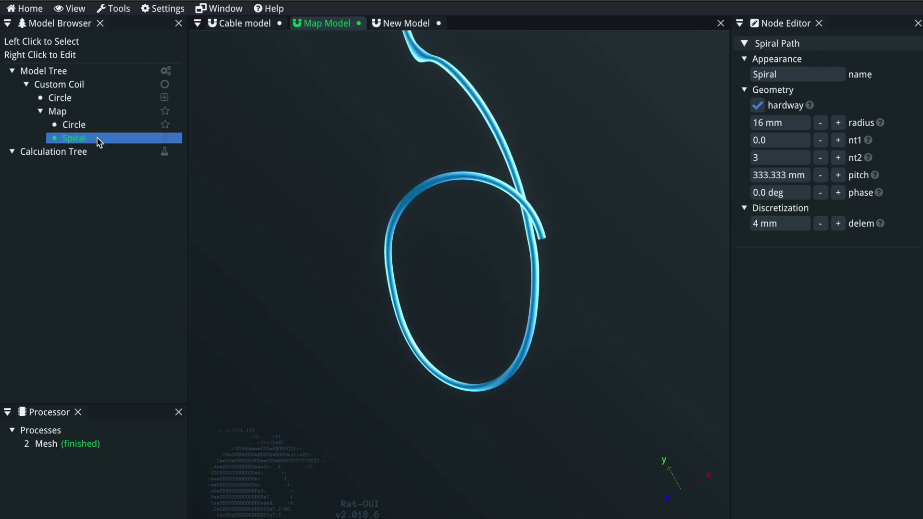
{"action": "left_click", "coordinate": [158, 125]}
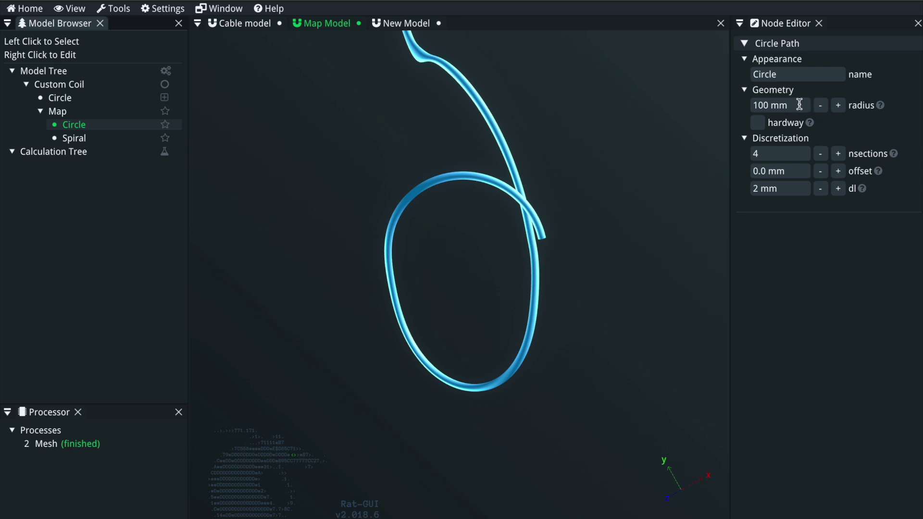
{"action": "left_click", "coordinate": [114, 138]}
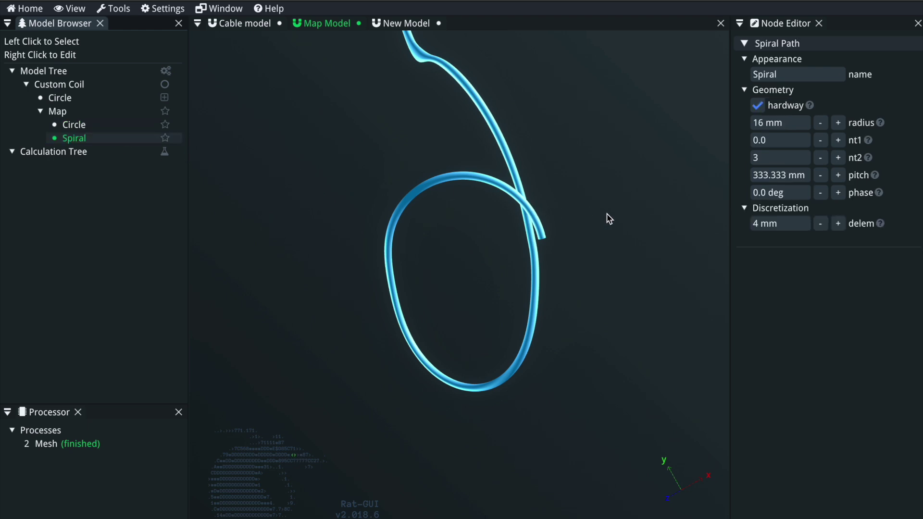
{"action": "left_click", "coordinate": [779, 160]}
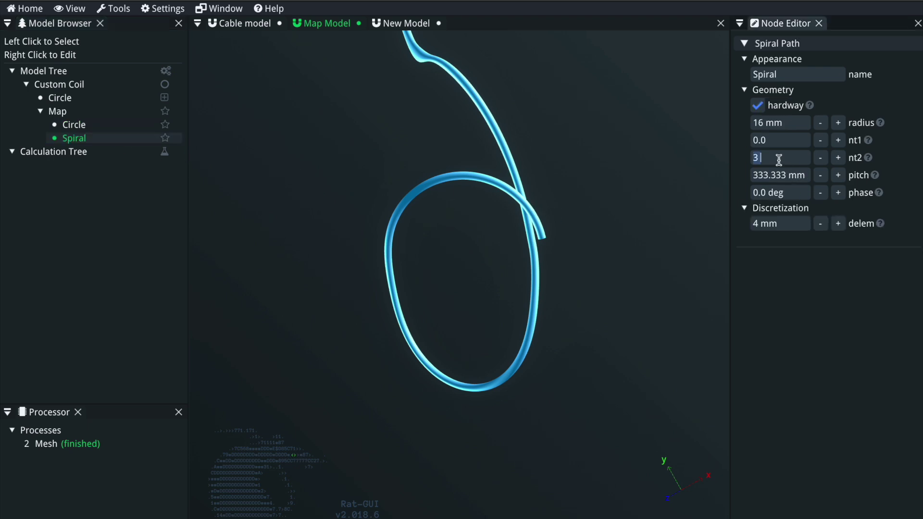
{"action": "left_click", "coordinate": [806, 176]}
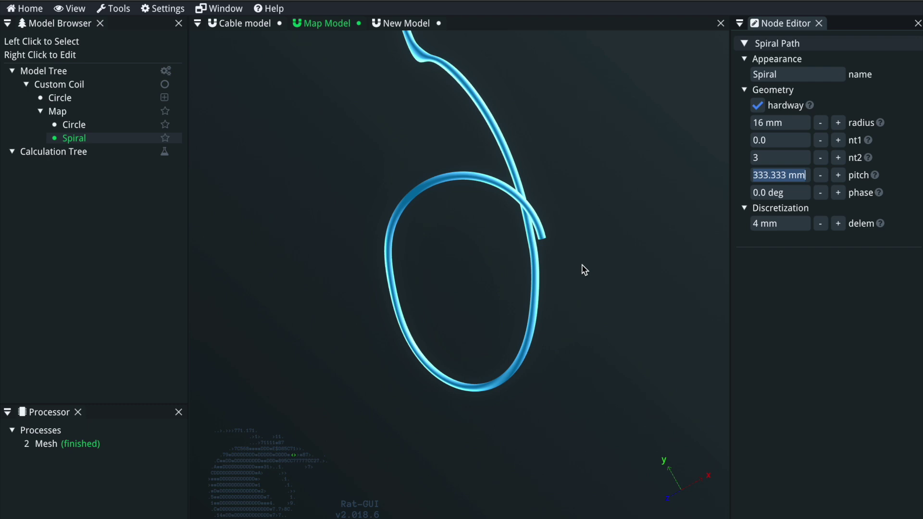
{"action": "scroll", "coordinate": [584, 270], "scroll_direction": "down", "scroll_amount": 5}
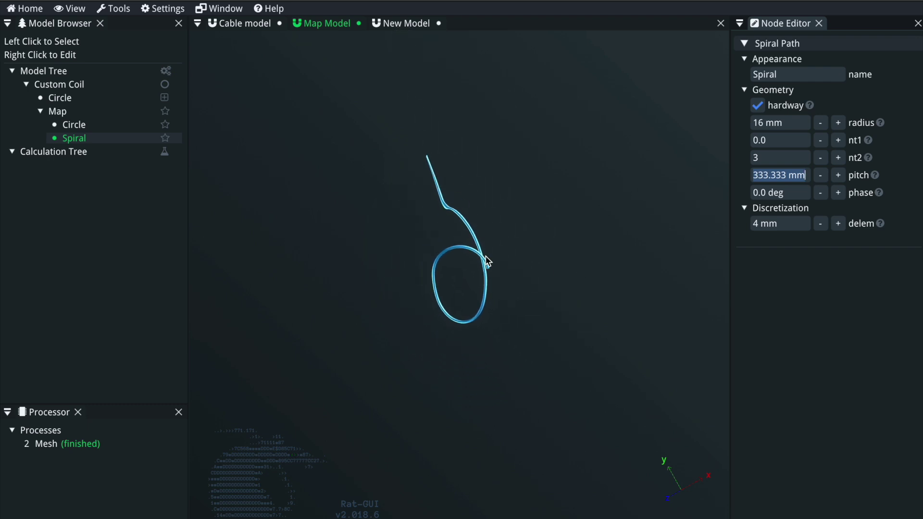
{"action": "left_click", "coordinate": [515, 245]}
{"action": "left_click_drag", "start_coordinate": [515, 245], "coordinate": [439, 262]}
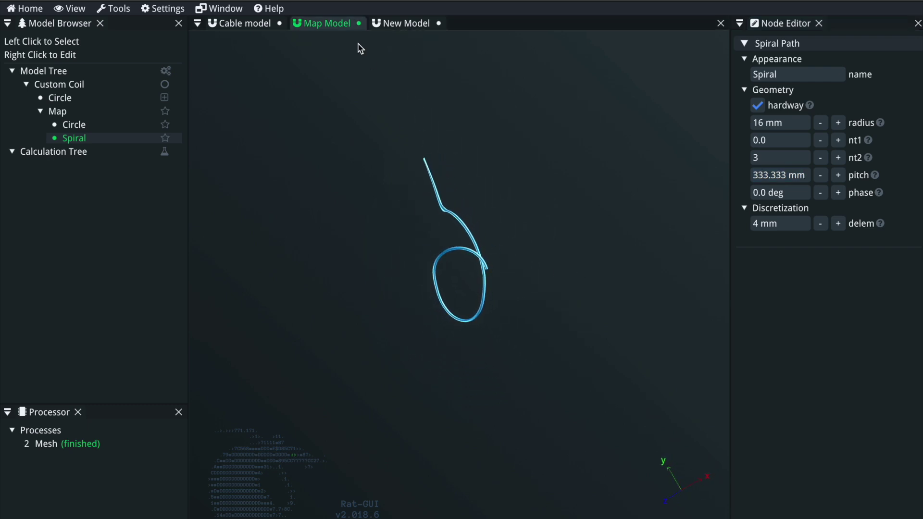
Switch to the Cable model and compare the Spiral Cable settings with those of Spiral Strand 3.
{"action": "left_click", "coordinate": [253, 25]}
{"action": "left_click_drag", "start_coordinate": [447, 225], "coordinate": [304, 232]}
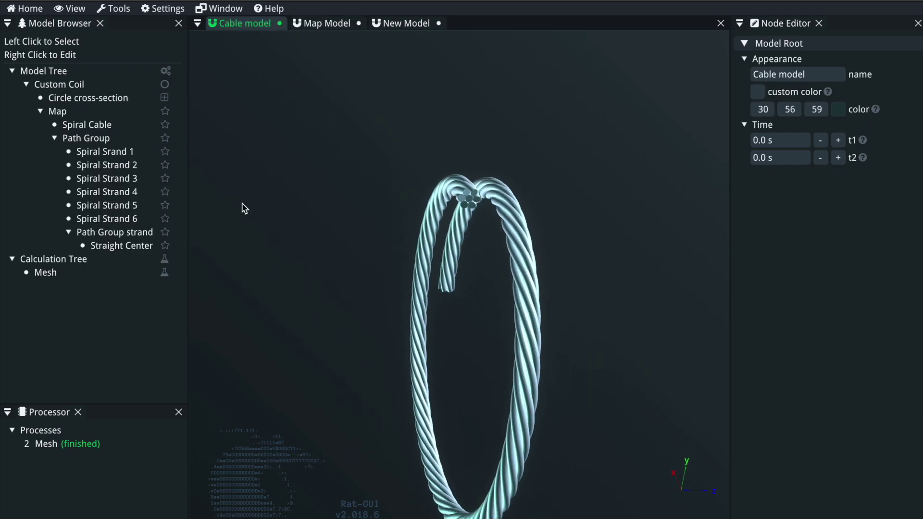
{"action": "left_click", "coordinate": [134, 154]}
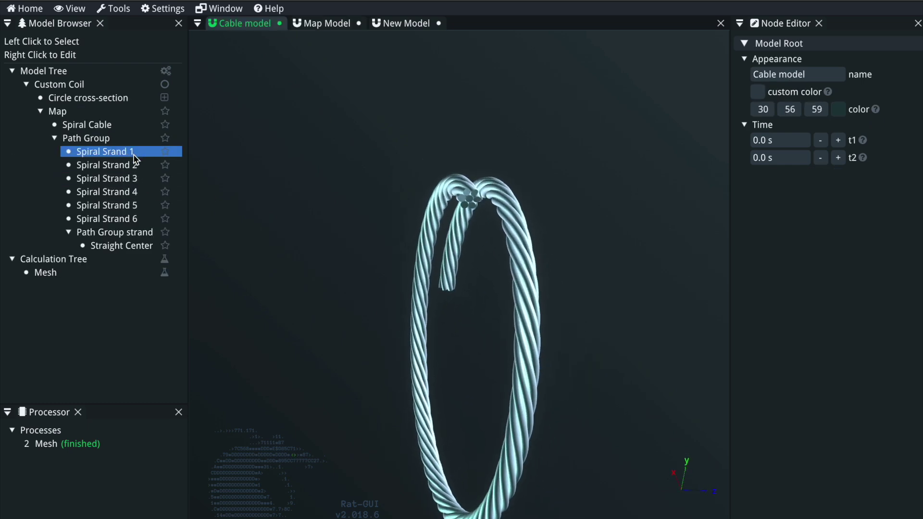
{"action": "left_click", "coordinate": [105, 126]}
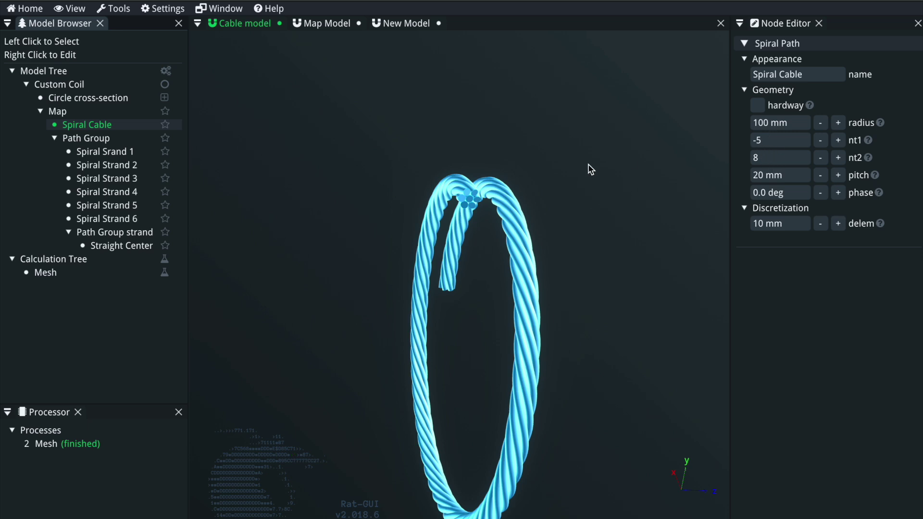
{"action": "left_click", "coordinate": [107, 178]}
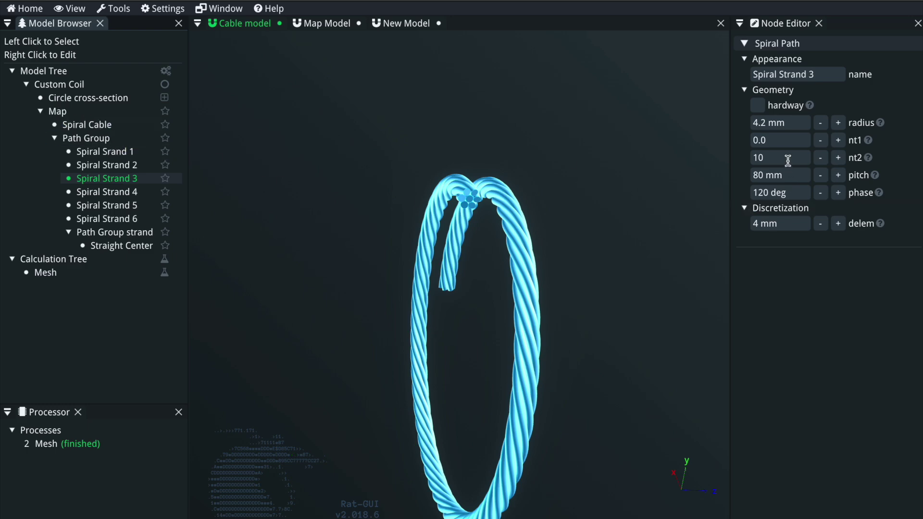
{"action": "left_click", "coordinate": [114, 125]}
{"action": "left_click_drag", "start_coordinate": [524, 262], "coordinate": [578, 194]}
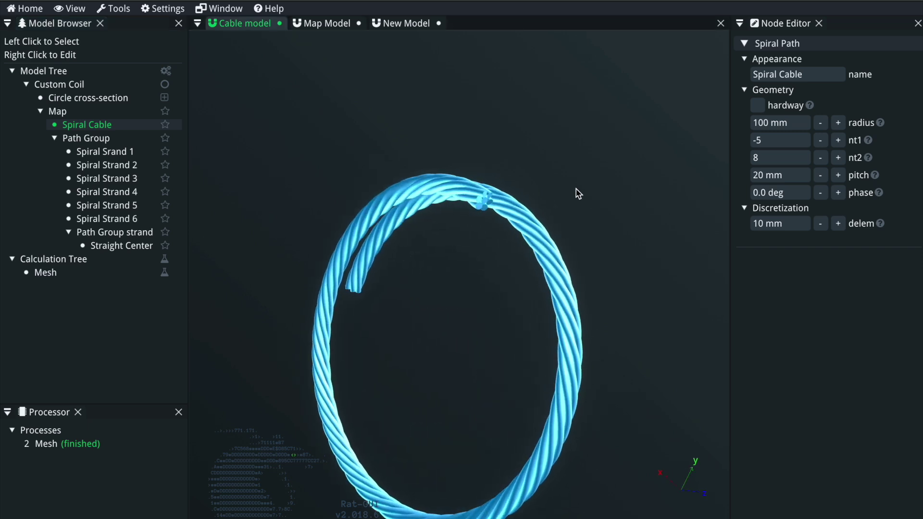
Set the nt2 of Spiral Srand 1 to 20 and inspect the strand from another angle.
{"action": "left_click", "coordinate": [134, 152]}
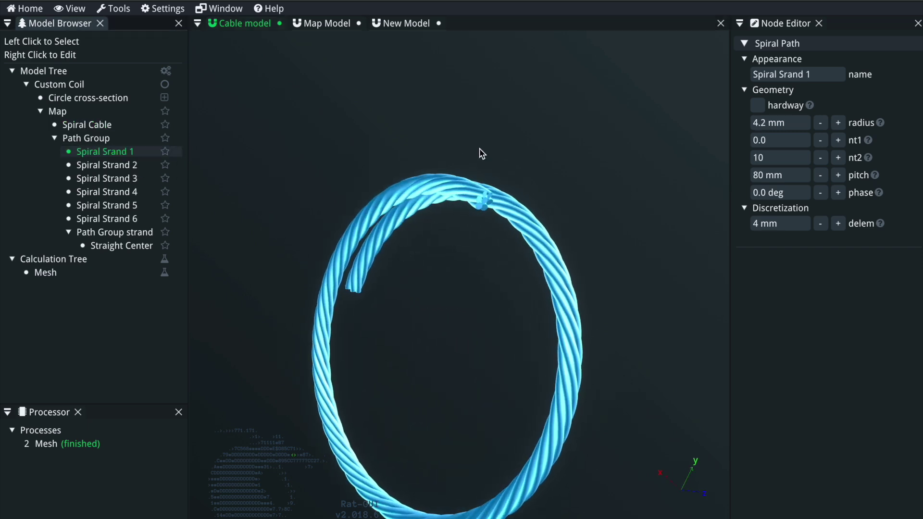
{"action": "left_click", "coordinate": [791, 160]}
{"action": "type", "text": "200"}
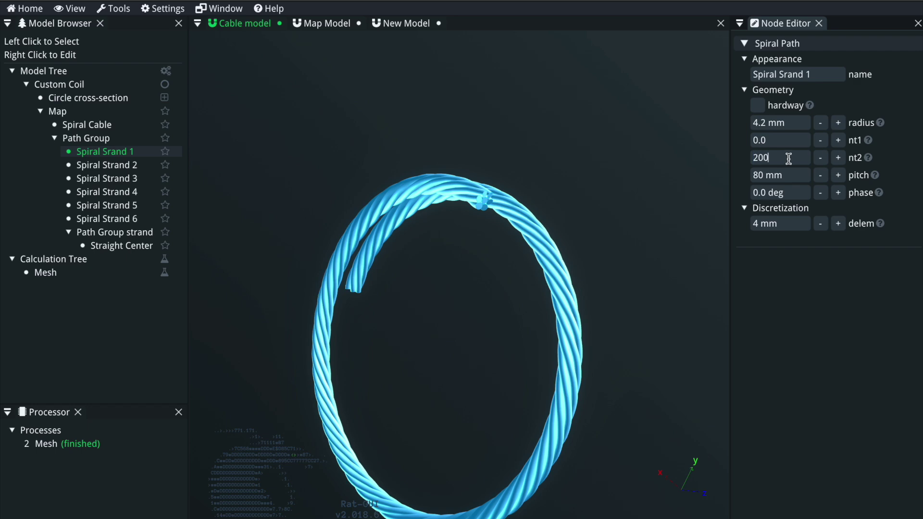
{"action": "key", "text": "Return"}
{"action": "left_click_drag", "start_coordinate": [583, 288], "coordinate": [599, 269]}
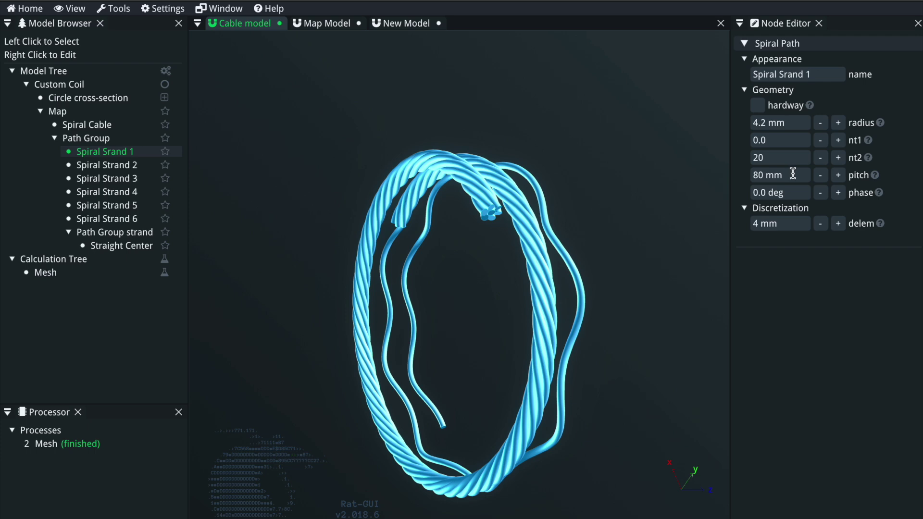
Set the nt2 of Spiral Srand 1 to 801 and view the whole extended strand.
{"action": "left_click", "coordinate": [792, 158]}
{"action": "type", "text": "801"}
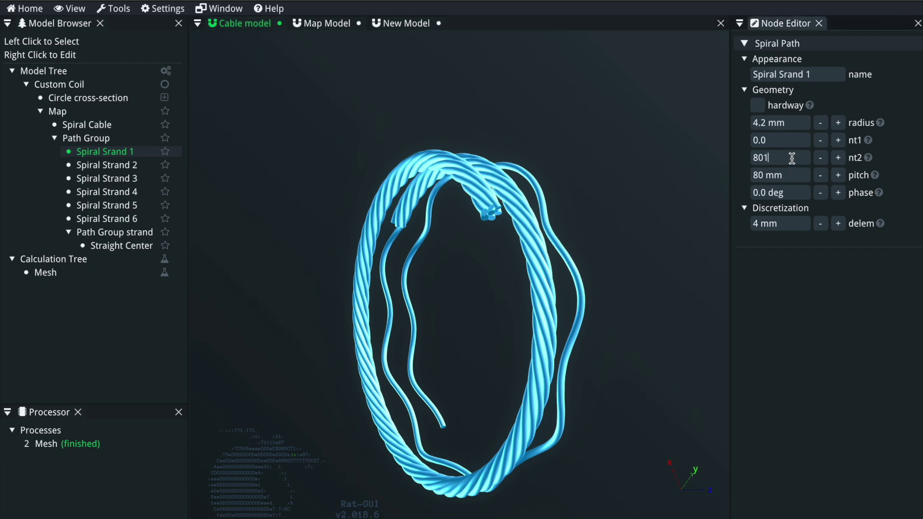
{"action": "key", "text": "Return"}
{"action": "scroll", "coordinate": [552, 295], "scroll_direction": "down", "scroll_amount": 8}
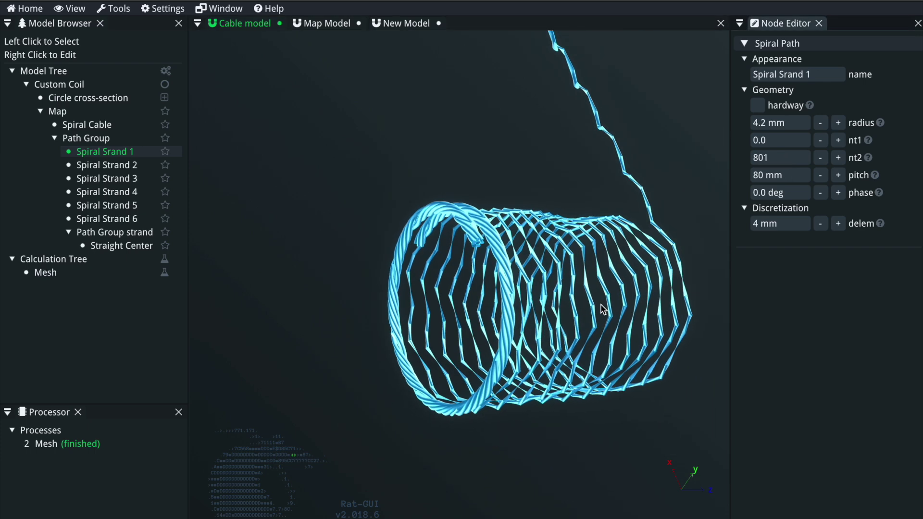
Set the nt2 of Spiral Srand 1 to 81 and inspect the strand's end.
{"action": "scroll", "coordinate": [573, 248], "scroll_direction": "down", "scroll_amount": 3}
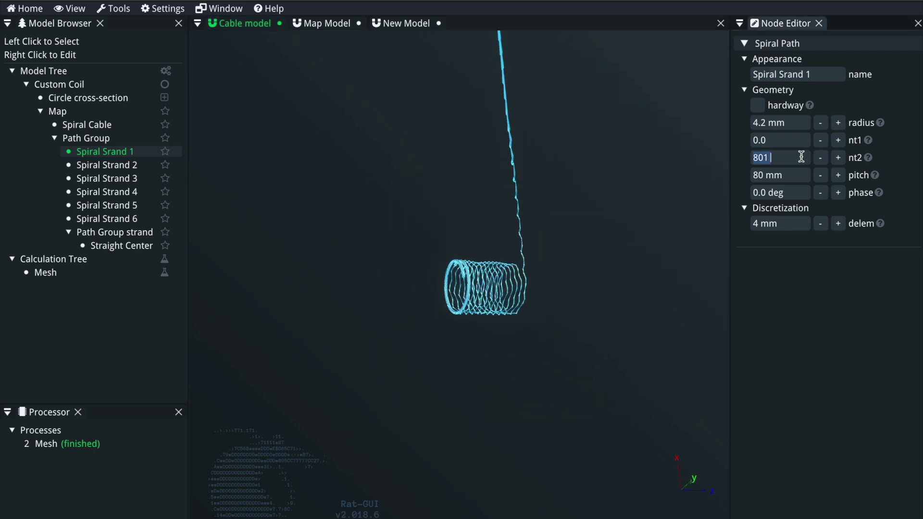
{"action": "type", "text": "81"}
{"action": "left_click_drag", "start_coordinate": [513, 348], "coordinate": [371, 333]}
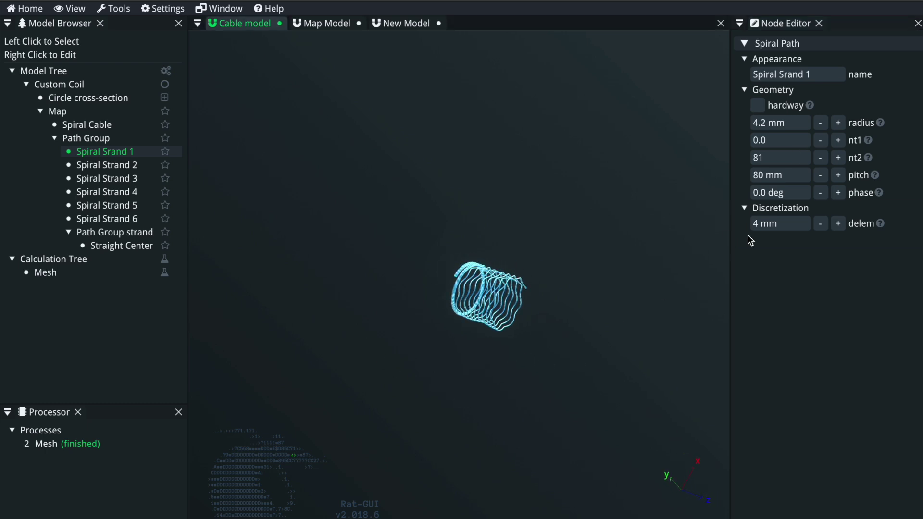
Set the nt2 of Spiral Srand 1 to 801 again and examine where the strand leaves the cable spiral.
{"action": "left_click", "coordinate": [785, 159]}
{"action": "type", "text": "86"}
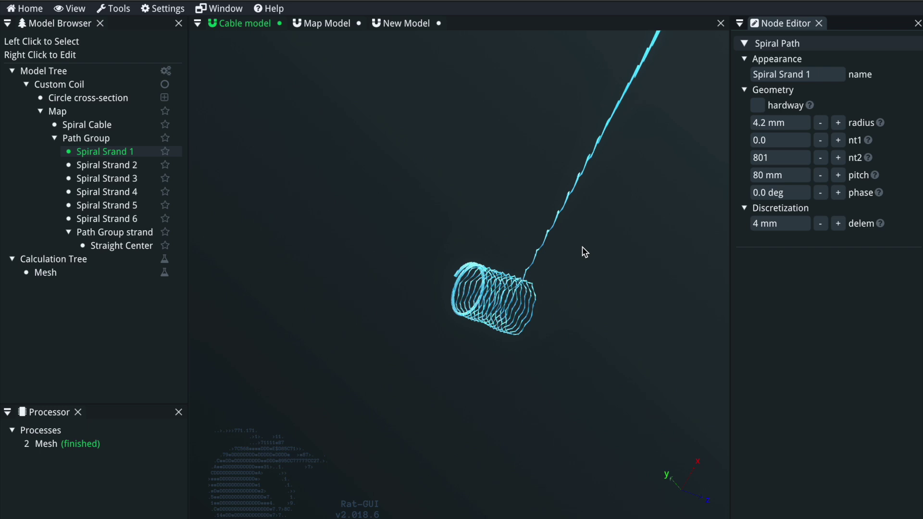
{"action": "left_click_drag", "start_coordinate": [581, 252], "coordinate": [589, 278]}
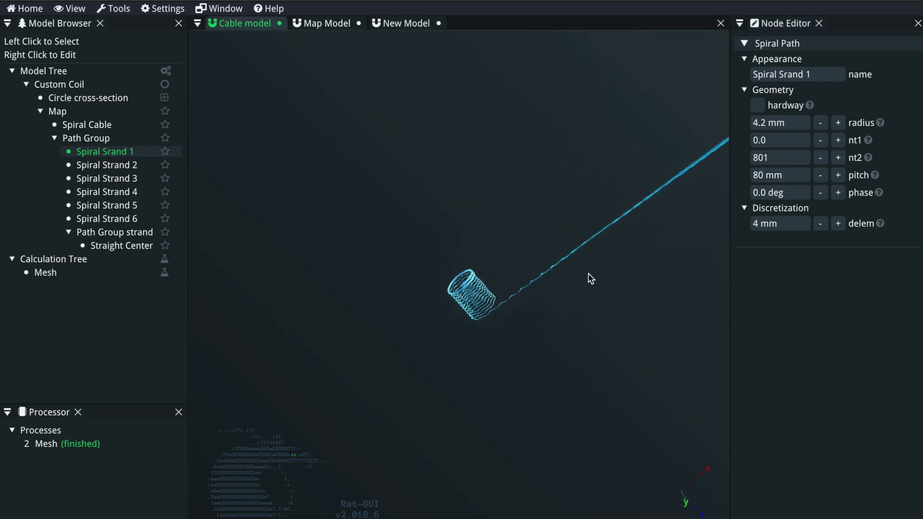
{"action": "scroll", "coordinate": [589, 278], "scroll_direction": "down", "scroll_amount": 4}
{"action": "scroll", "coordinate": [555, 222], "scroll_direction": "up", "scroll_amount": 15}
{"action": "scroll", "coordinate": [550, 255], "scroll_direction": "down", "scroll_amount": 4}
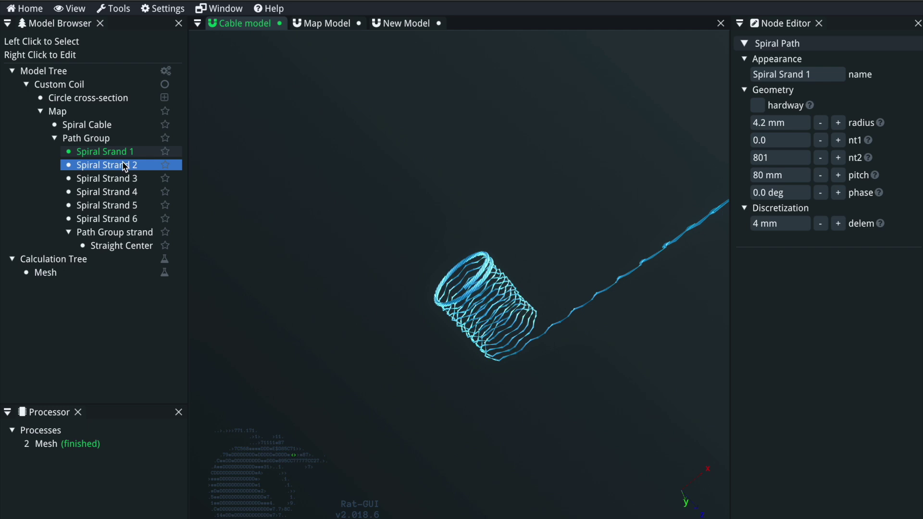
Review the geometry settings of Spiral Cable and Spiral Strand 2 against the extended strand.
{"action": "left_click", "coordinate": [97, 125]}
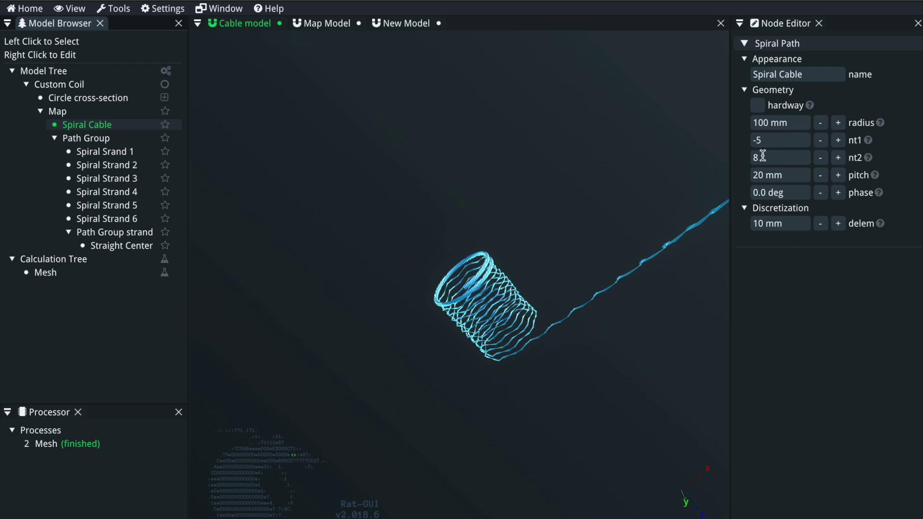
{"action": "left_click_drag", "start_coordinate": [517, 318], "coordinate": [516, 227]}
{"action": "left_click", "coordinate": [122, 165]}
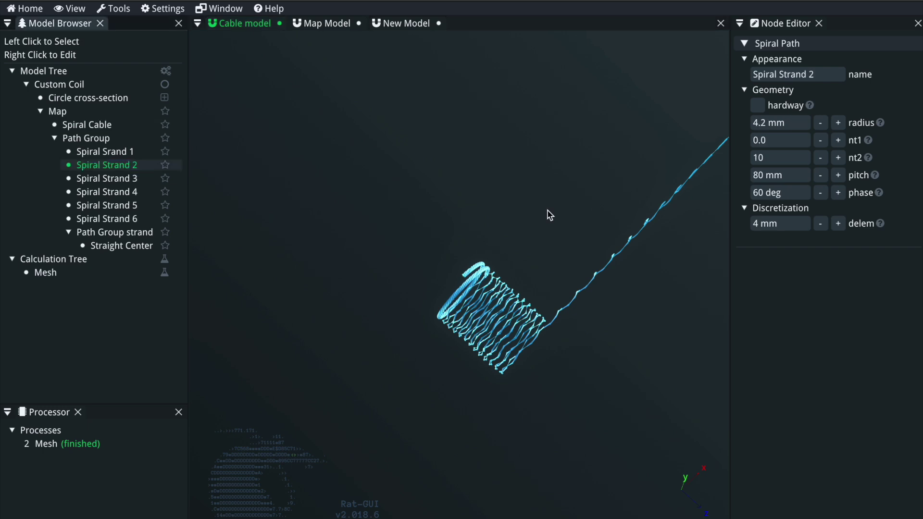
Set the nt2 of Spiral Srand 1 back to 10.
{"action": "left_click", "coordinate": [77, 151]}
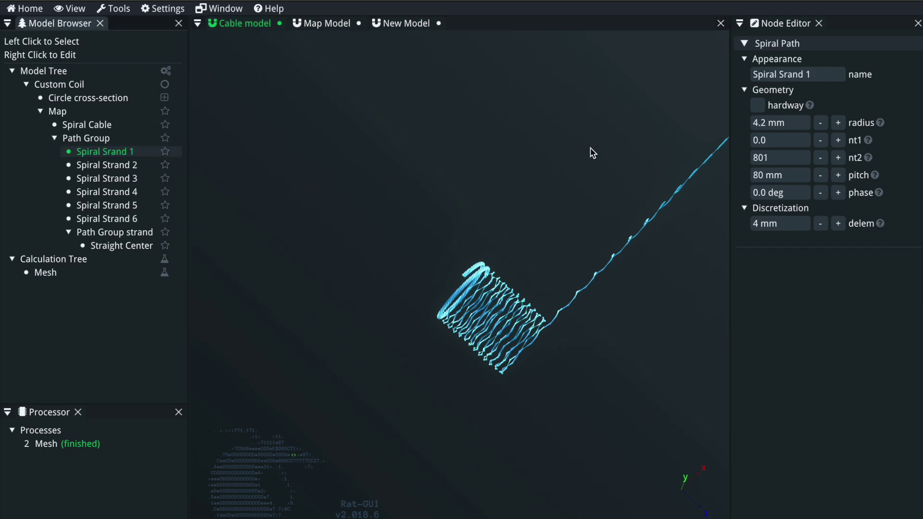
{"action": "left_click", "coordinate": [774, 158]}
{"action": "type", "text": "8"}
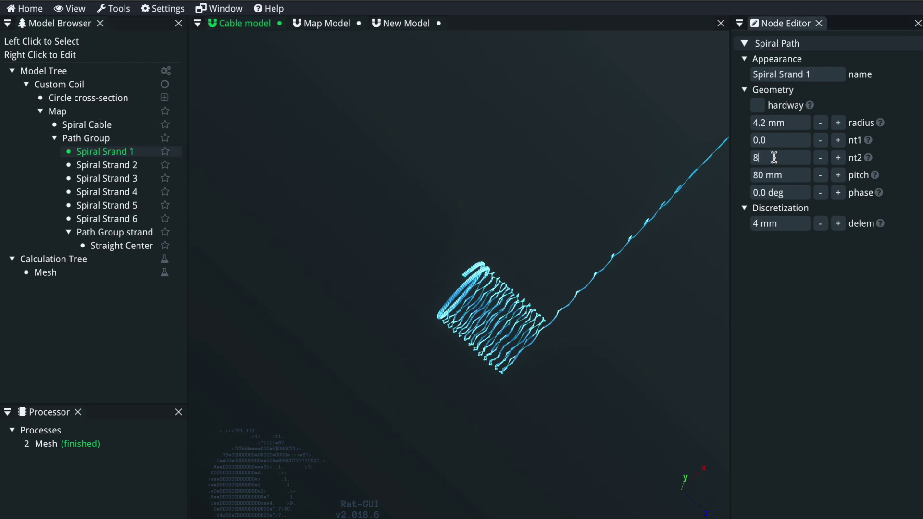
{"action": "type", "text": "0"}
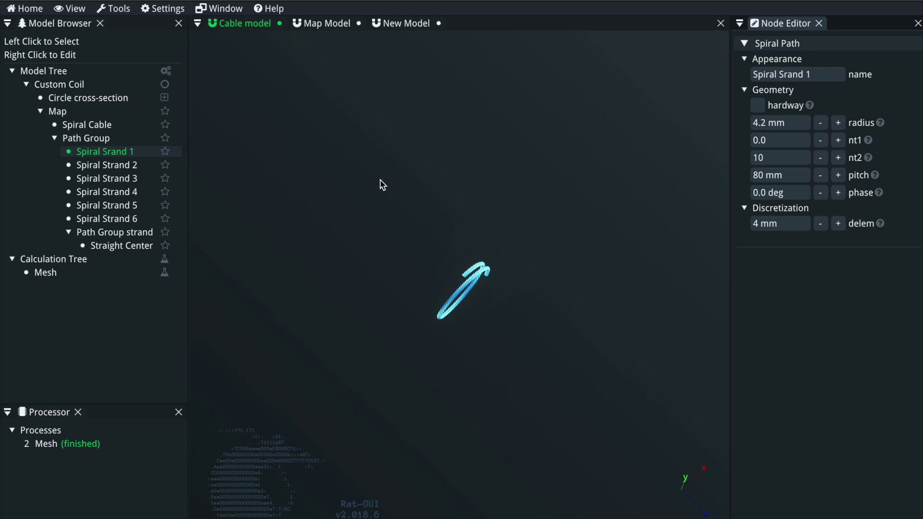
Review the Spiral Cable's turn settings and the coil shape, and return to the Map Model.
{"action": "left_click", "coordinate": [74, 124]}
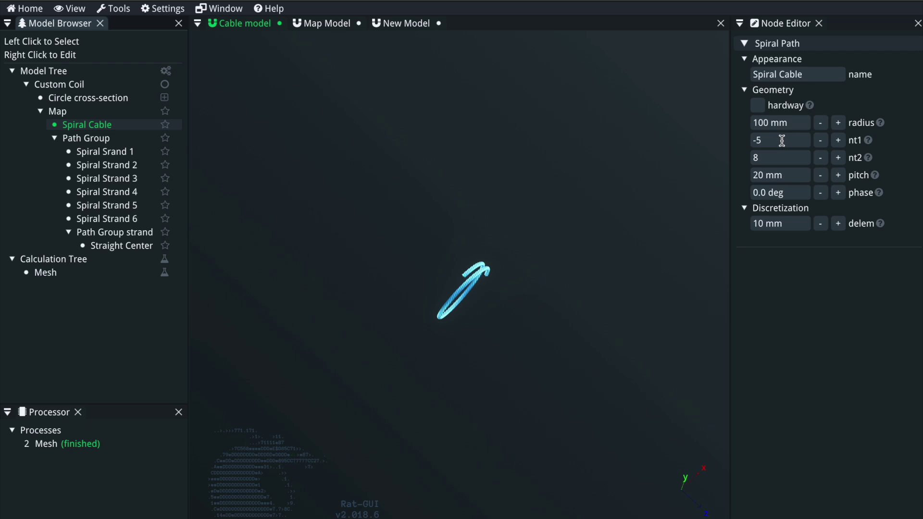
{"action": "left_click_drag", "start_coordinate": [505, 290], "coordinate": [431, 237]}
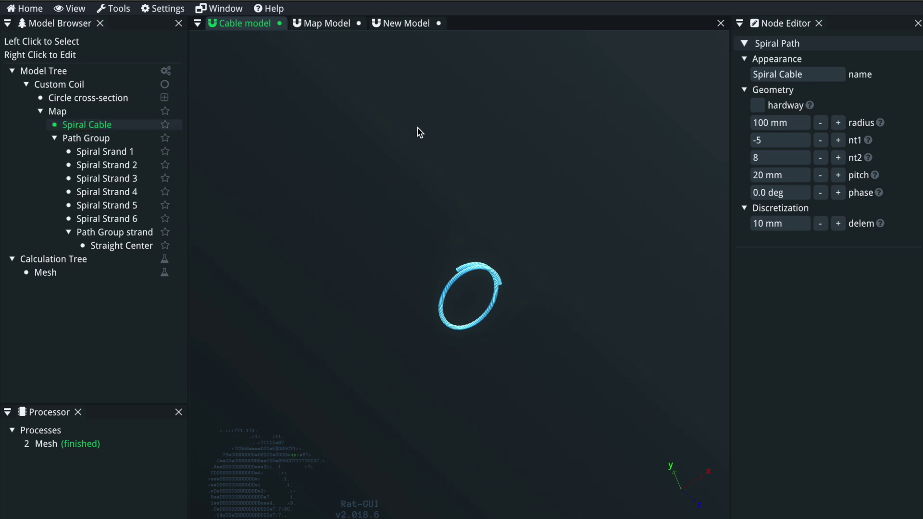
{"action": "left_click", "coordinate": [321, 24]}
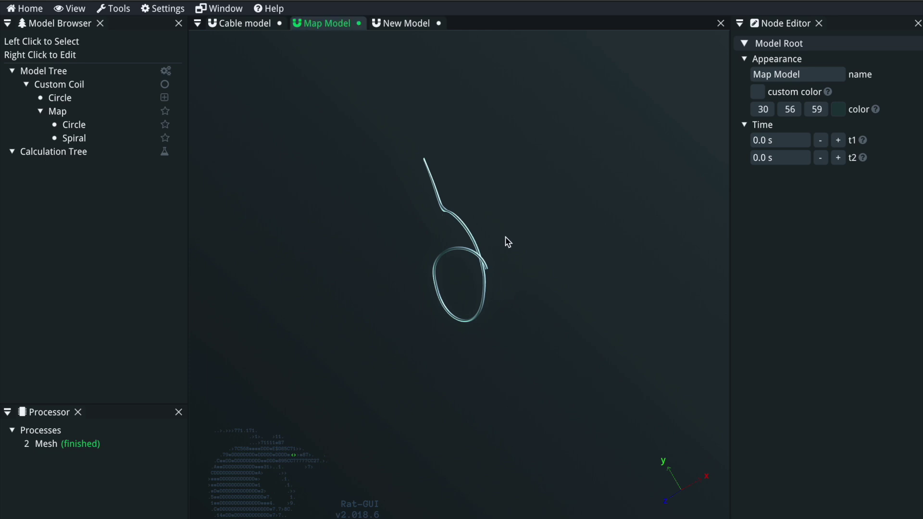
Review the settings of the Circle cross-section, Circle path and Spiral path, and examine the mapped coil's shape.
{"action": "left_click", "coordinate": [61, 98]}
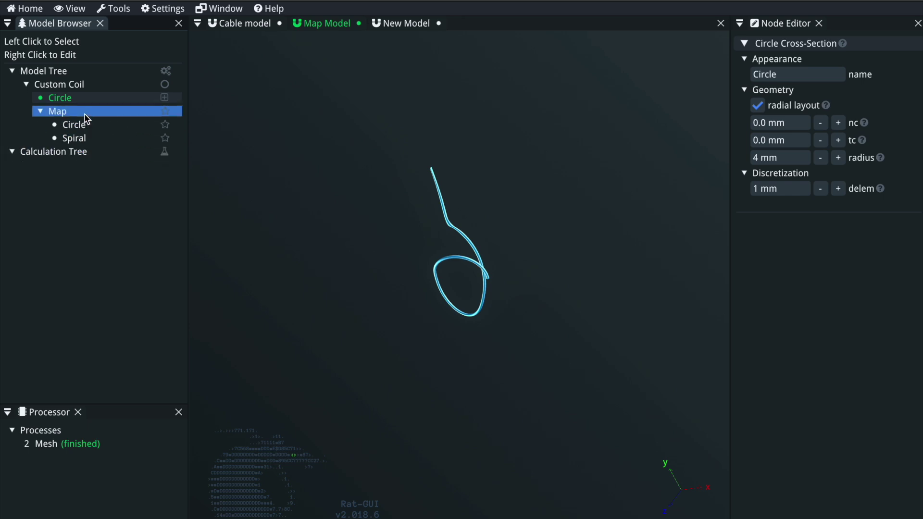
{"action": "left_click", "coordinate": [83, 138]}
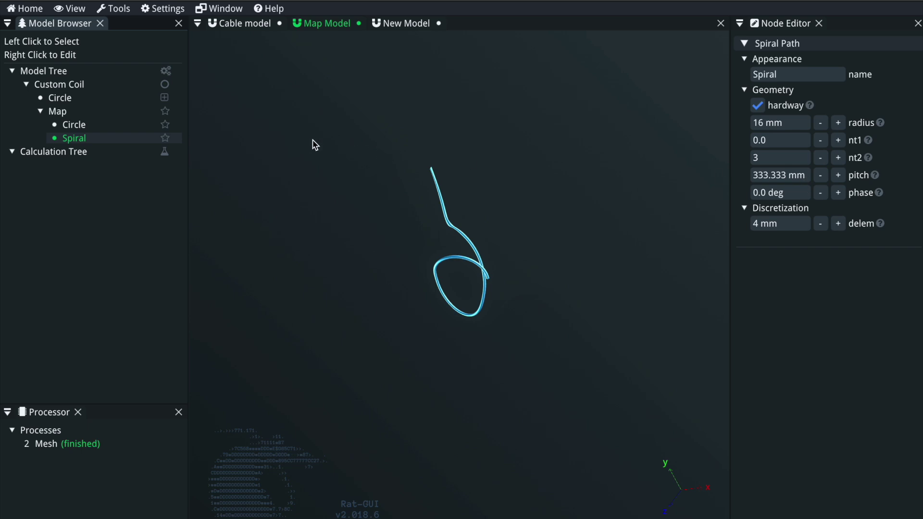
{"action": "left_click", "coordinate": [118, 126]}
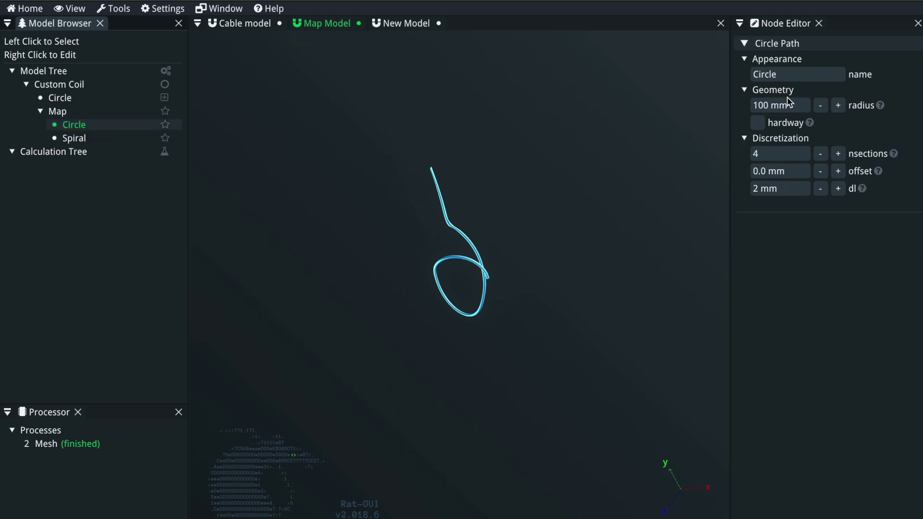
{"action": "left_click", "coordinate": [77, 139]}
{"action": "left_click_drag", "start_coordinate": [540, 258], "coordinate": [578, 218]}
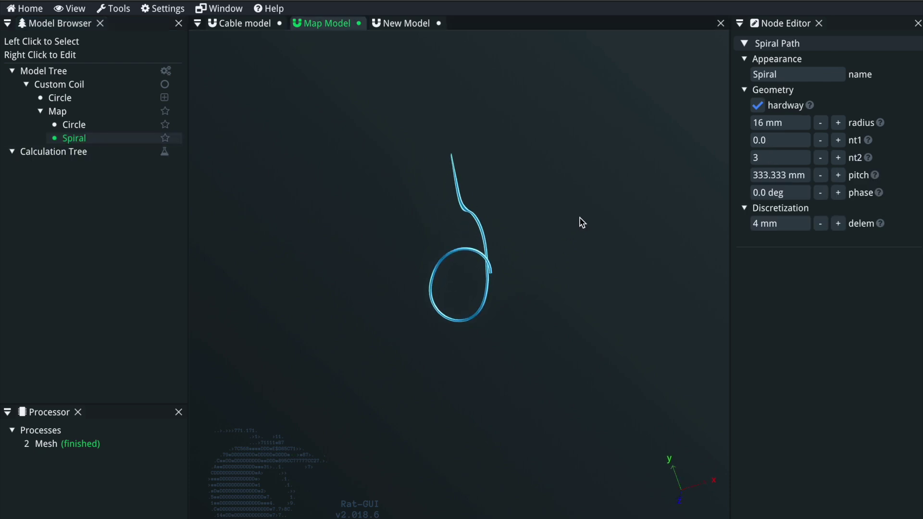
{"action": "left_click_drag", "start_coordinate": [459, 262], "coordinate": [521, 247]}
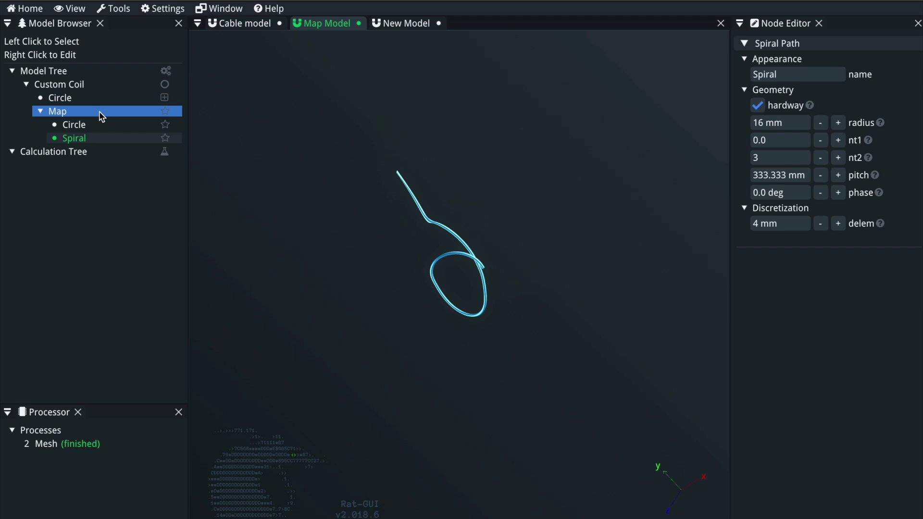
Enable loop around for the Map and examine the resulting coil up close.
{"action": "left_click", "coordinate": [79, 111]}
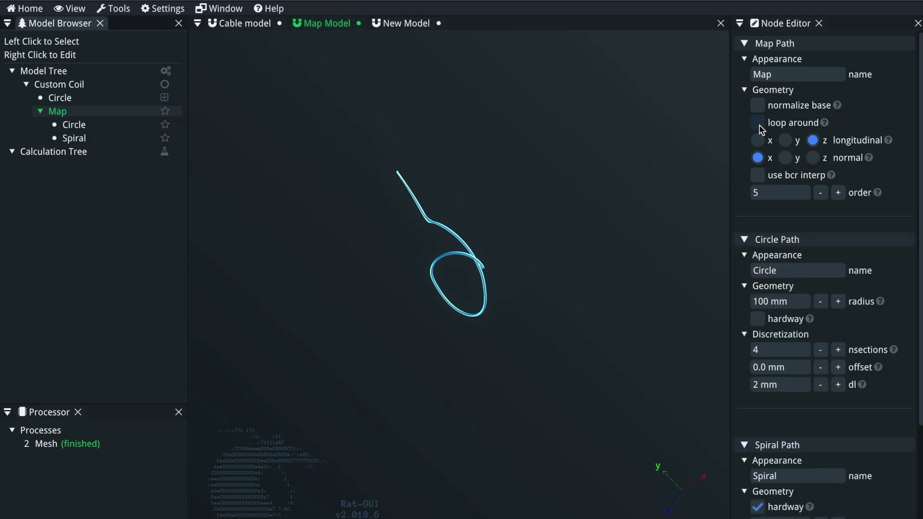
{"action": "left_click", "coordinate": [757, 123]}
{"action": "left_click_drag", "start_coordinate": [583, 303], "coordinate": [473, 336]}
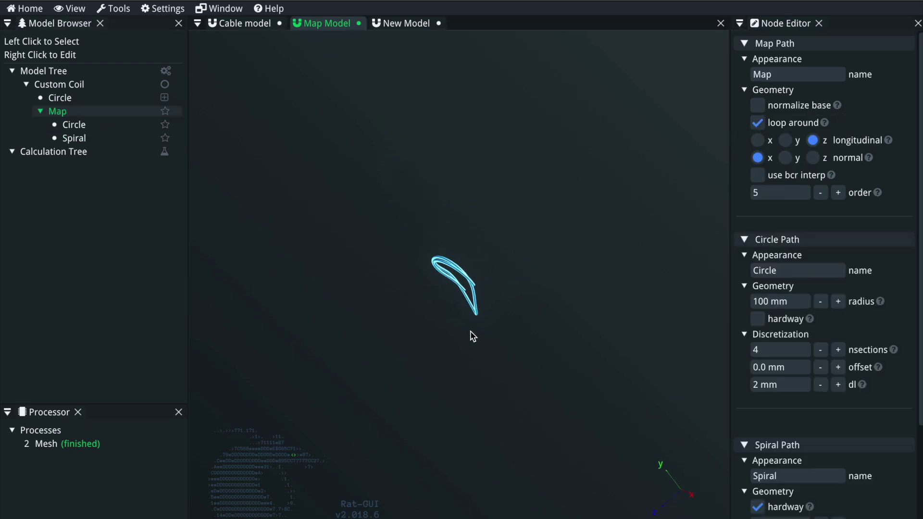
{"action": "scroll", "coordinate": [465, 291], "scroll_direction": "up", "scroll_amount": 10}
{"action": "left_click_drag", "start_coordinate": [465, 291], "coordinate": [500, 253]}
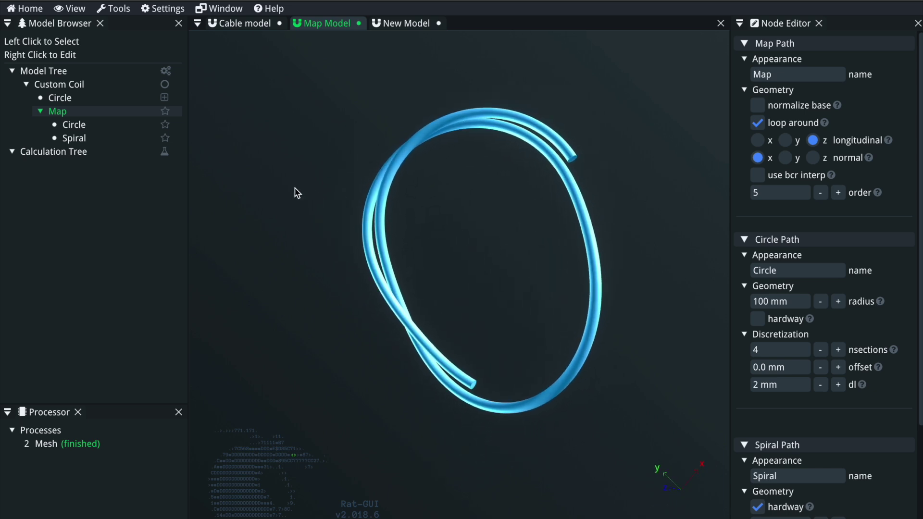
Set the Spiral's radius to 17 mm and its pitch to 333.733 mm.
{"action": "left_click", "coordinate": [123, 140]}
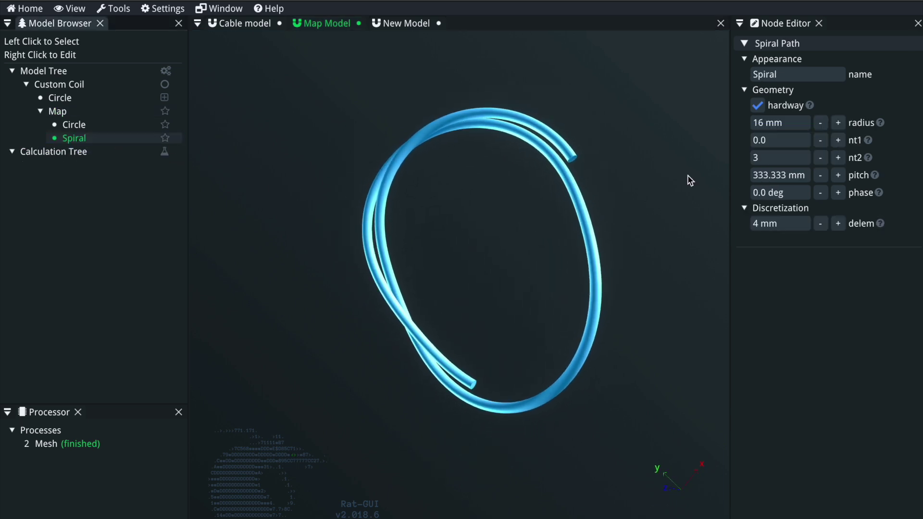
{"action": "left_click", "coordinate": [838, 123]}
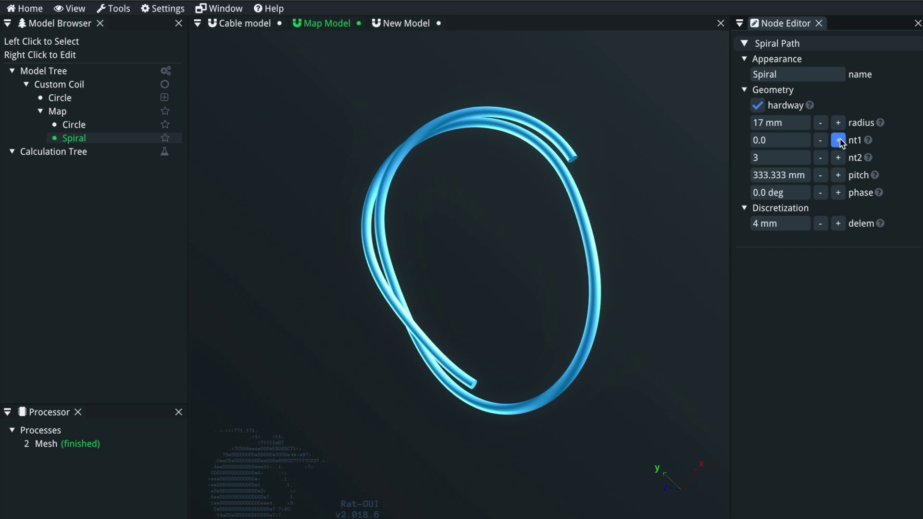
{"action": "left_click", "coordinate": [838, 175]}
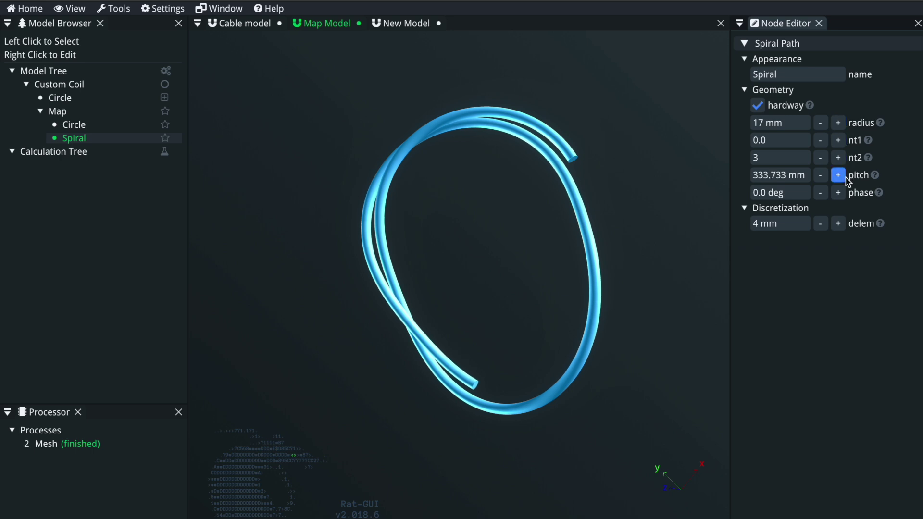
{"action": "left_click_drag", "start_coordinate": [571, 287], "coordinate": [351, 310]}
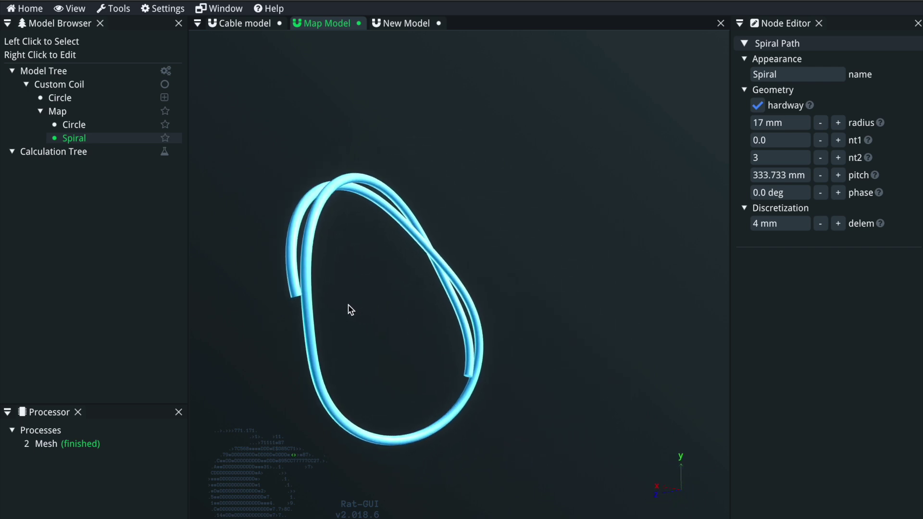
Examine the looped coil and its Circle base path, and compare them with the Spiral Cable settings in the Cable model.
{"action": "left_click", "coordinate": [91, 126]}
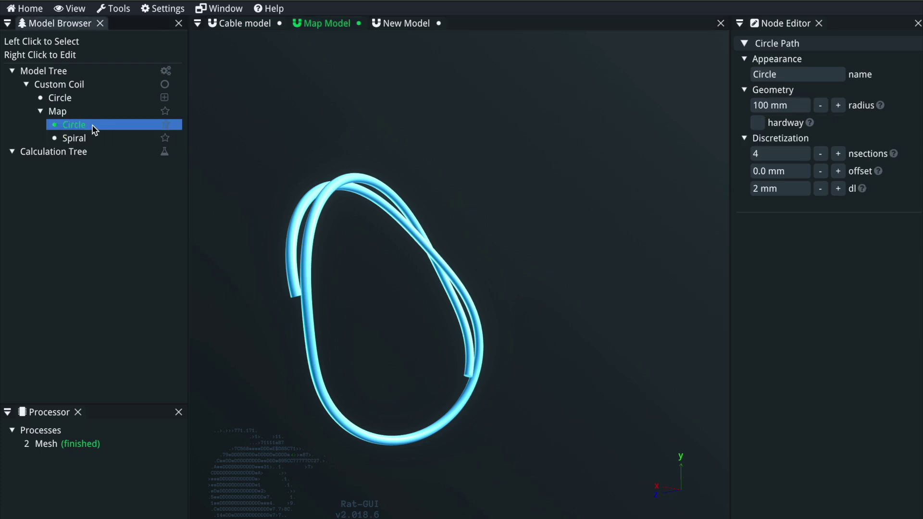
{"action": "left_click_drag", "start_coordinate": [380, 271], "coordinate": [446, 251]}
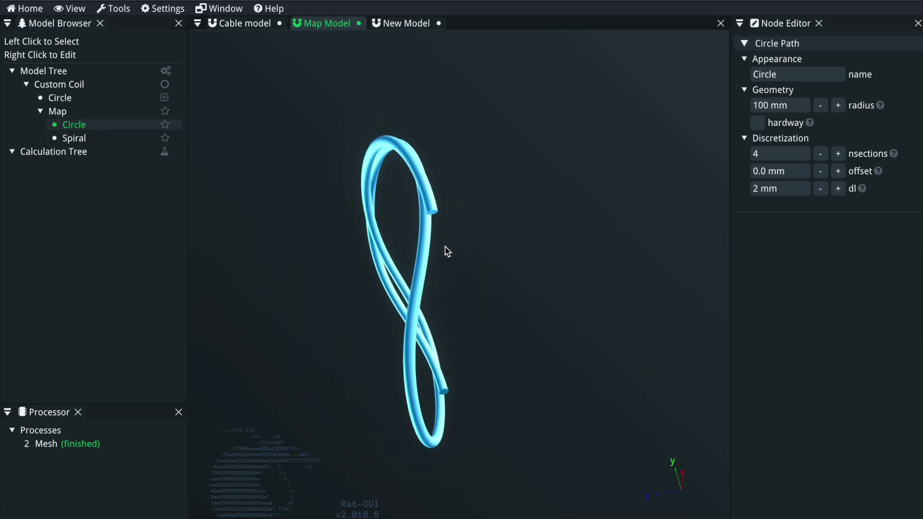
{"action": "left_click_drag", "start_coordinate": [447, 251], "coordinate": [389, 253]}
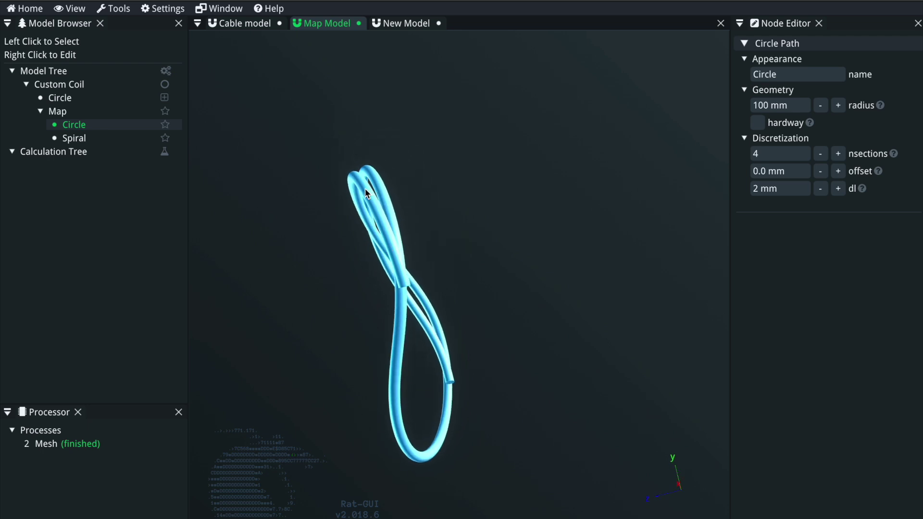
{"action": "left_click_drag", "start_coordinate": [380, 201], "coordinate": [517, 204]}
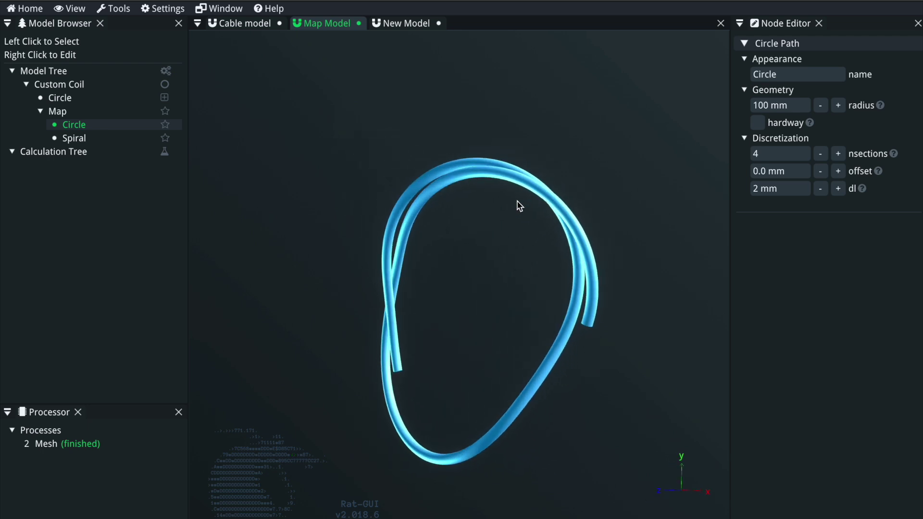
{"action": "left_click", "coordinate": [250, 24]}
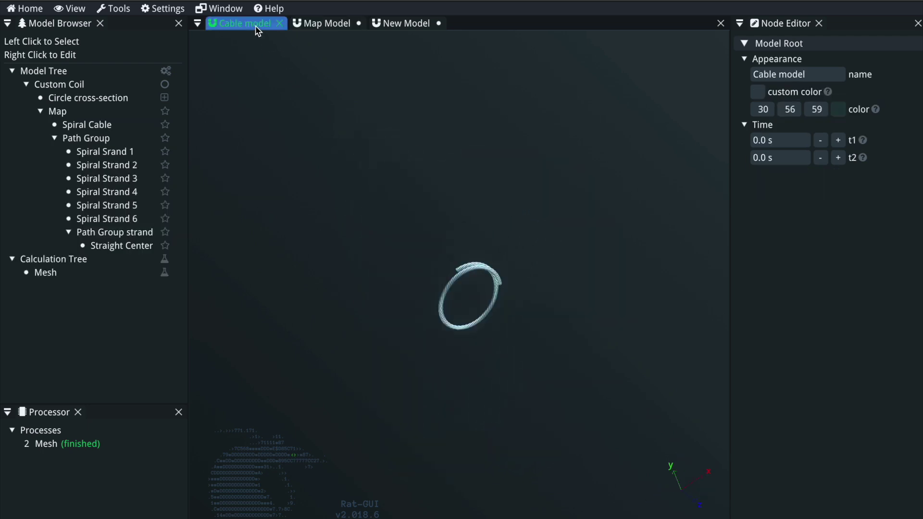
{"action": "left_click", "coordinate": [118, 126]}
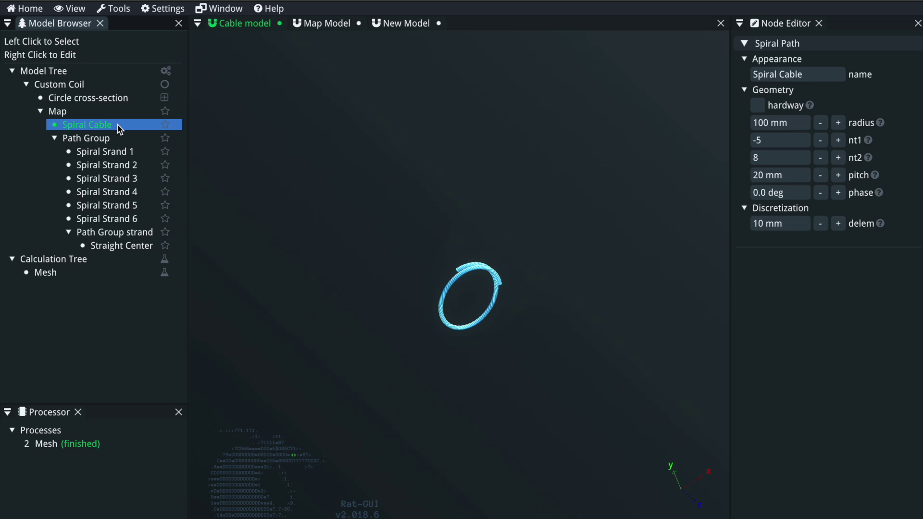
Wrap the Map Model's Circle path in a Cable group with nturn set to 4.
{"action": "left_click", "coordinate": [321, 24]}
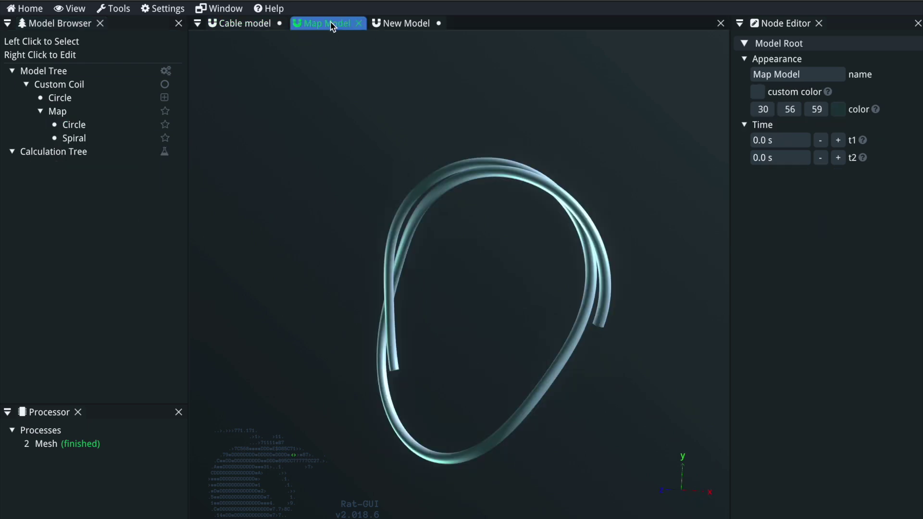
{"action": "right_click", "coordinate": [105, 124]}
{"action": "mouse_move", "coordinate": [163, 150]}
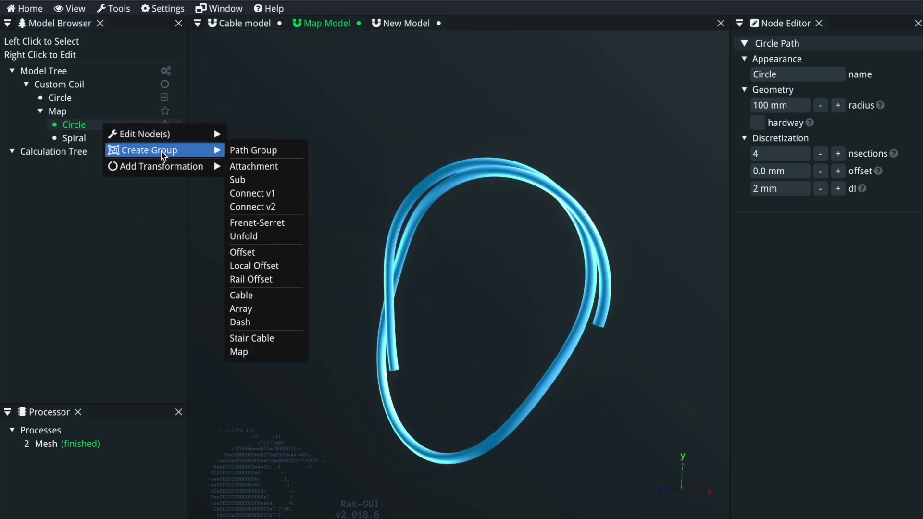
{"action": "left_click", "coordinate": [264, 295]}
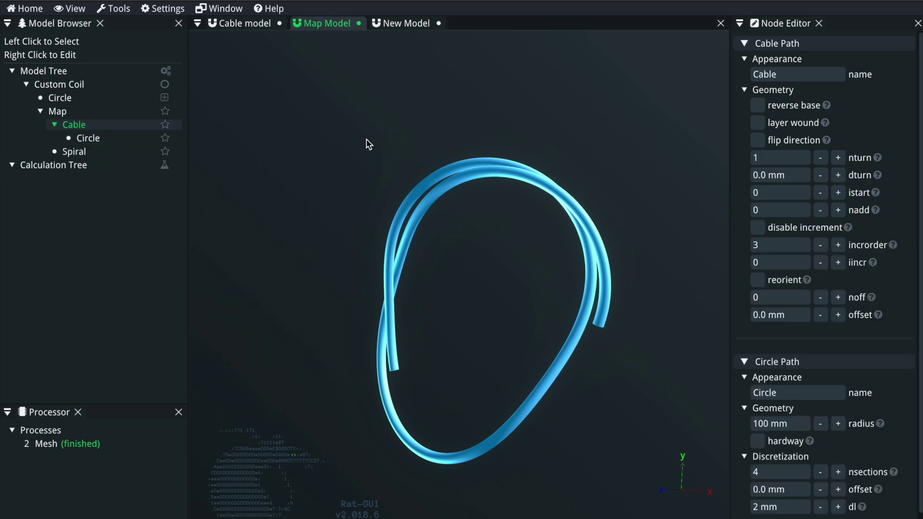
{"action": "left_click", "coordinate": [838, 158]}
{"action": "left_click", "coordinate": [837, 158]}
{"action": "left_click", "coordinate": [838, 158]}
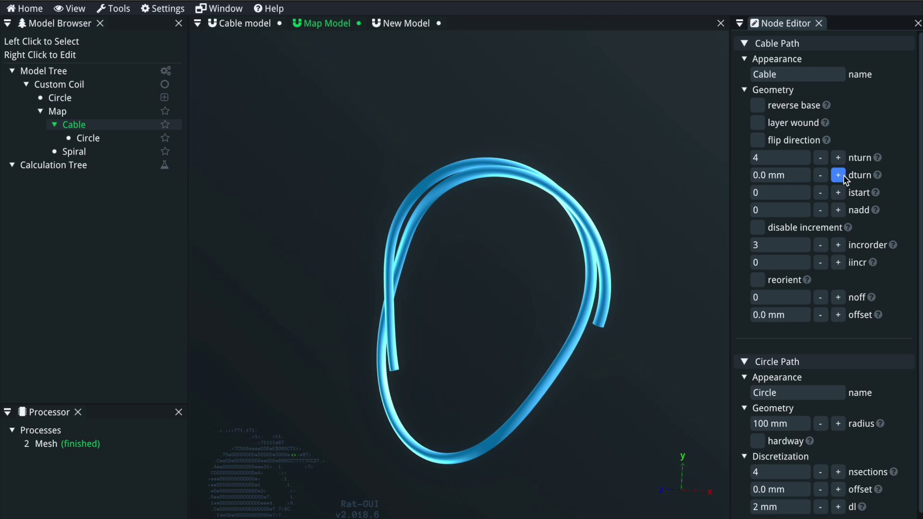
Try a dturn of 15 mm for the Cable path and raise it to 20 mm.
{"action": "left_click", "coordinate": [793, 174]}
{"action": "type", "text": "15"}
{"action": "key", "text": "Return"}
{"action": "left_click_drag", "start_coordinate": [644, 273], "coordinate": [564, 309]}
{"action": "left_click", "coordinate": [791, 172]}
{"action": "type", "text": "20"}
{"action": "key", "text": "Return"}
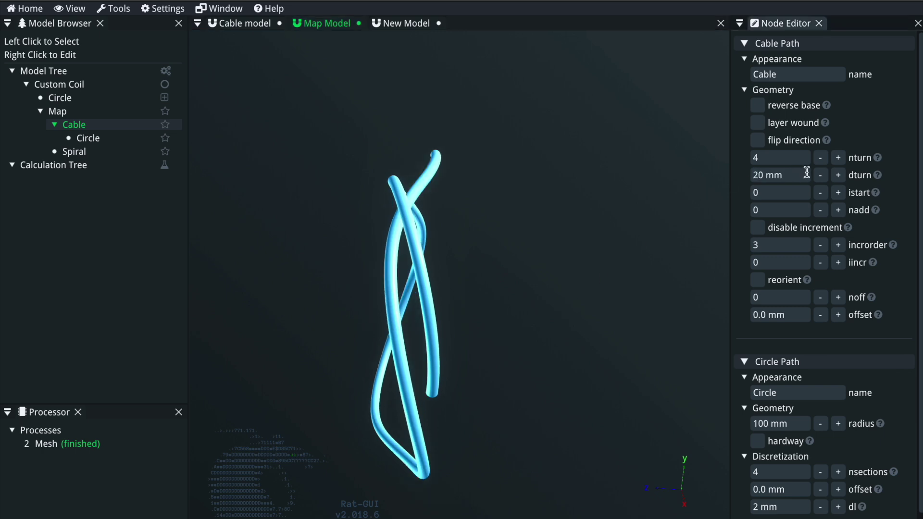
Enable layer wound on the Cable path and increase its dturn to 25 mm and again to 30 mm.
{"action": "left_click", "coordinate": [758, 122]}
{"action": "left_click_drag", "start_coordinate": [403, 328], "coordinate": [597, 264]}
{"action": "left_click", "coordinate": [794, 178]}
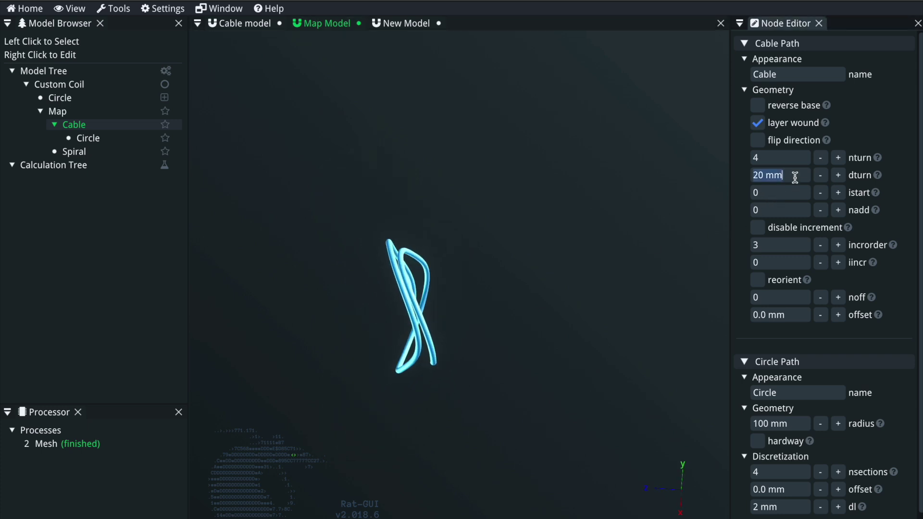
{"action": "type", "text": "25"}
{"action": "key", "text": "Return"}
{"action": "left_click", "coordinate": [794, 178]}
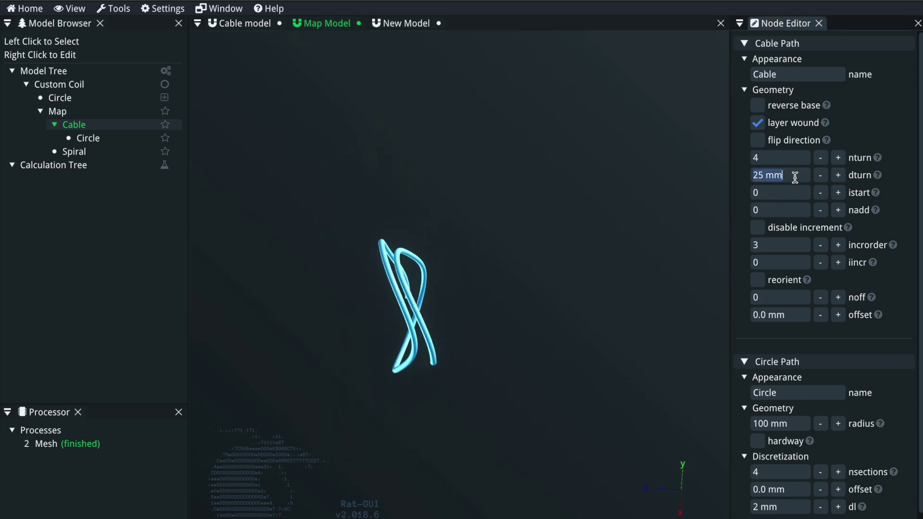
{"action": "type", "text": "30"}
{"action": "key", "text": "Return"}
{"action": "left_click_drag", "start_coordinate": [445, 295], "coordinate": [387, 279]}
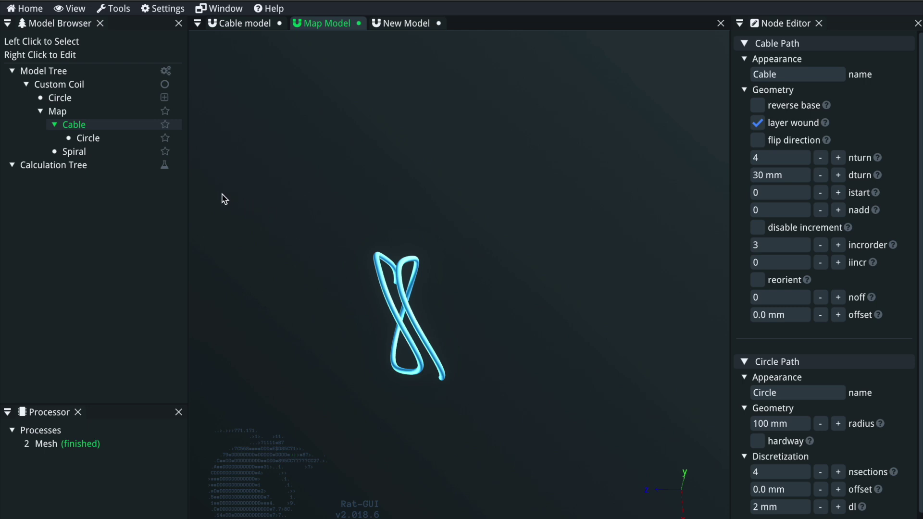
Check the Spiral Cable's geometry settings in the Cable model again, and examine the layer-wound coil in the Map Model.
{"action": "left_click", "coordinate": [245, 24]}
{"action": "left_click", "coordinate": [95, 126]}
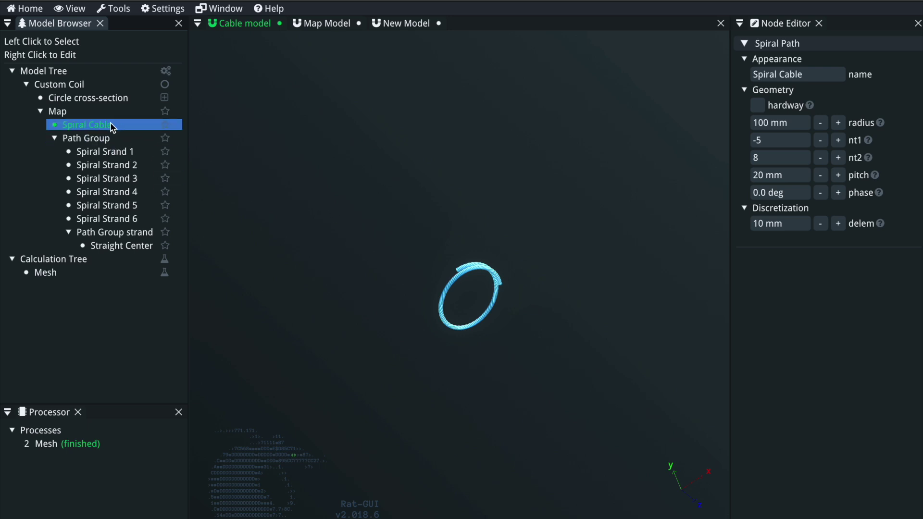
{"action": "left_click", "coordinate": [325, 25]}
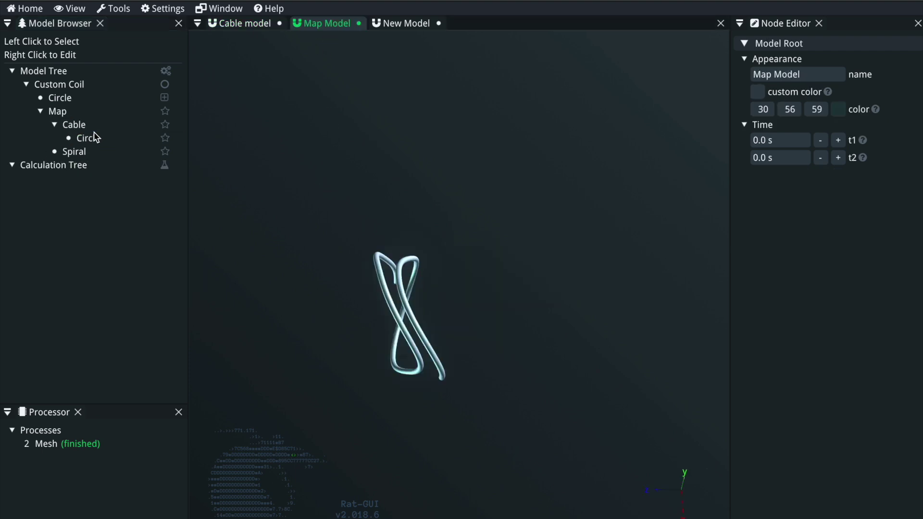
{"action": "left_click_drag", "start_coordinate": [355, 251], "coordinate": [187, 174]}
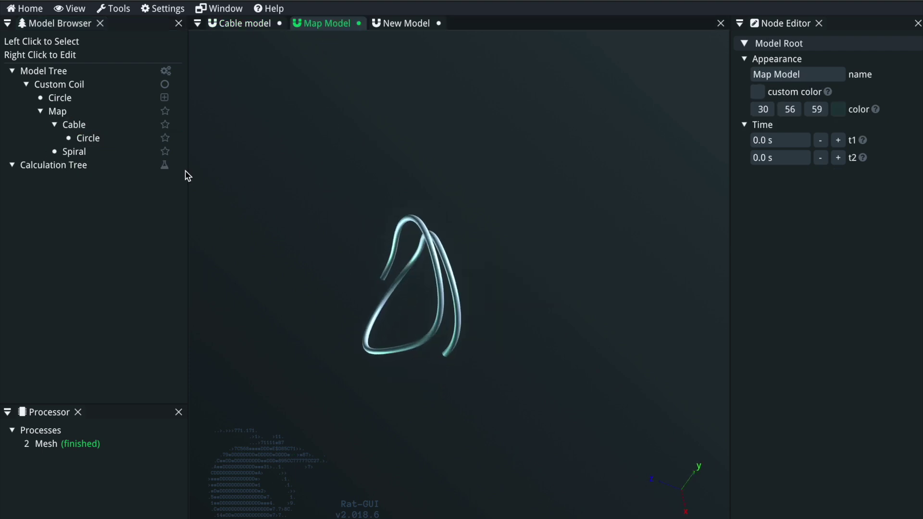
Ungroup the Cable so that the Circle path lies directly under the Map.
{"action": "left_click", "coordinate": [82, 126]}
{"action": "right_click", "coordinate": [85, 128]}
{"action": "mouse_move", "coordinate": [154, 171]}
{"action": "mouse_move", "coordinate": [158, 138]}
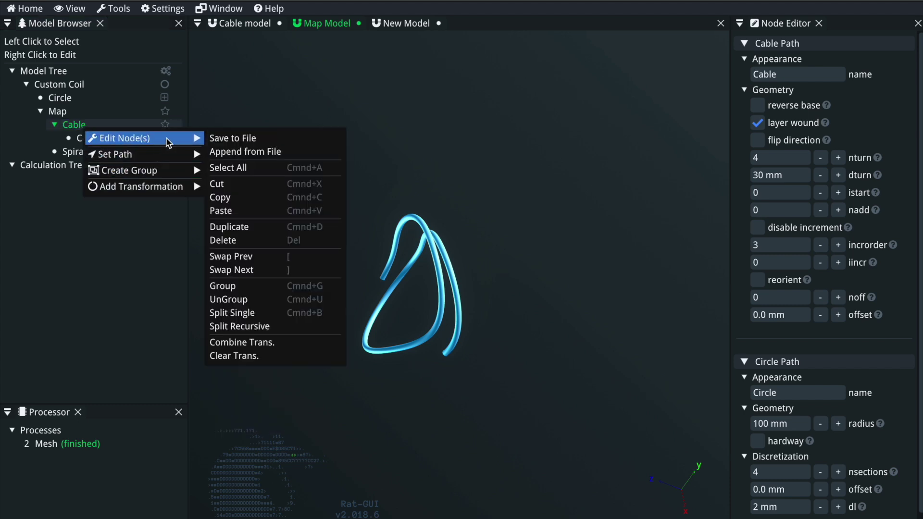
{"action": "left_click", "coordinate": [246, 307]}
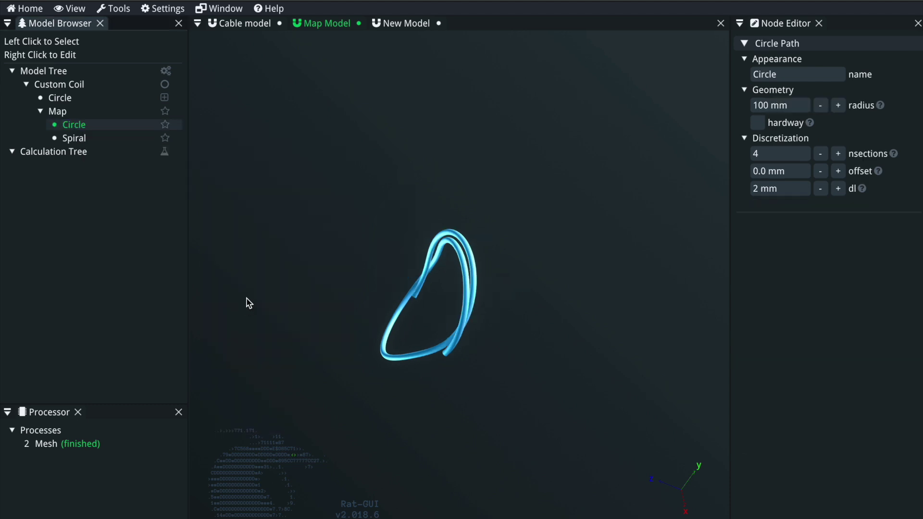
{"action": "left_click_drag", "start_coordinate": [377, 265], "coordinate": [190, 197]}
Turn the Map's loop around off, examine the coil's shape, and turn loop around back on.
{"action": "left_click", "coordinate": [88, 112]}
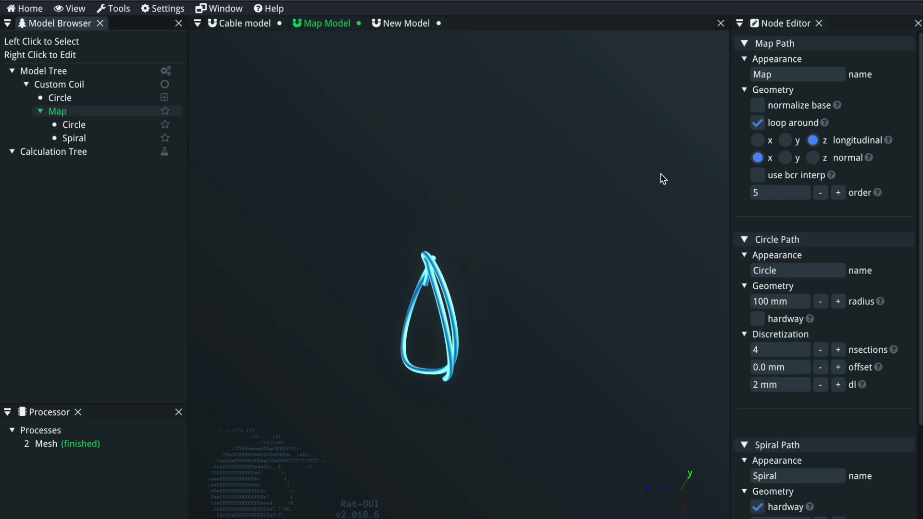
{"action": "left_click", "coordinate": [758, 123]}
{"action": "left_click_drag", "start_coordinate": [536, 309], "coordinate": [419, 369]}
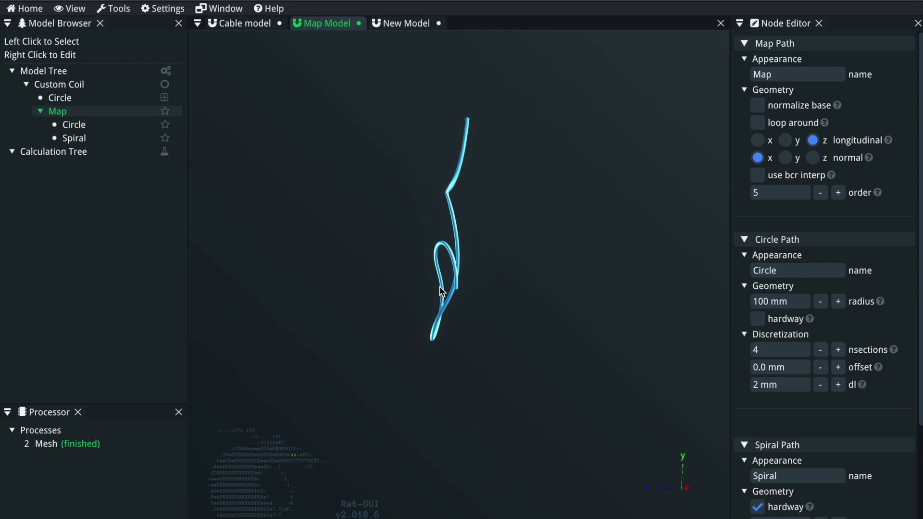
{"action": "left_click_drag", "start_coordinate": [477, 262], "coordinate": [517, 202]}
{"action": "left_click_drag", "start_coordinate": [572, 210], "coordinate": [495, 230]}
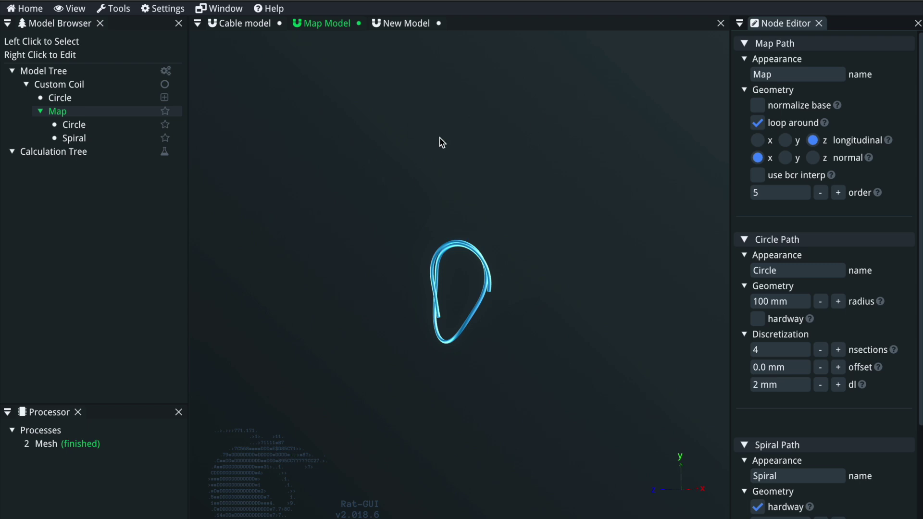
Examine the strand ends and overlapping turns of the seven-strand coil in the Cable model.
{"action": "left_click", "coordinate": [244, 25]}
{"action": "left_click_drag", "start_coordinate": [411, 256], "coordinate": [470, 275]}
{"action": "scroll", "coordinate": [468, 274], "scroll_direction": "up", "scroll_amount": 5}
{"action": "left_click_drag", "start_coordinate": [460, 317], "coordinate": [435, 271]}
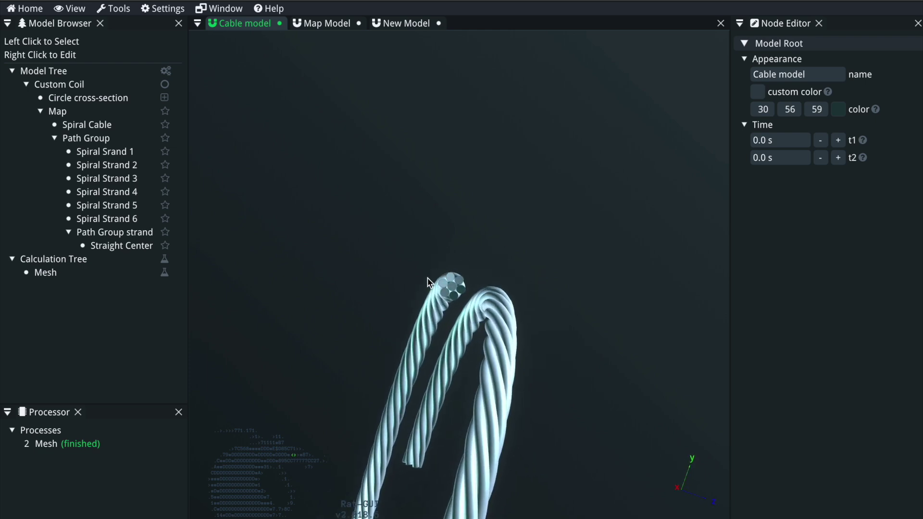
{"action": "left_click_drag", "start_coordinate": [480, 289], "coordinate": [523, 317]}
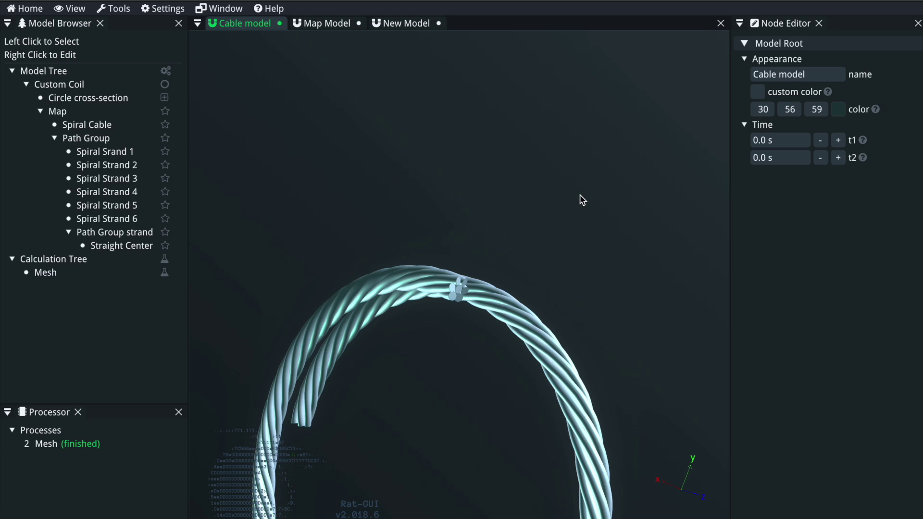
{"action": "left_click_drag", "start_coordinate": [536, 206], "coordinate": [447, 255]}
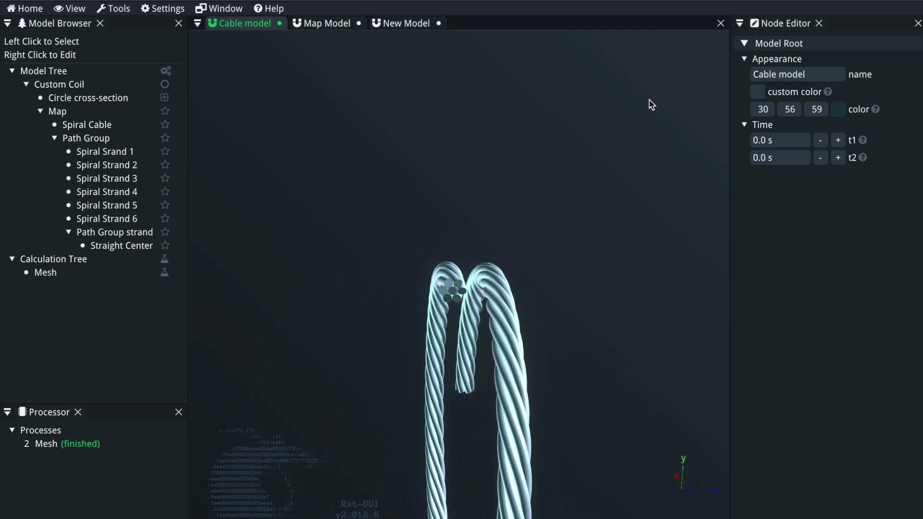